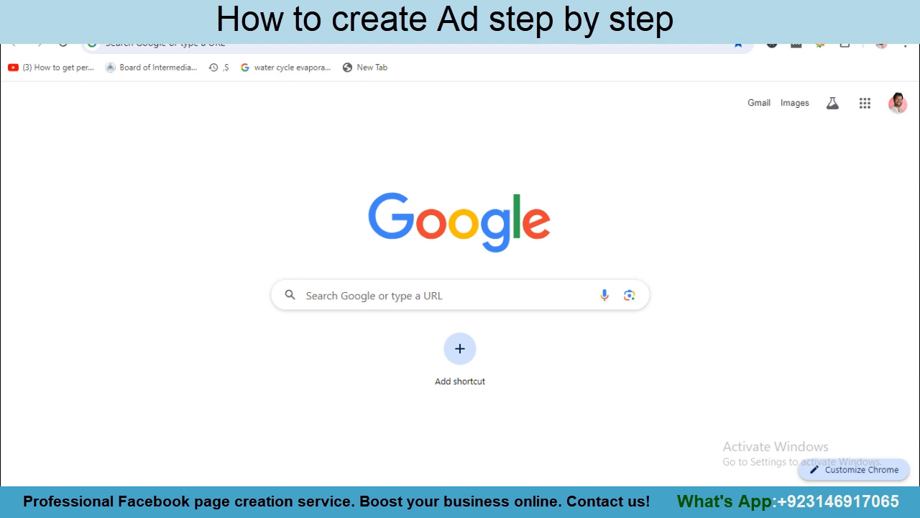
- Open the Fiverr website by searching the web for "fiverr"
scroll(244, 298, "up", 5)
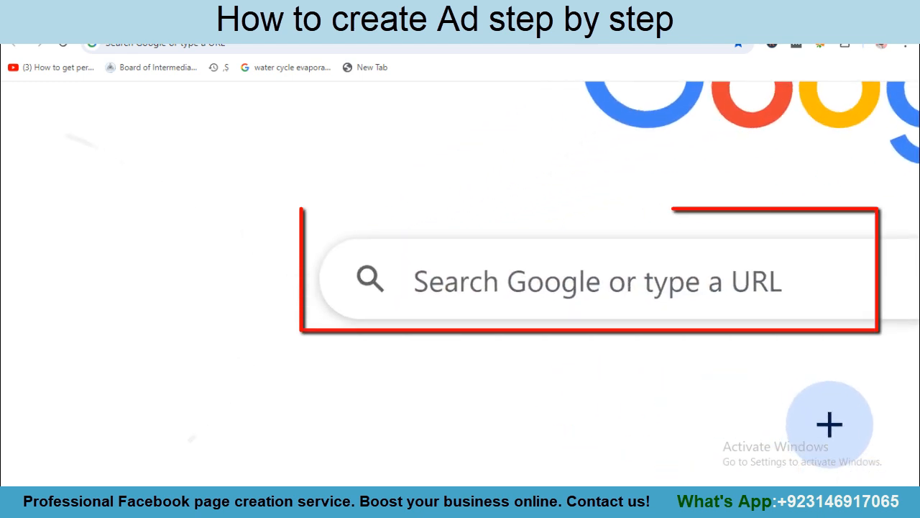
left_click(446, 281)
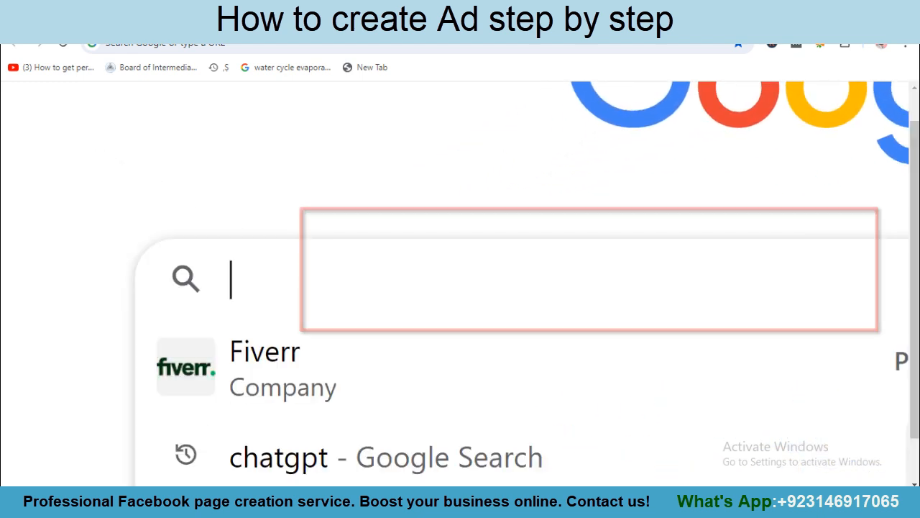
type("fiverr")
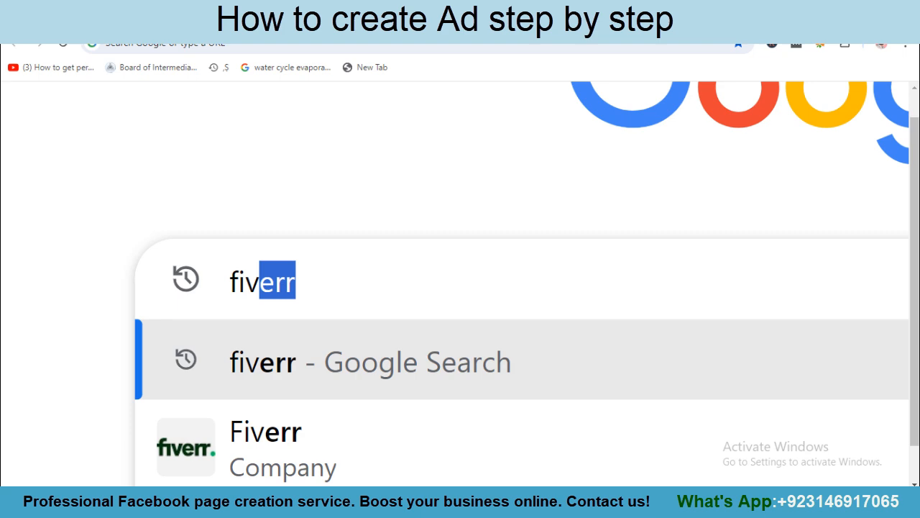
key("Return")
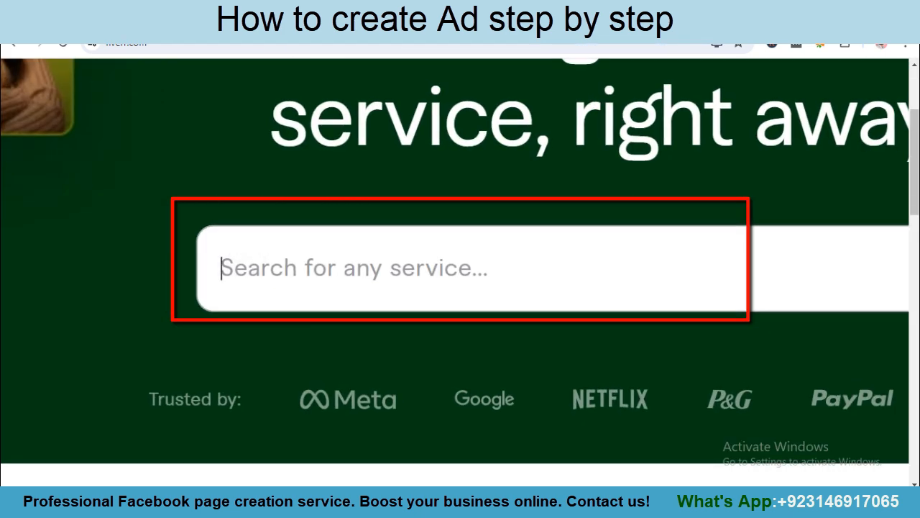
- Search Fiverr for "facebook ads" services and look through the freelancer results
type("face")
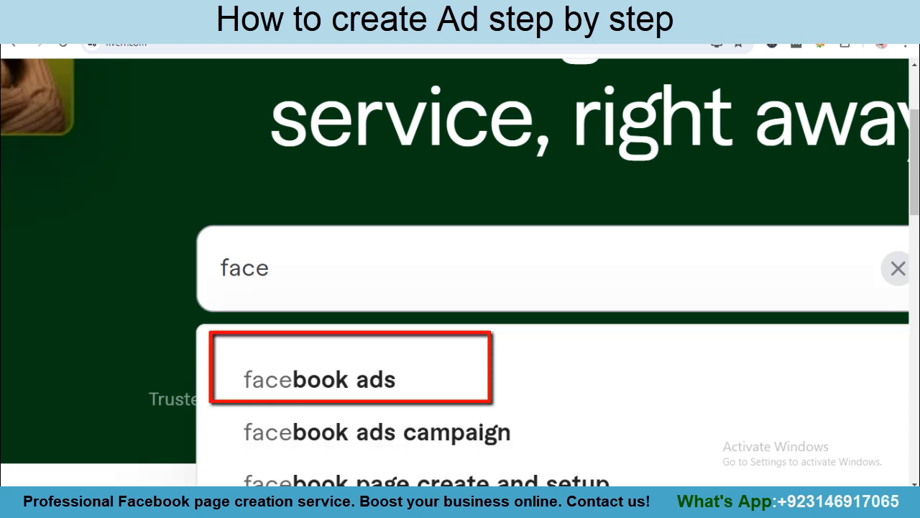
left_click(319, 378)
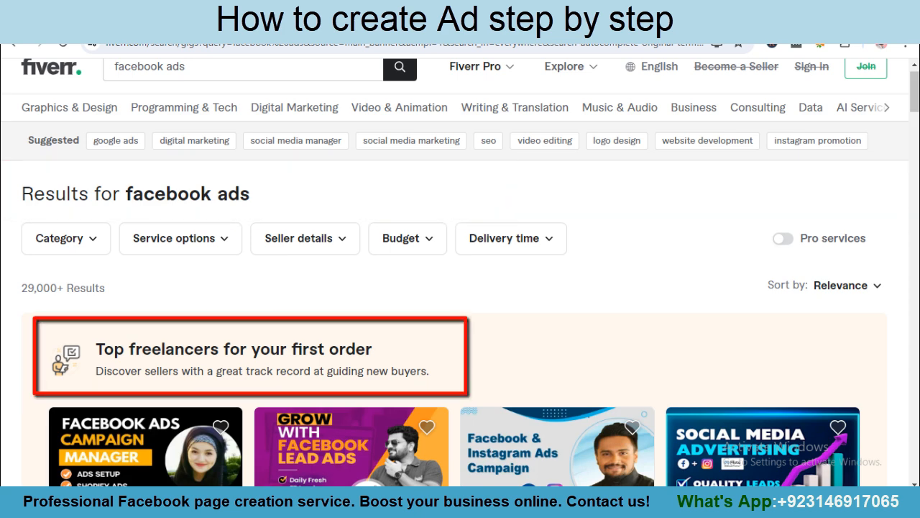
scroll(460, 271, "down", 2)
scroll(460, 272, "down", 3)
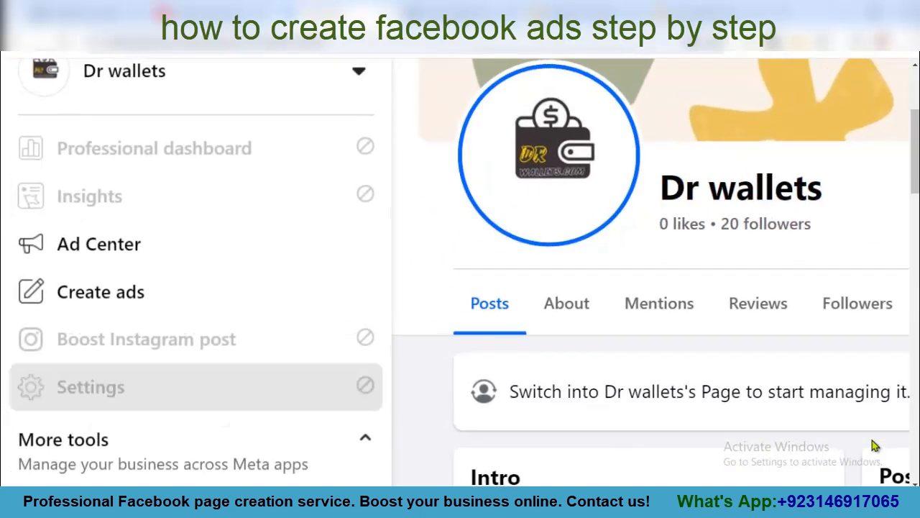
- Switch to Meta's business tools for the Dr wallets page and start the guided ad setup
scroll(194, 386, "down", 3)
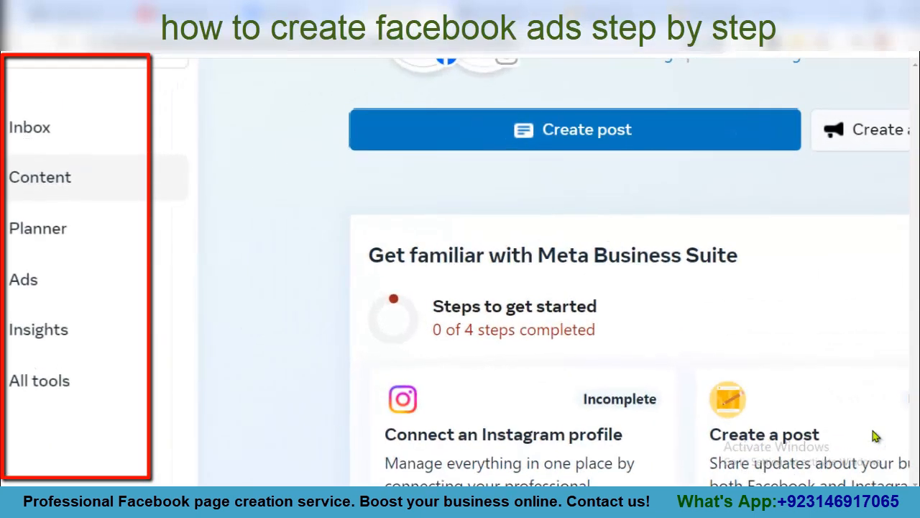
scroll(875, 435, "up", 1)
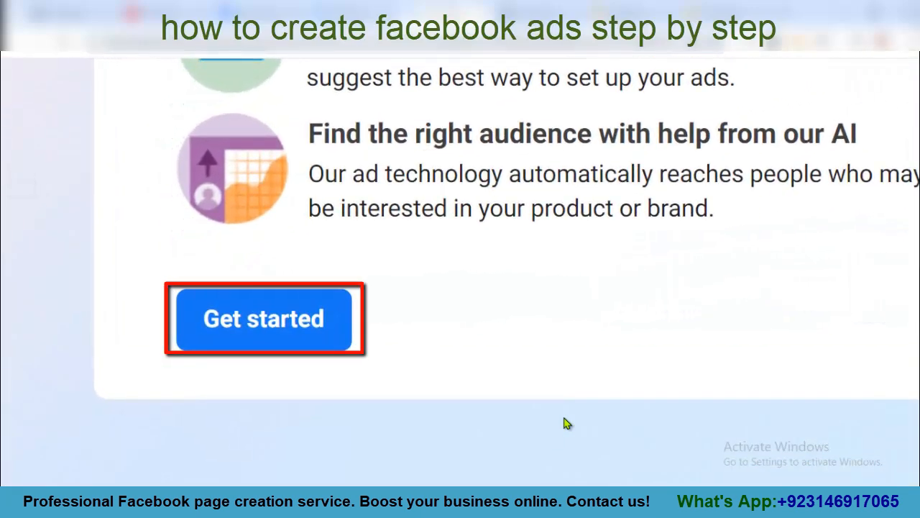
left_click(214, 324)
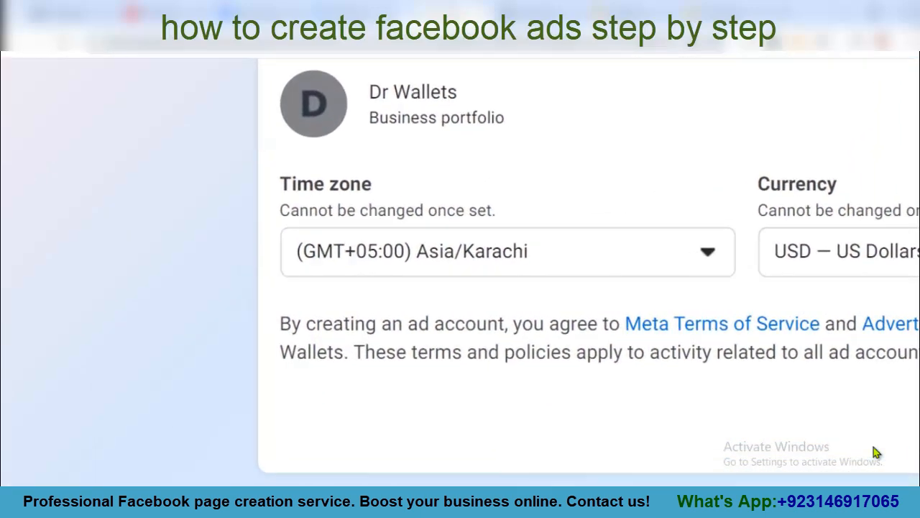
- Browse the time zone options for the new ad account, leaving (GMT+05:00) Asia/Karachi selected
scroll(876, 451, "right", 3)
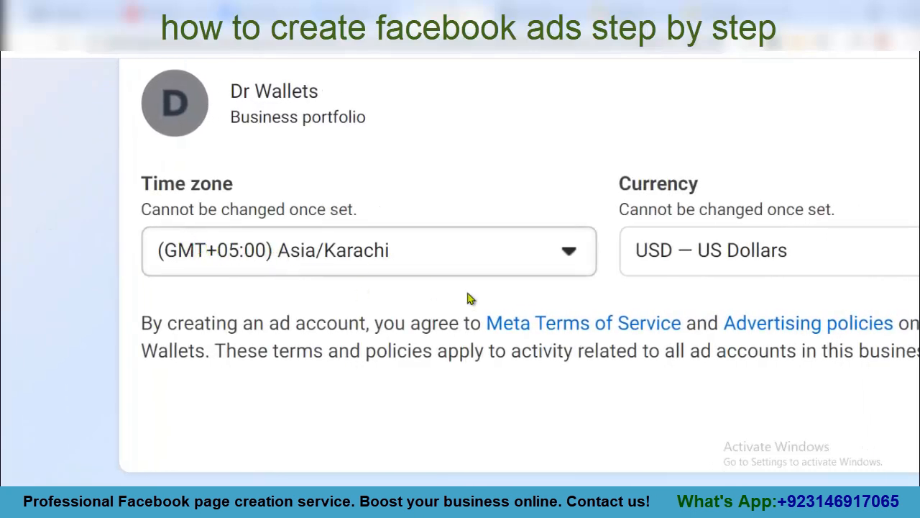
left_click(568, 260)
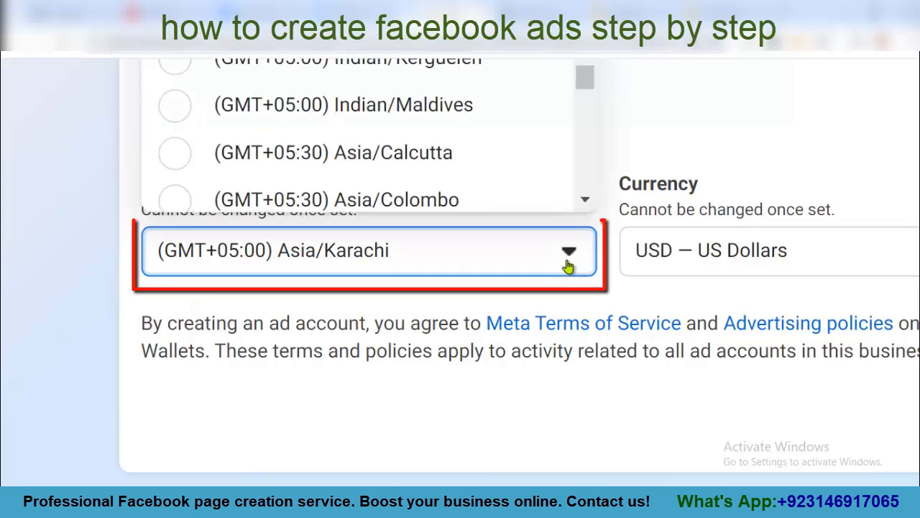
scroll(552, 299, "up", 3)
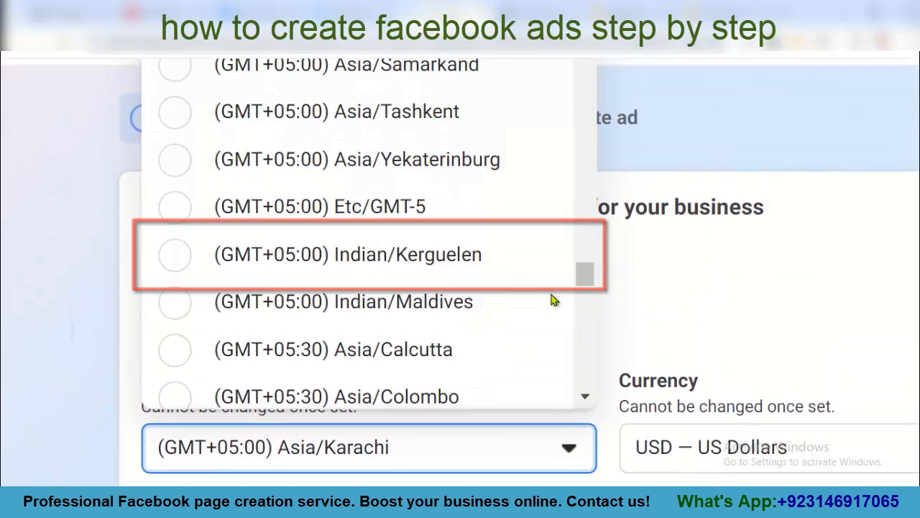
scroll(554, 300, "up", 1)
scroll(552, 299, "down", 2)
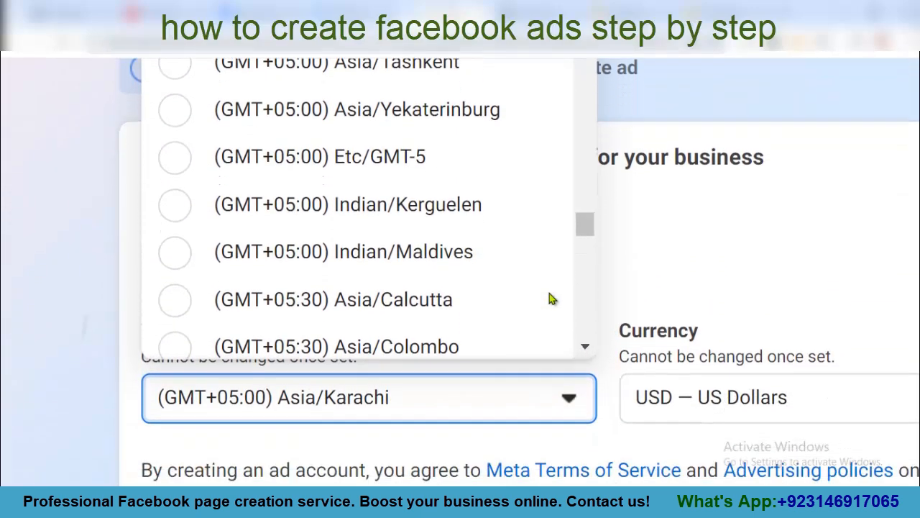
scroll(550, 299, "down", 1)
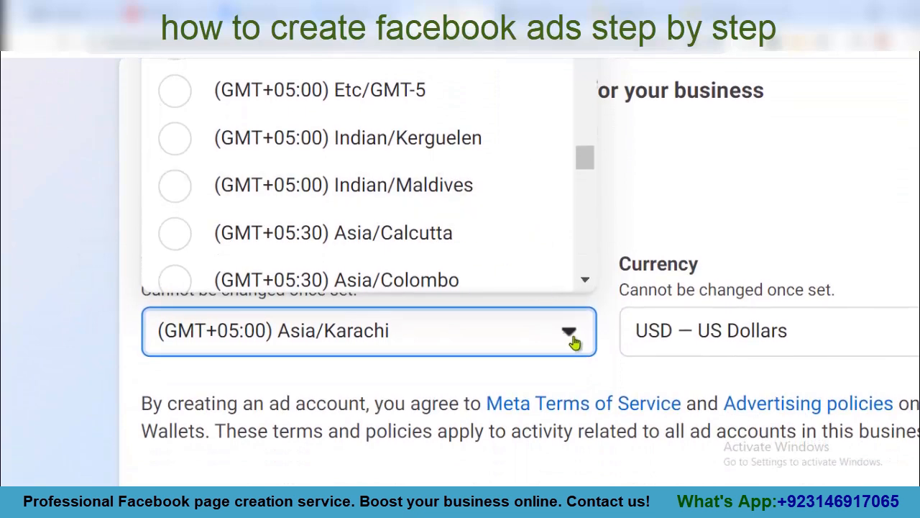
left_click(570, 332)
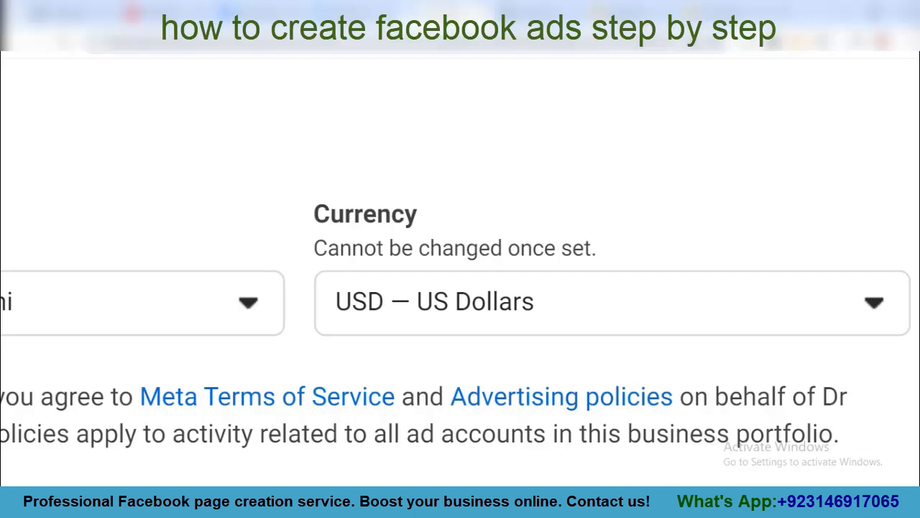
- Set the new ad account's currency to PKR — Pakistani Rupee
left_click(877, 314)
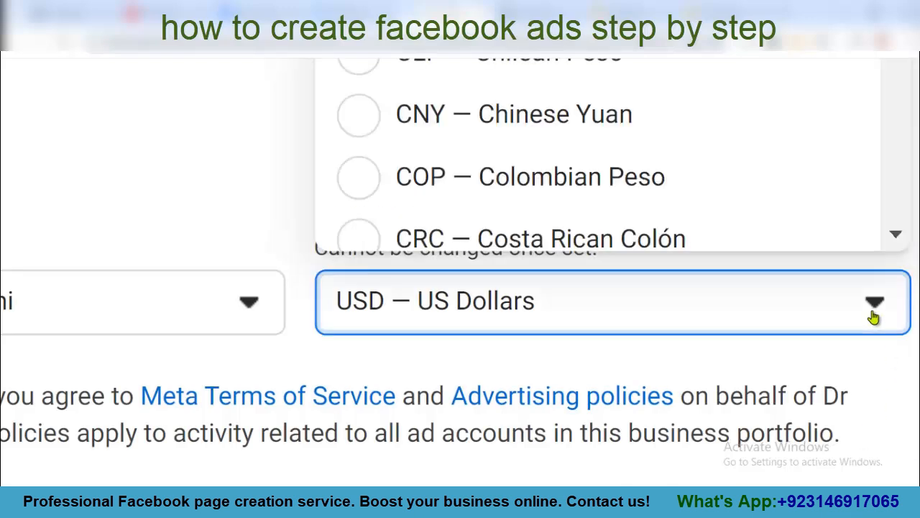
scroll(826, 248, "down", 1)
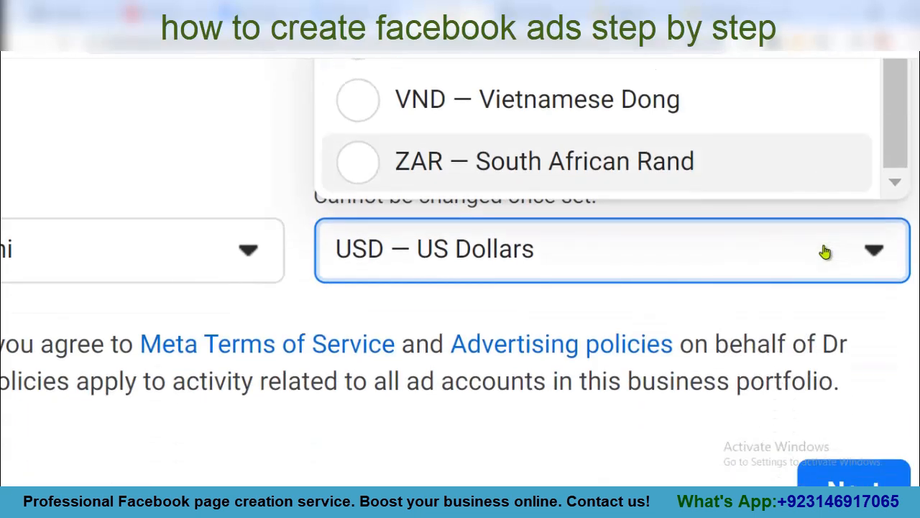
scroll(826, 251, "up", 2)
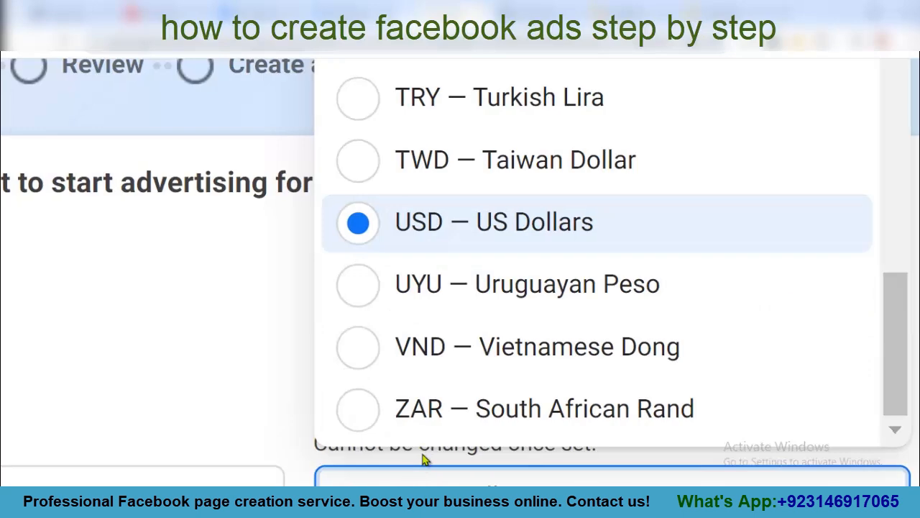
scroll(842, 257, "down", 1)
left_click_drag(893, 301, 881, 138)
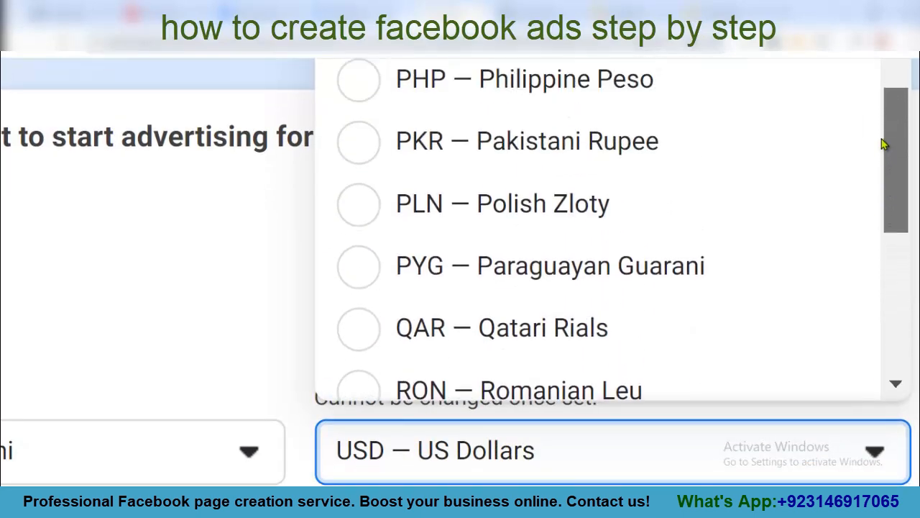
left_click(359, 155)
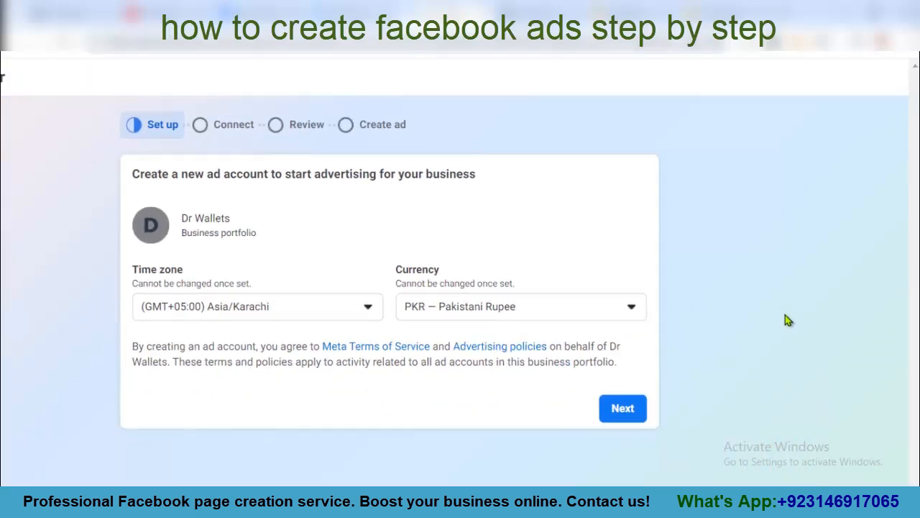
- Proceed through the ad account setup and business review, and create an ad with the suggested Online sales goal
left_click(622, 408)
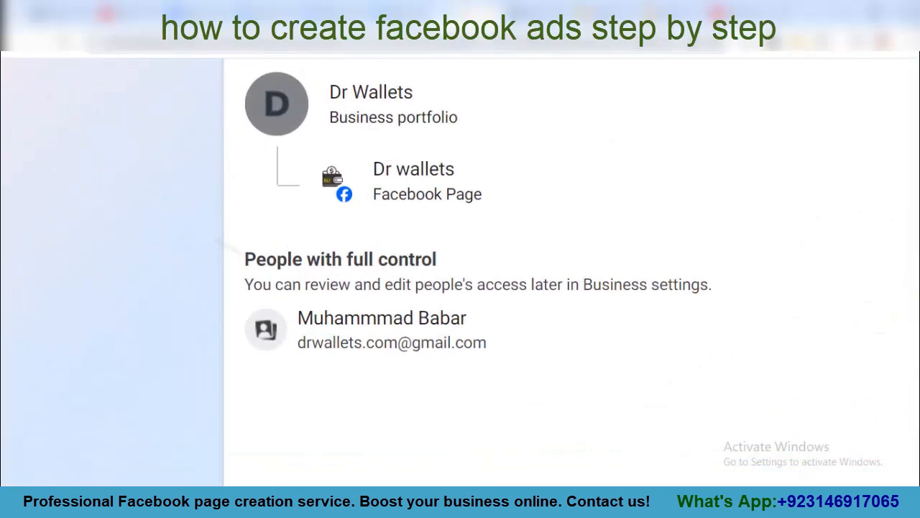
left_click(879, 460)
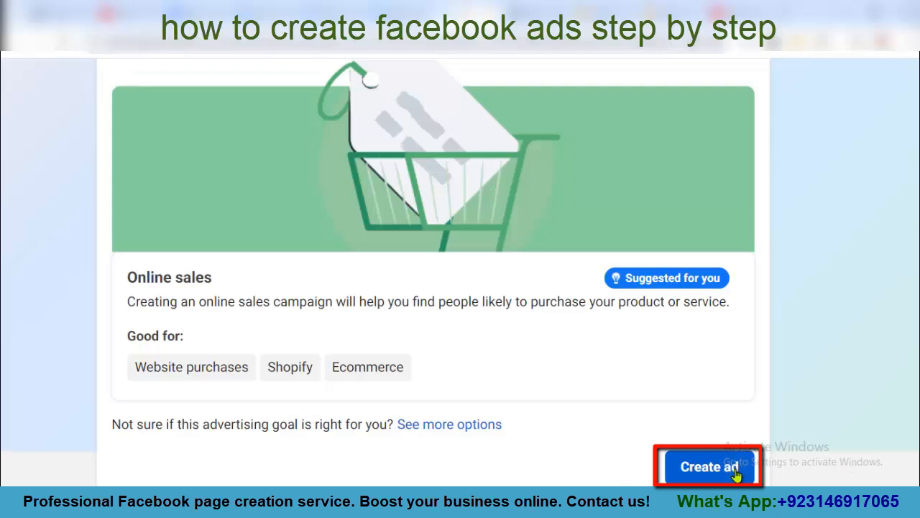
left_click(737, 469)
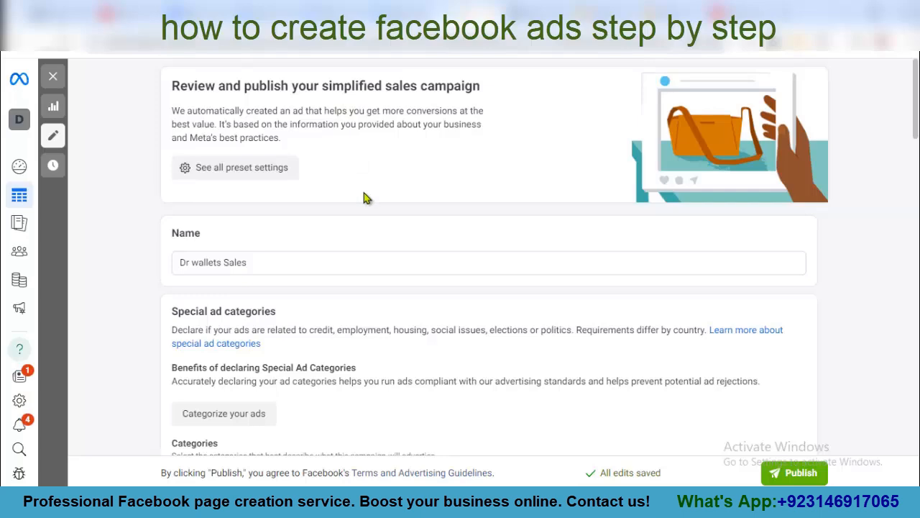
- Look over the simplified sales campaign and its preset settings, and switch to editing the campaign manually
scroll(363, 198, "down", 7)
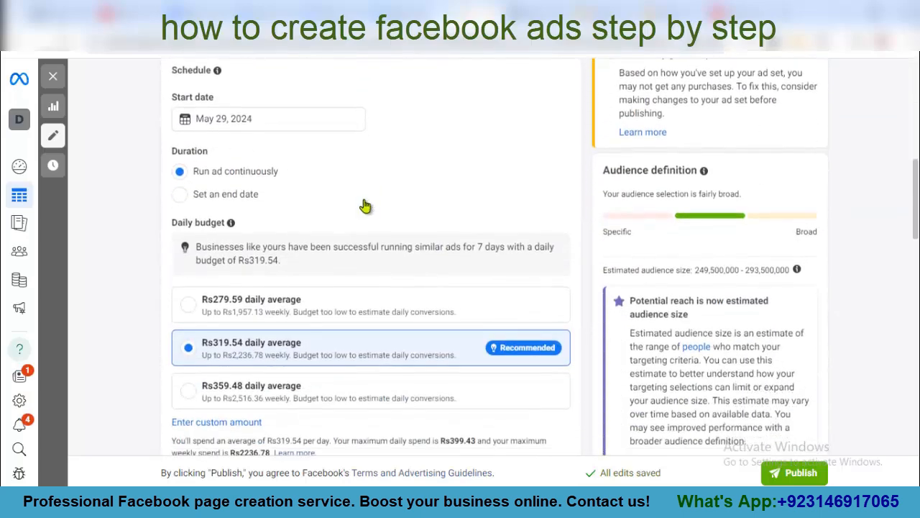
scroll(366, 207, "down", 7)
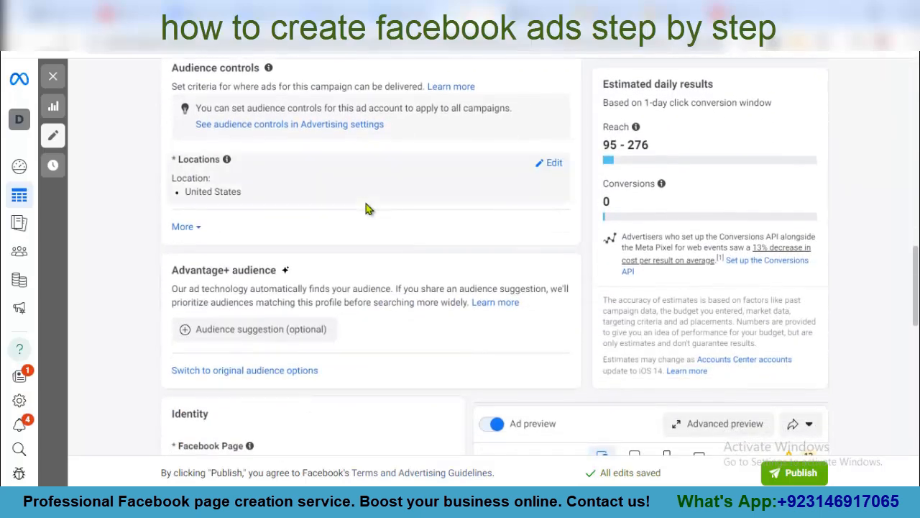
scroll(366, 206, "down", 6)
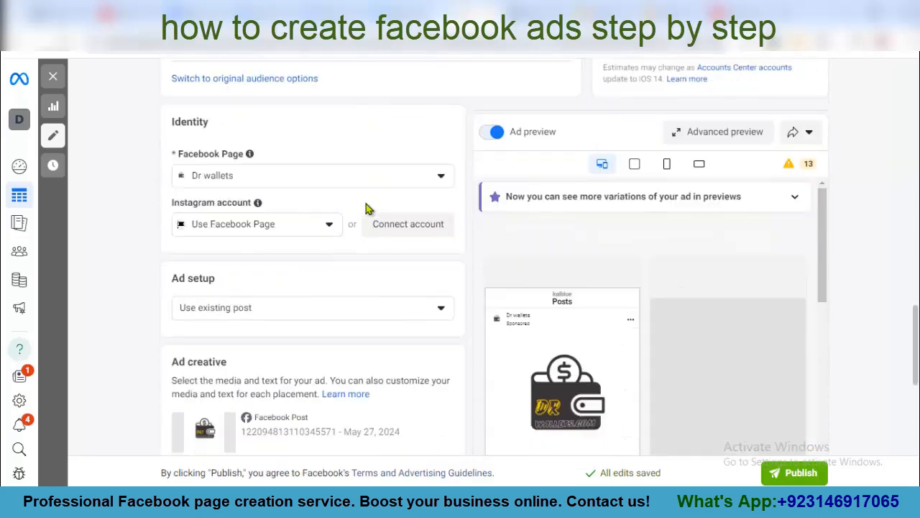
scroll(366, 208, "down", 2)
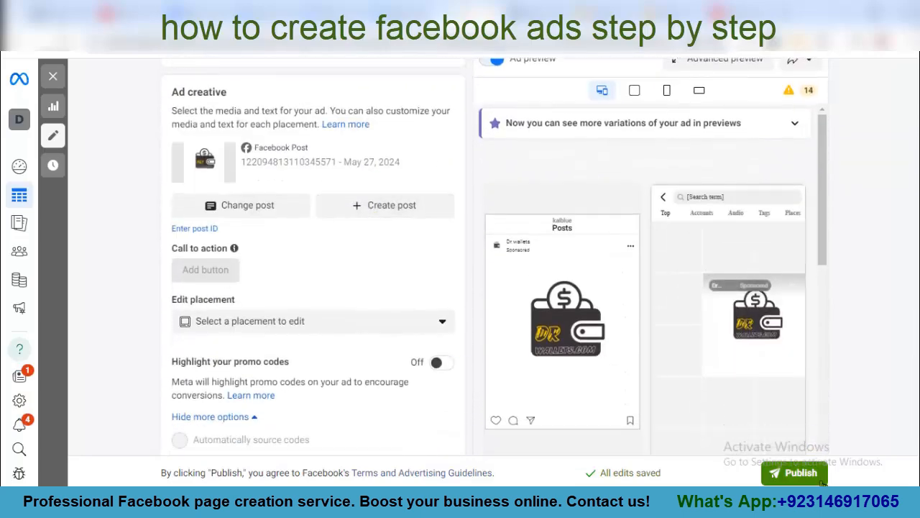
scroll(482, 164, "up", 15)
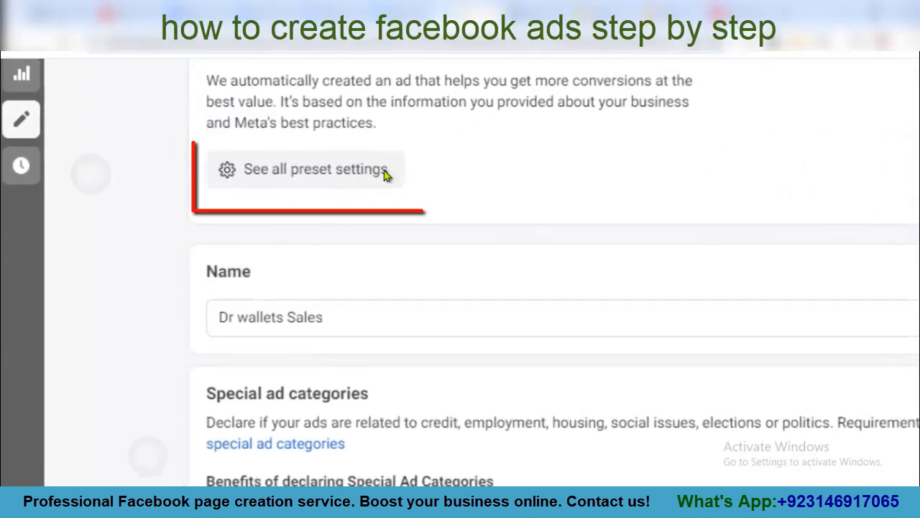
left_click(310, 173)
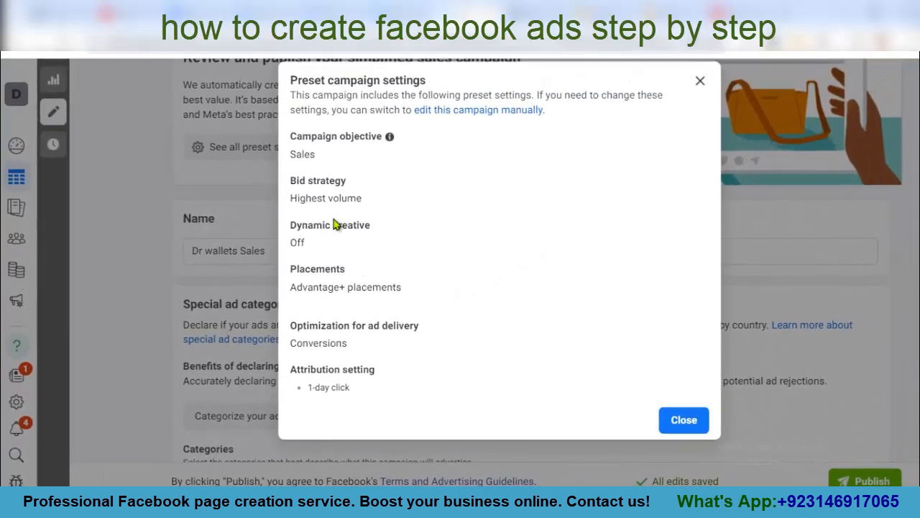
left_click(457, 110)
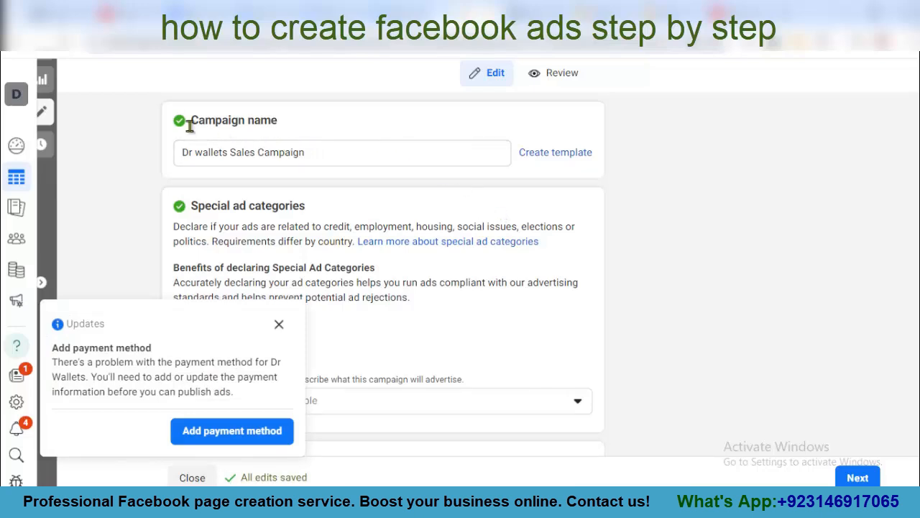
- Rename the campaign as "C01-womens hand page-may2024-lhrpk"
left_click(317, 157)
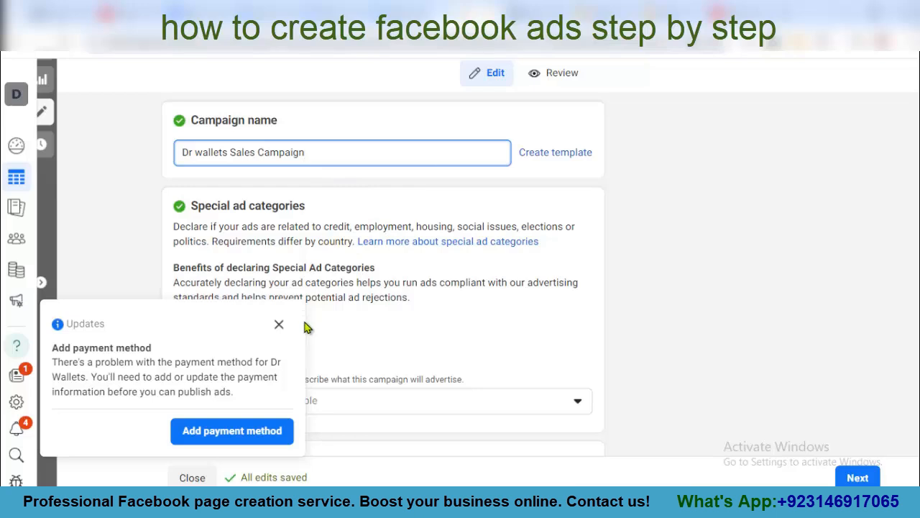
key("ctrl+a")
type("c01-womens hand page-may2024-lhrpk")
key("Home")
key("Delete")
type("C")
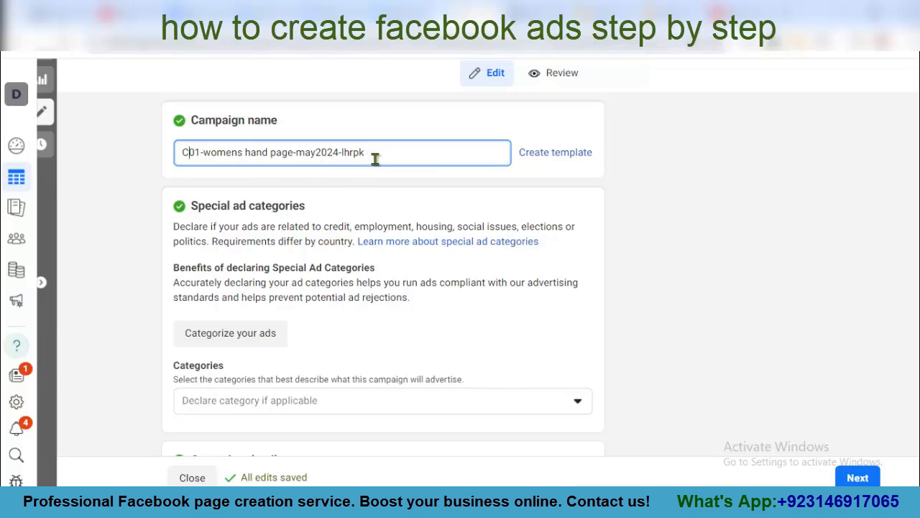
left_click(540, 184)
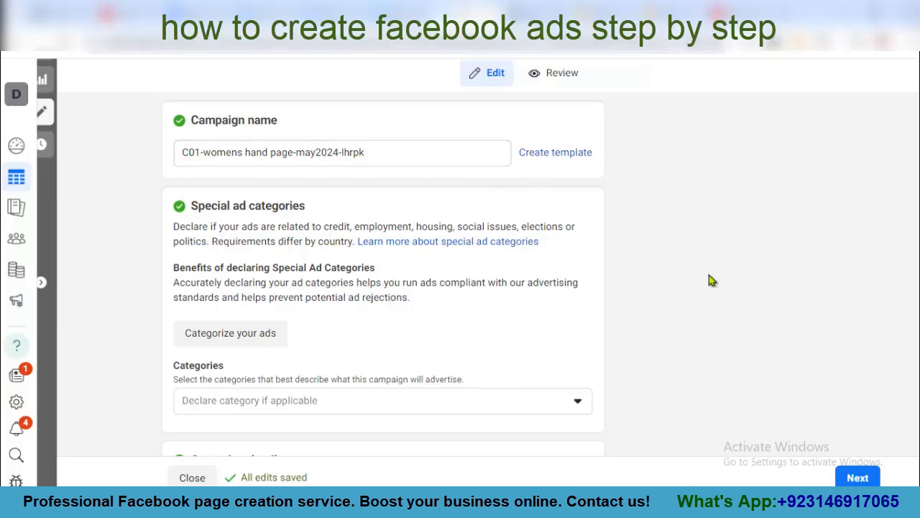
scroll(709, 281, "down", 1)
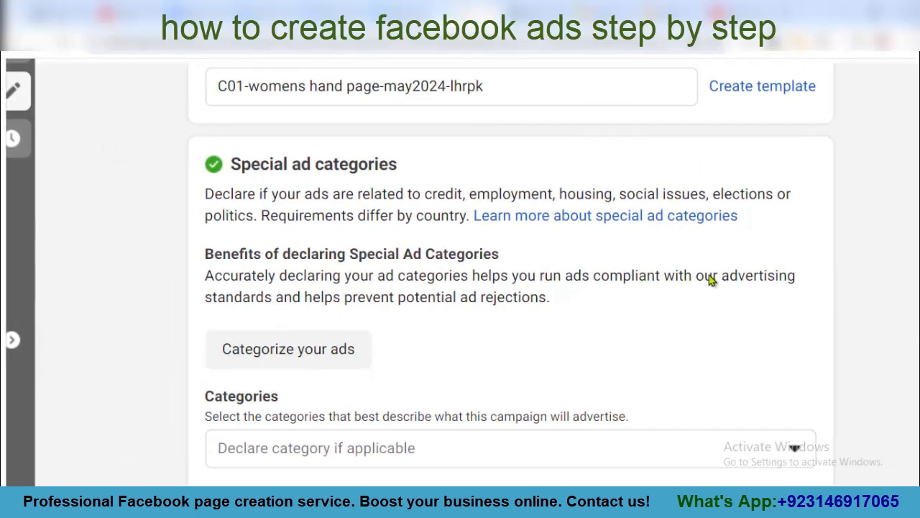
- Look over the campaign's special ad categories, buying type and the available campaign objectives, including Sales
scroll(709, 279, "down", 2)
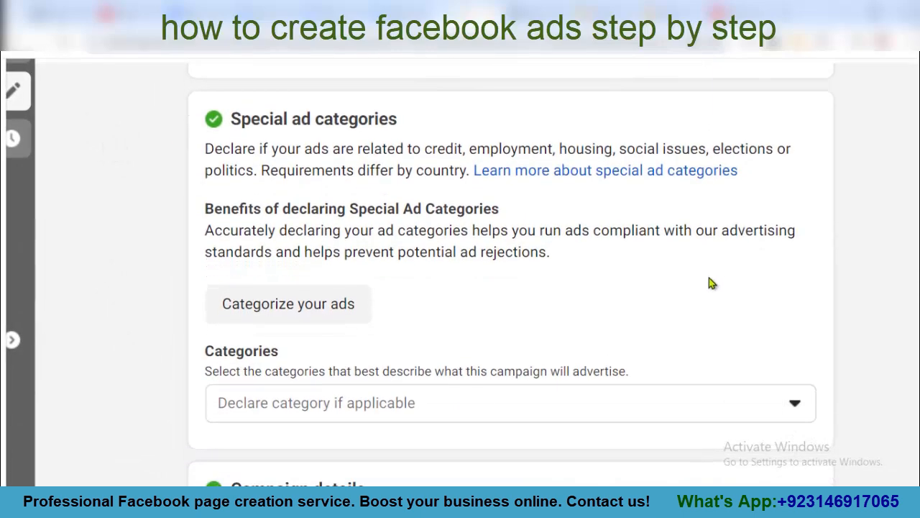
scroll(709, 280, "down", 4)
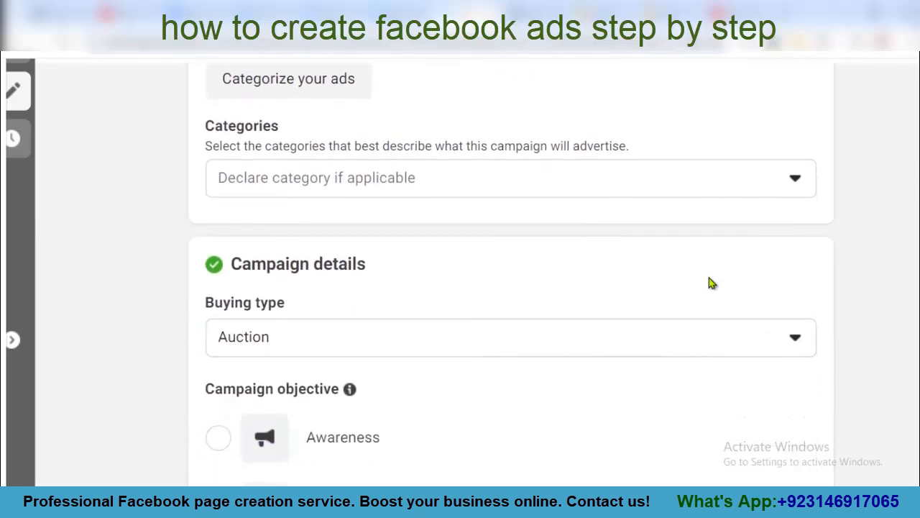
scroll(710, 282, "down", 1)
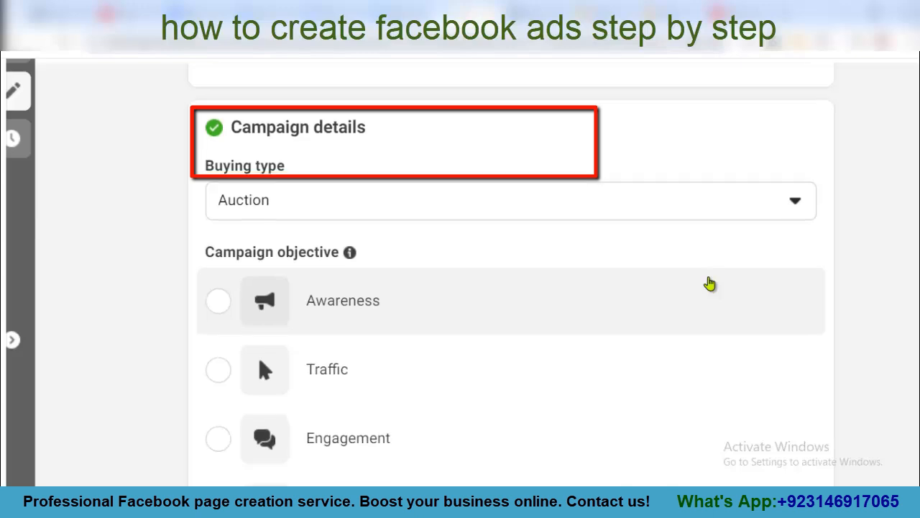
scroll(708, 283, "down", 1)
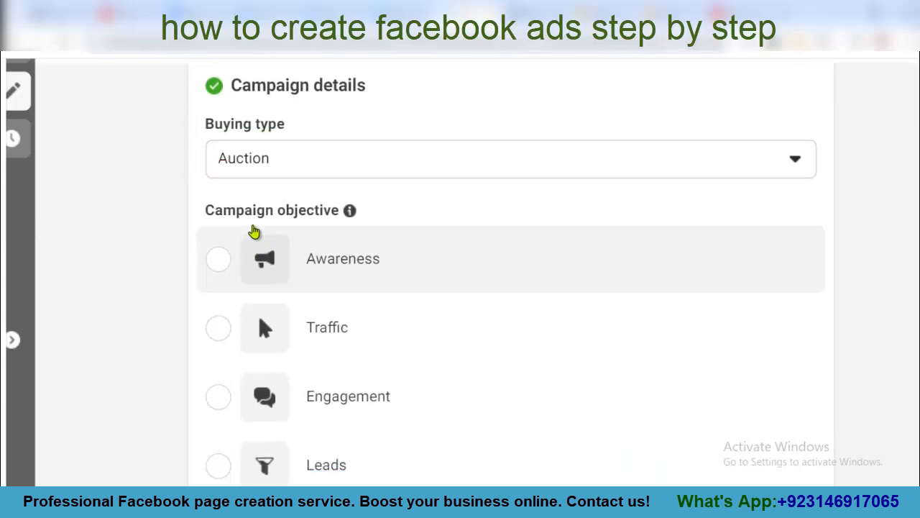
scroll(339, 241, "down", 1)
scroll(340, 241, "down", 1)
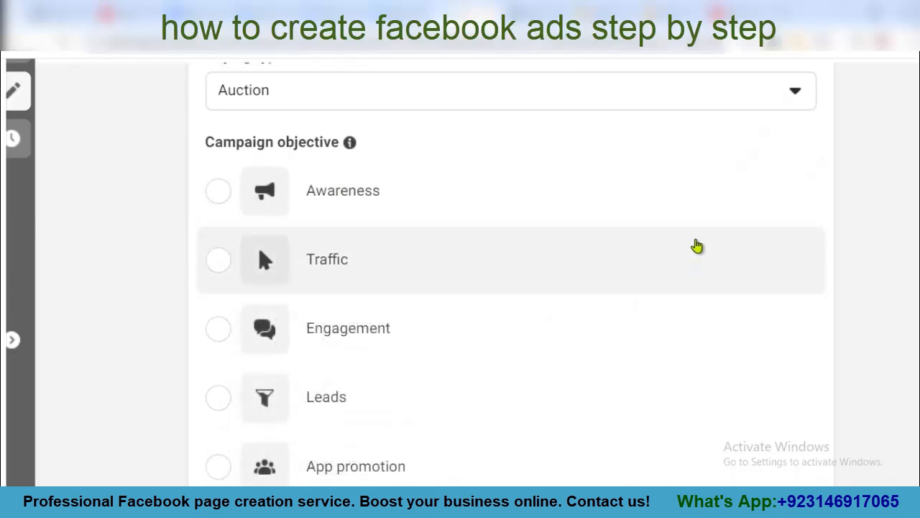
scroll(697, 259, "down", 2)
scroll(697, 246, "up", 1)
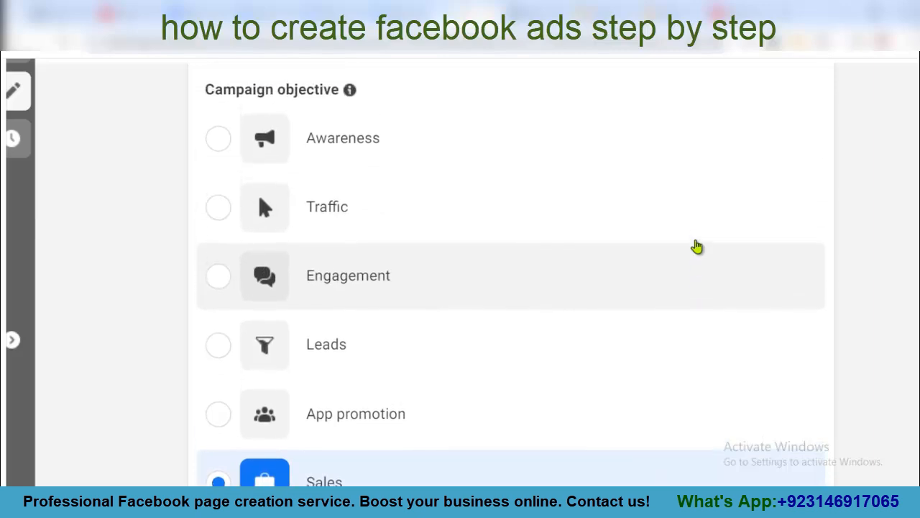
scroll(697, 247, "down", 2)
scroll(698, 247, "down", 1)
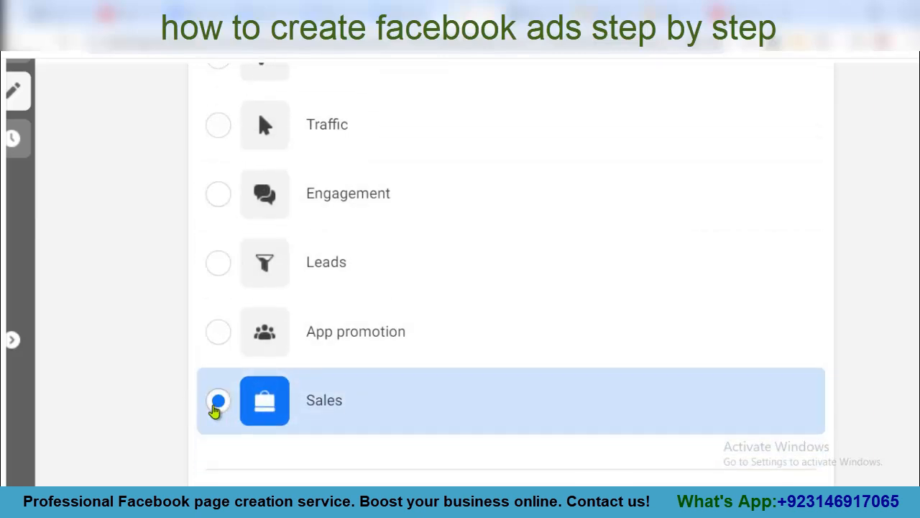
scroll(278, 359, "up", 2)
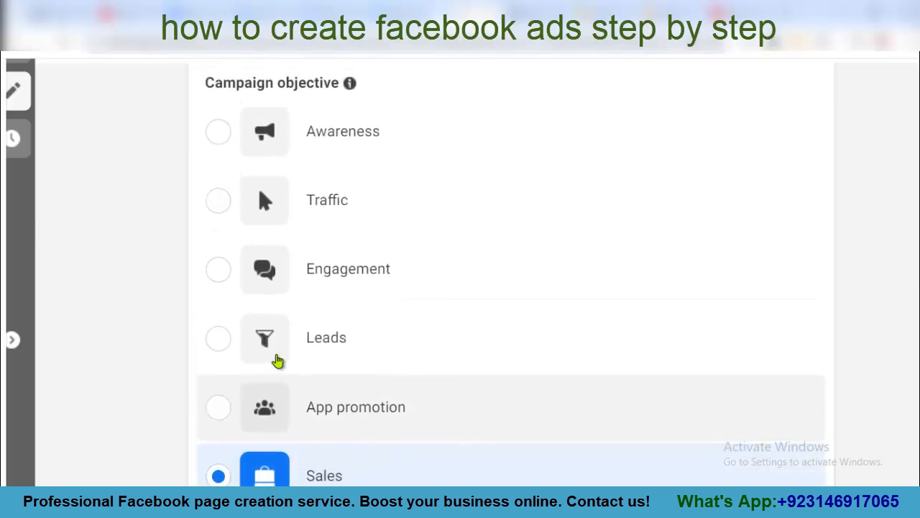
scroll(279, 357, "up", 1)
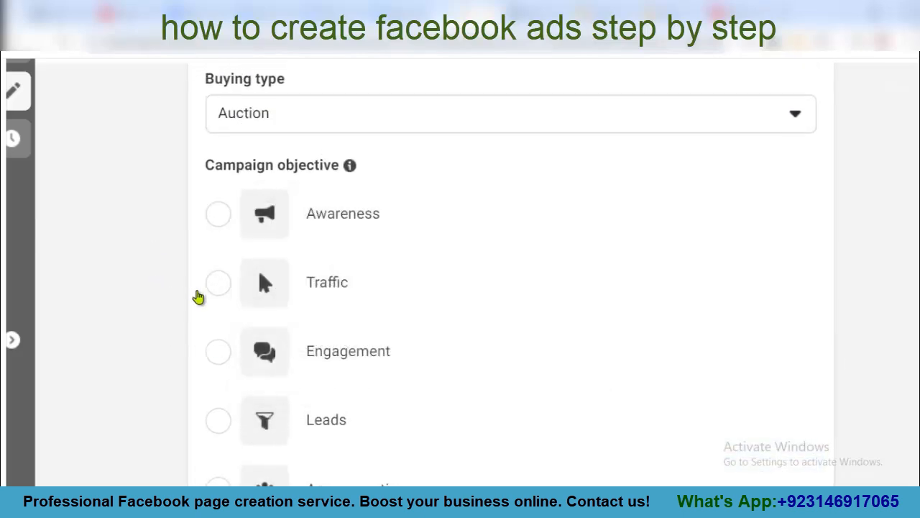
scroll(278, 302, "down", 4)
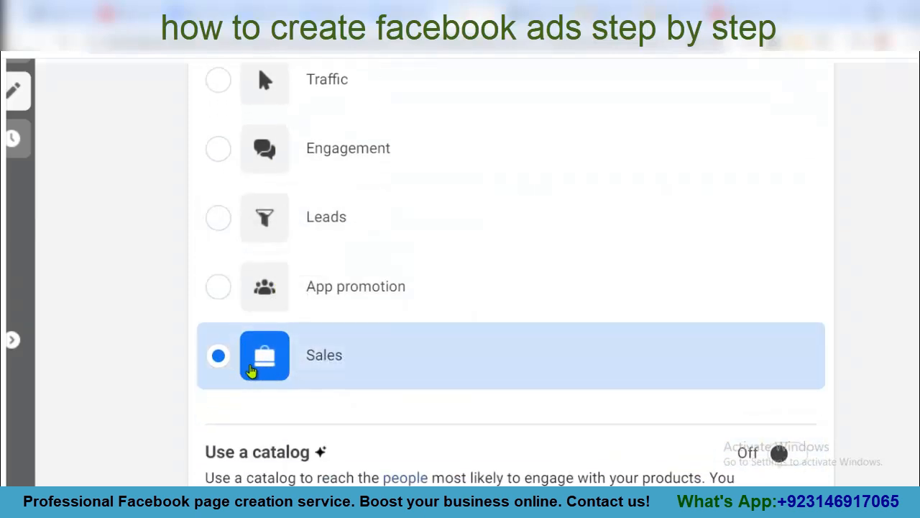
scroll(219, 363, "down", 2)
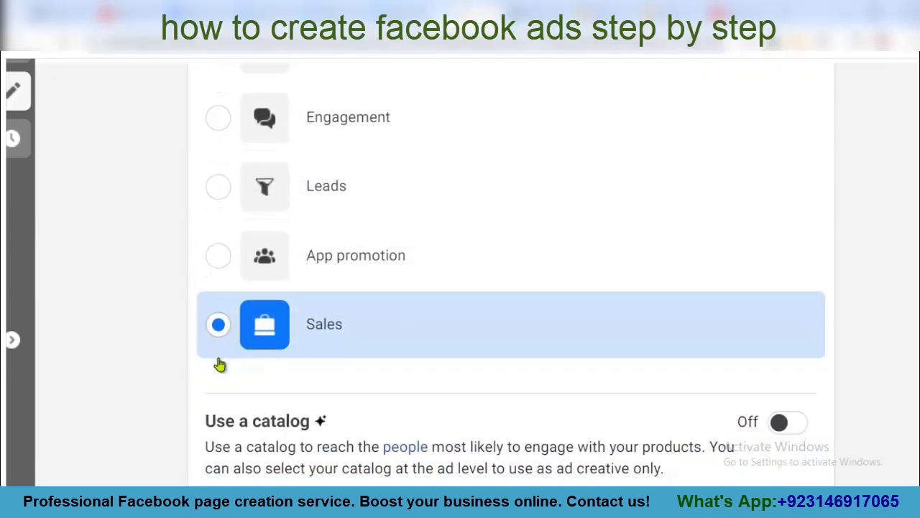
- Look over the catalog, A/B test and Advantage campaign budget options, leave them off, and continue to the ad set settings
scroll(219, 364, "down", 1)
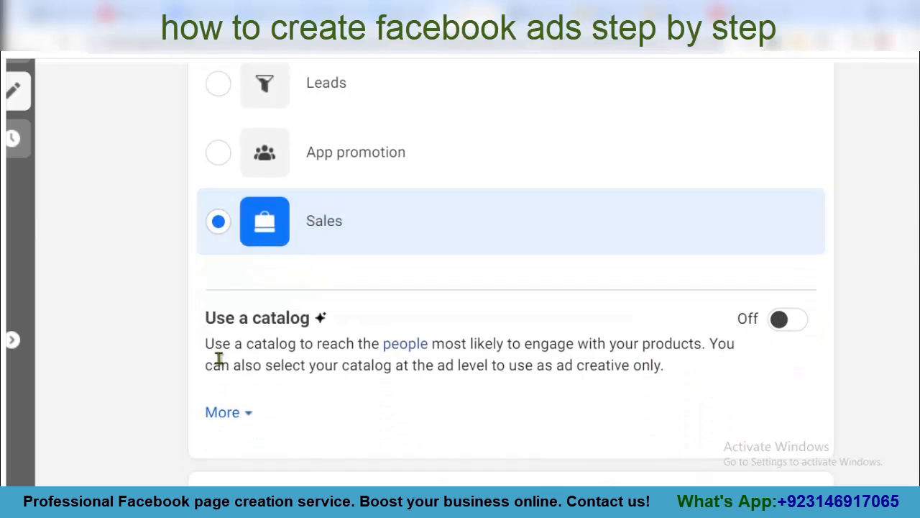
scroll(219, 359, "down", 1)
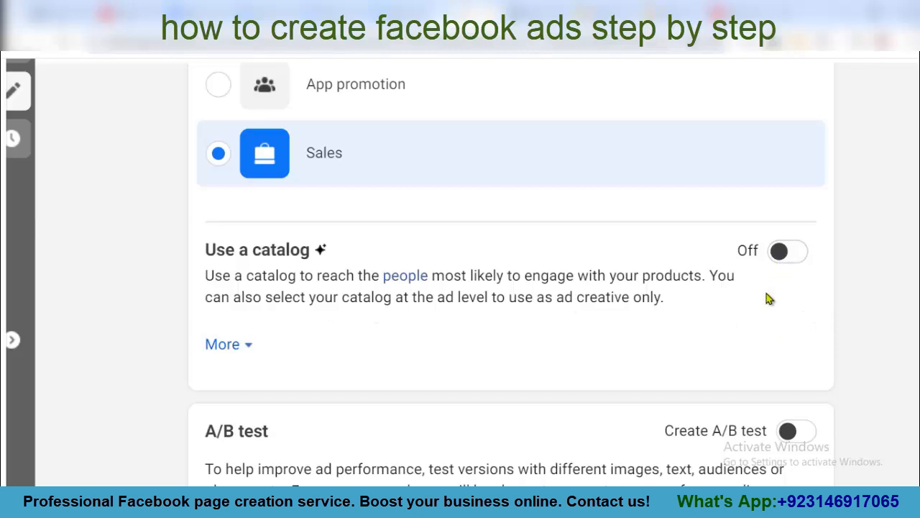
scroll(768, 301, "down", 2)
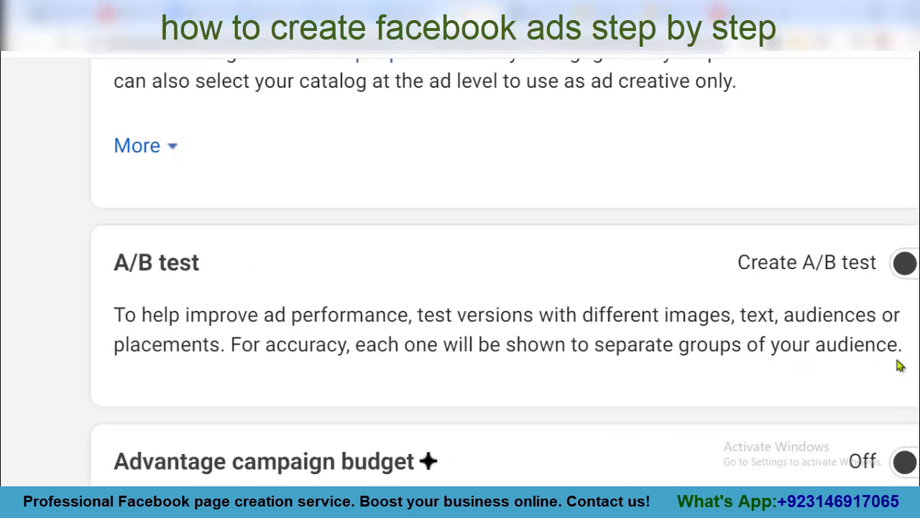
scroll(900, 365, "down", 2)
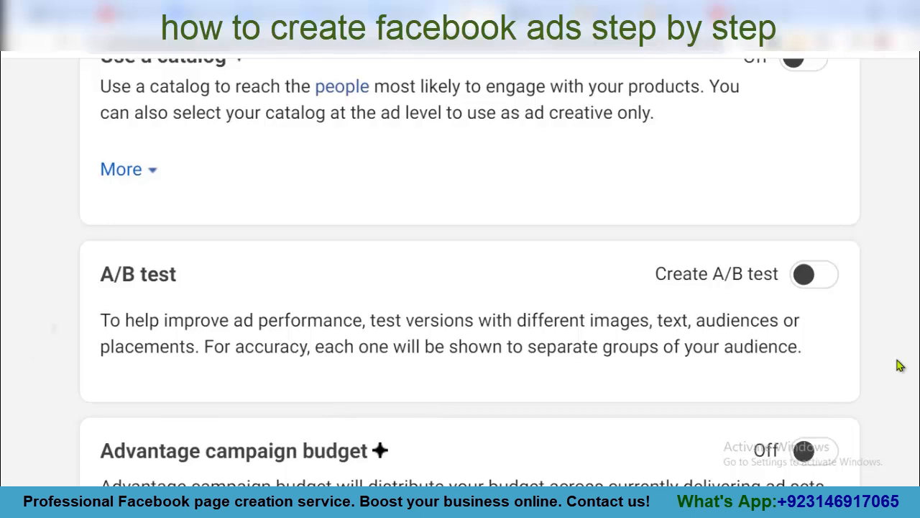
scroll(882, 351, "down", 3)
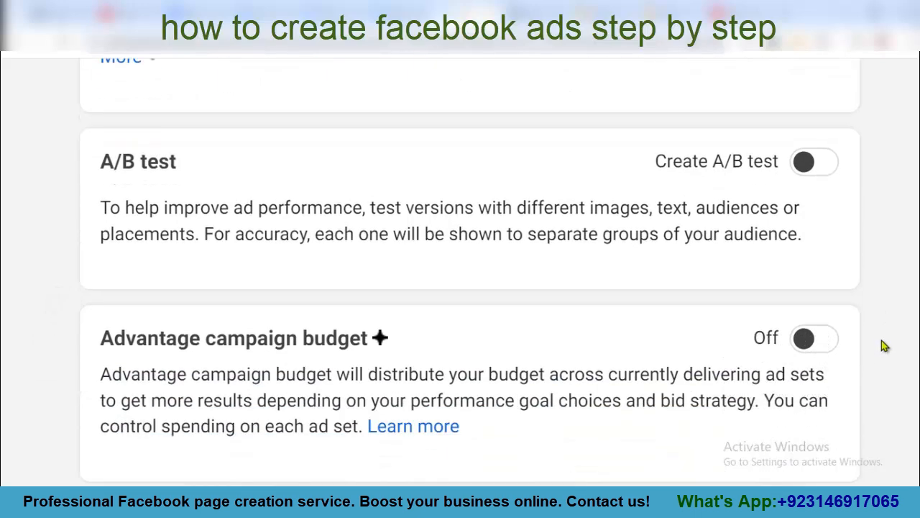
scroll(882, 340, "down", 1)
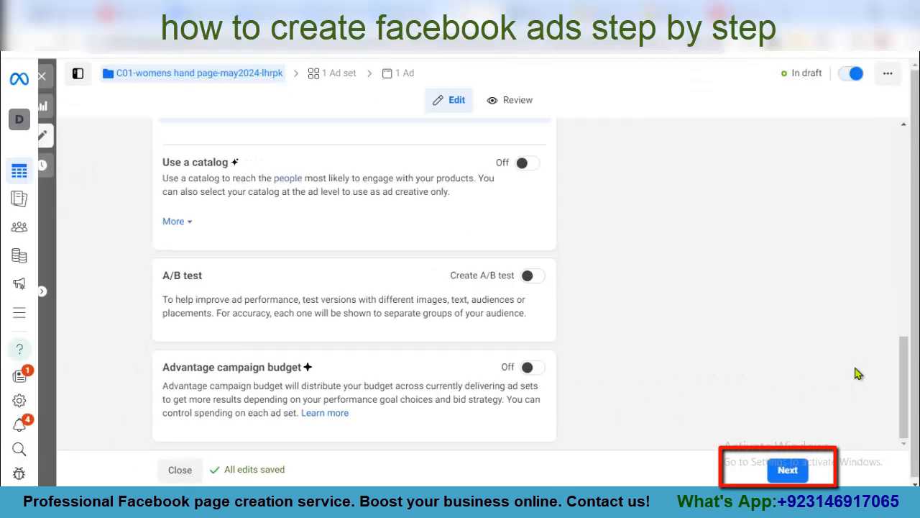
left_click(787, 468)
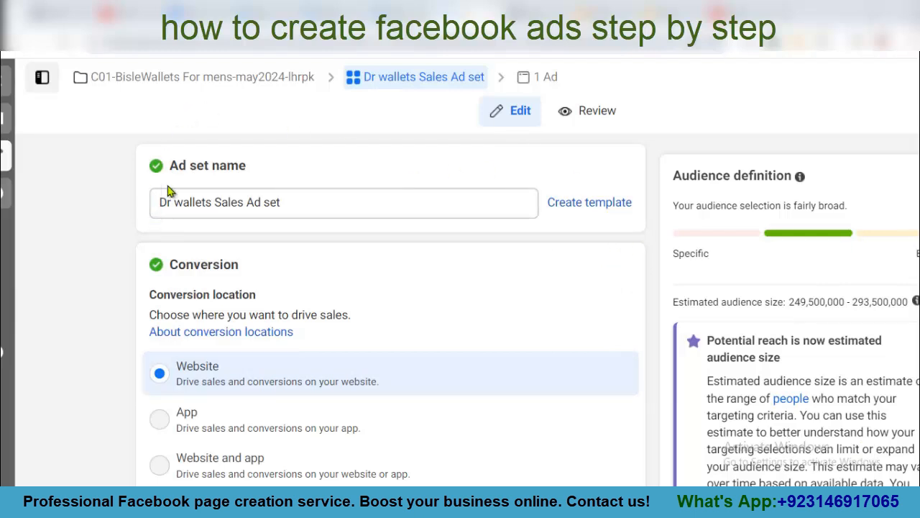
- Check the ad set name and choose Website as the conversion location for the sales ad set
left_click(298, 203)
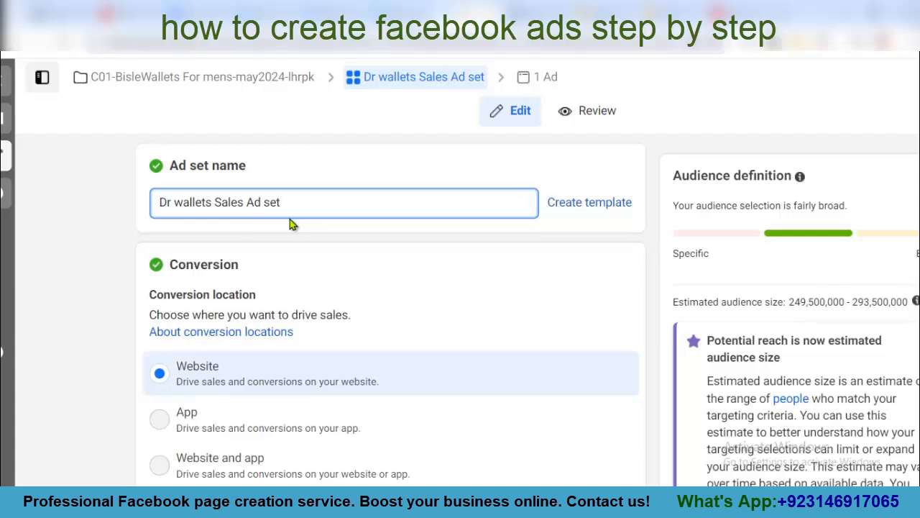
scroll(312, 248, "down", 1)
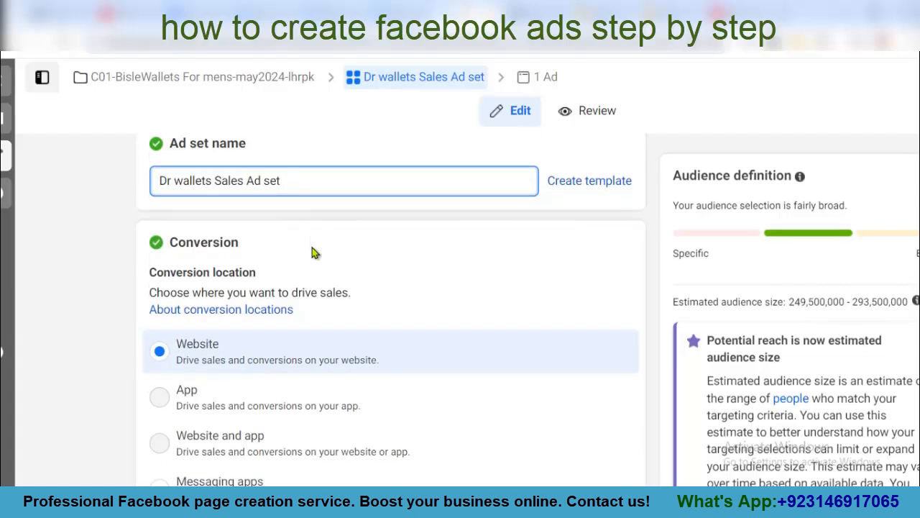
scroll(325, 216, "up", 1)
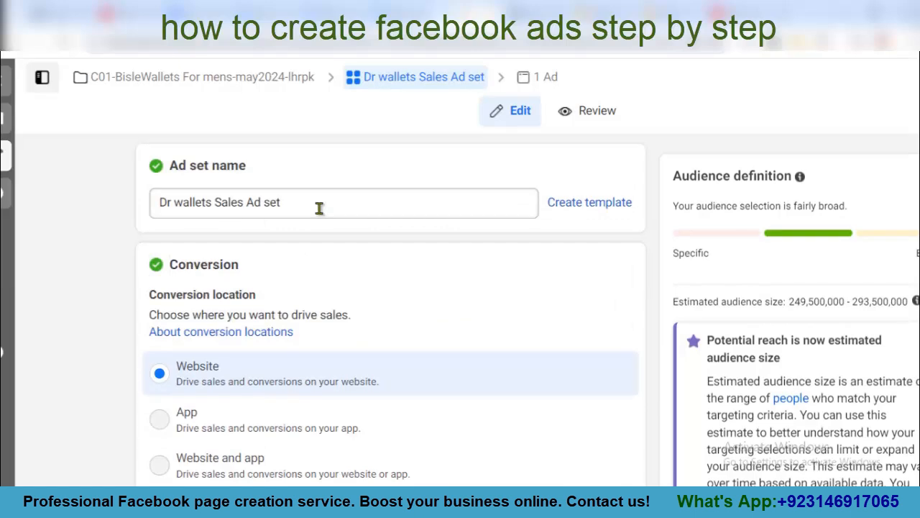
scroll(320, 208, "down", 4)
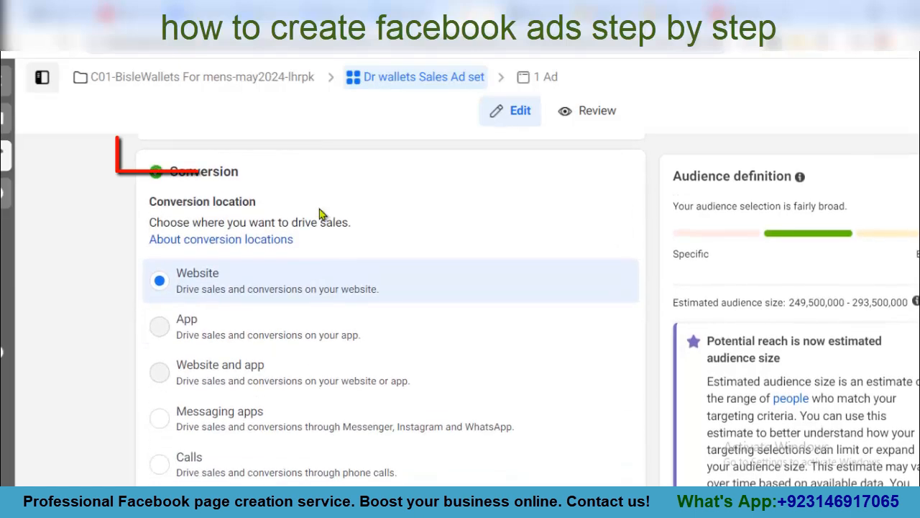
scroll(321, 212, "down", 1)
left_click(195, 257)
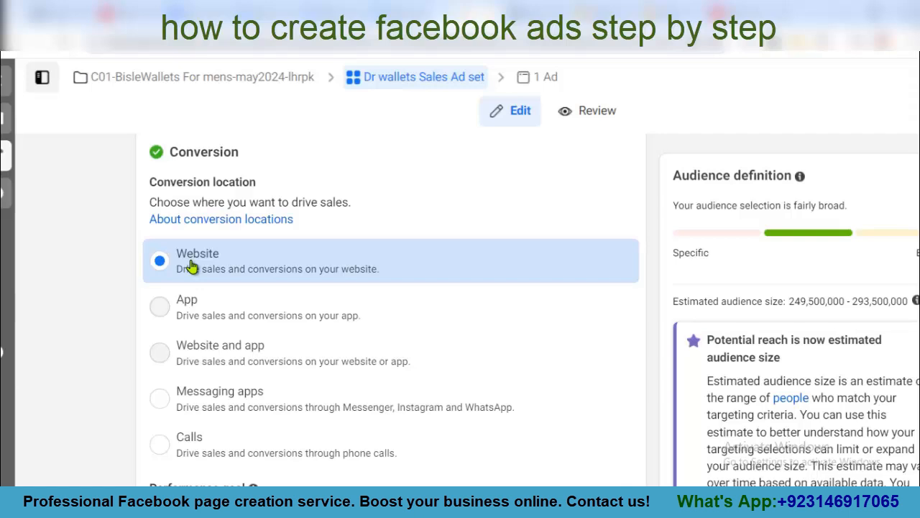
- Examine the ad set's performance goal options and keep Maximize number of conversions
scroll(190, 266, "down", 3)
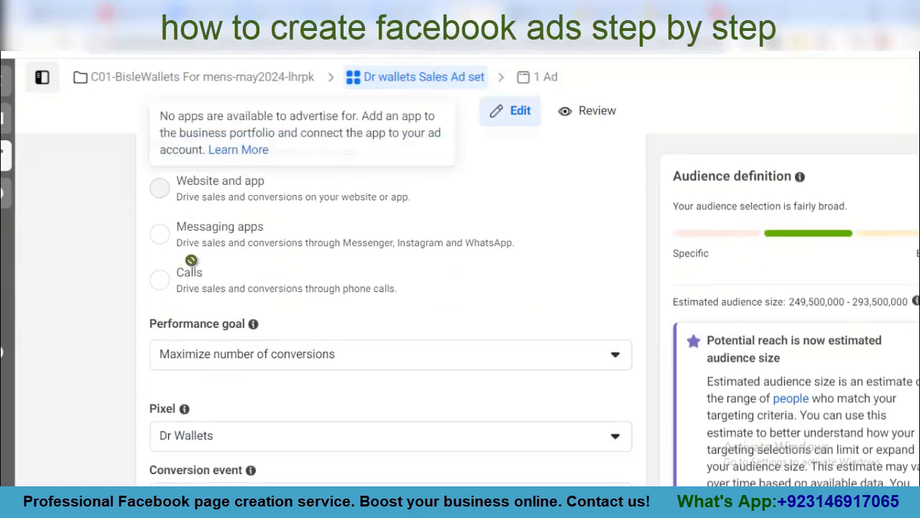
scroll(190, 261, "down", 2)
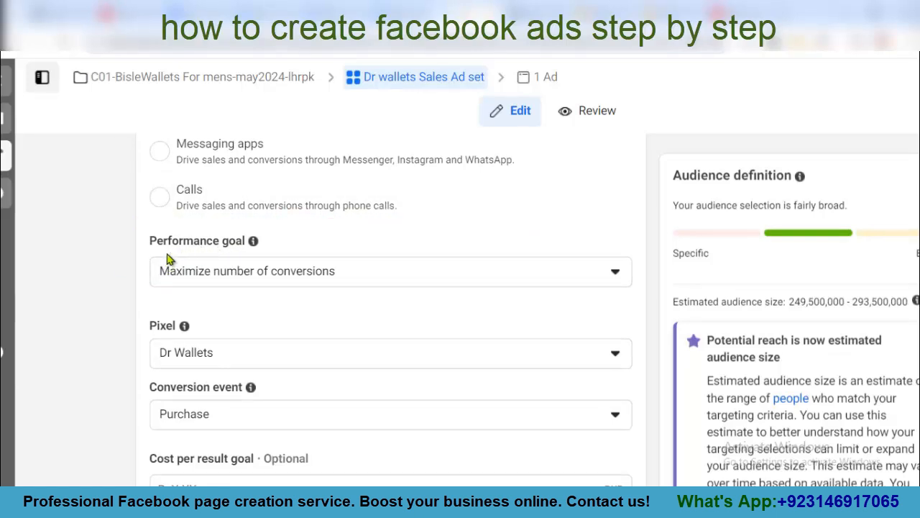
left_click(617, 282)
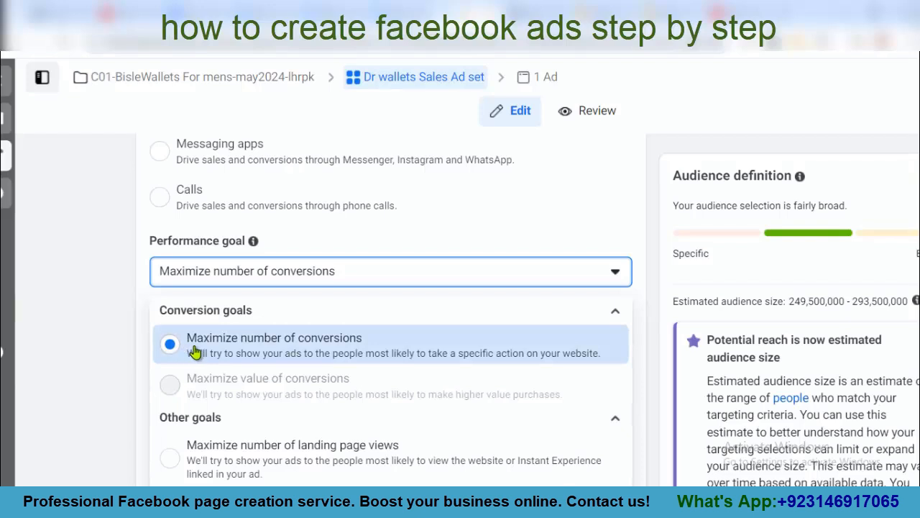
left_click(616, 281)
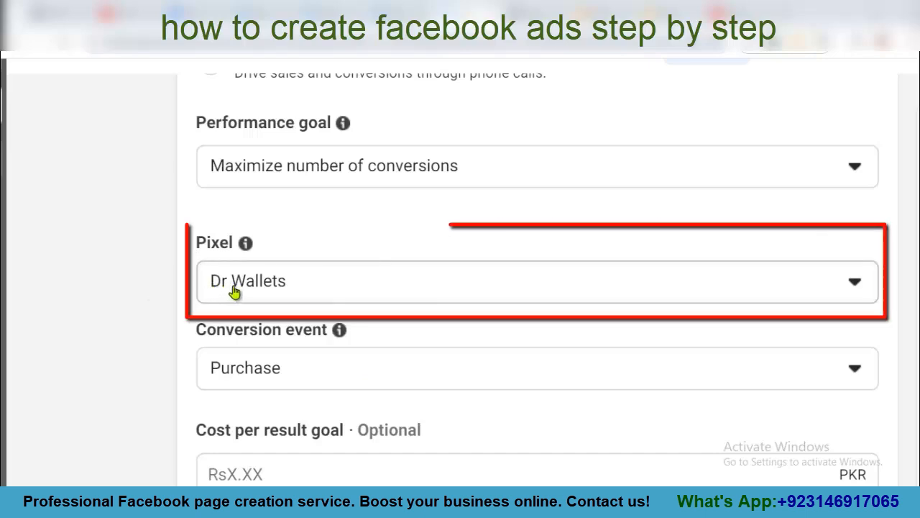
- Examine the pixels available for the ad set and keep Dr Wallets
left_click(863, 296)
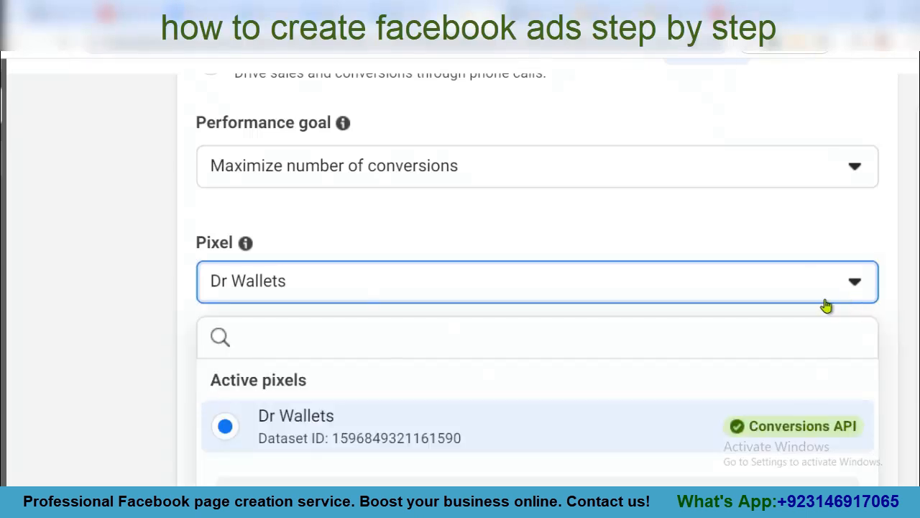
scroll(783, 313, "down", 2)
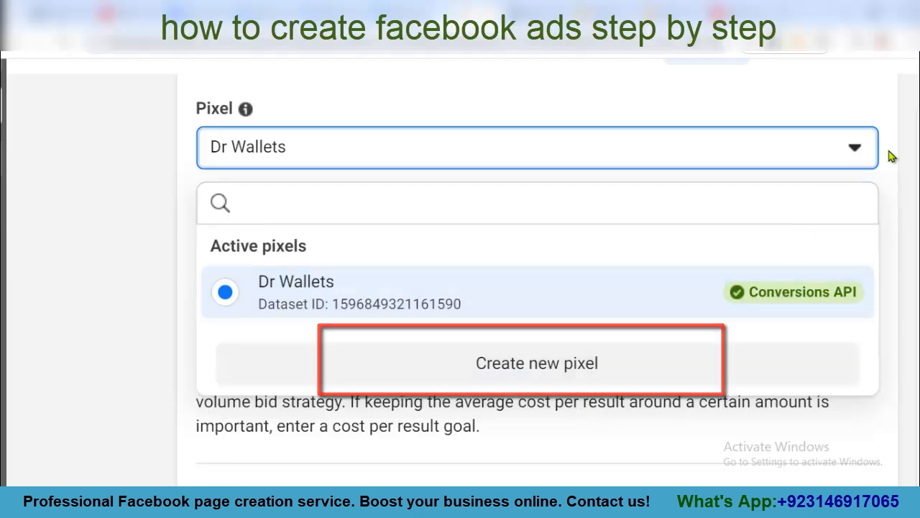
left_click(854, 153)
scroll(268, 310, "up", 1)
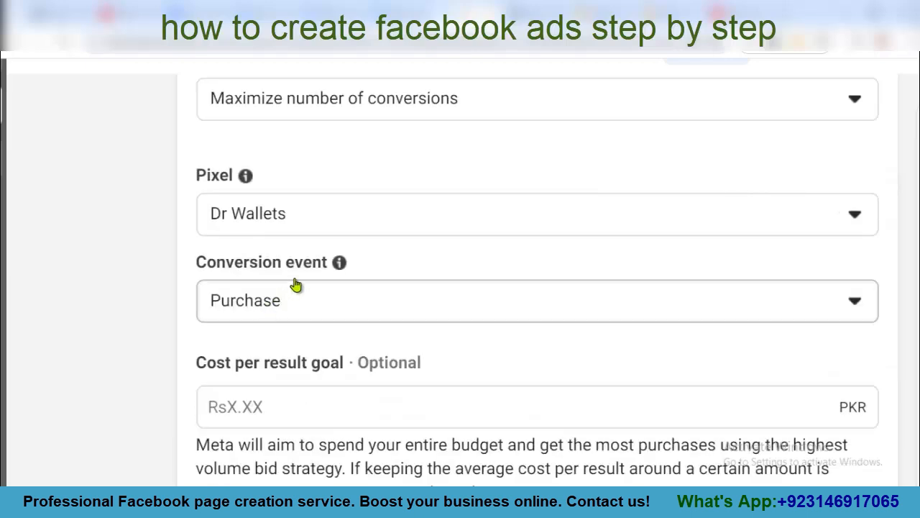
- Examine the conversion event options, keep Purchase, and open the optional cost per result goal for entry
scroll(273, 305, "down", 1)
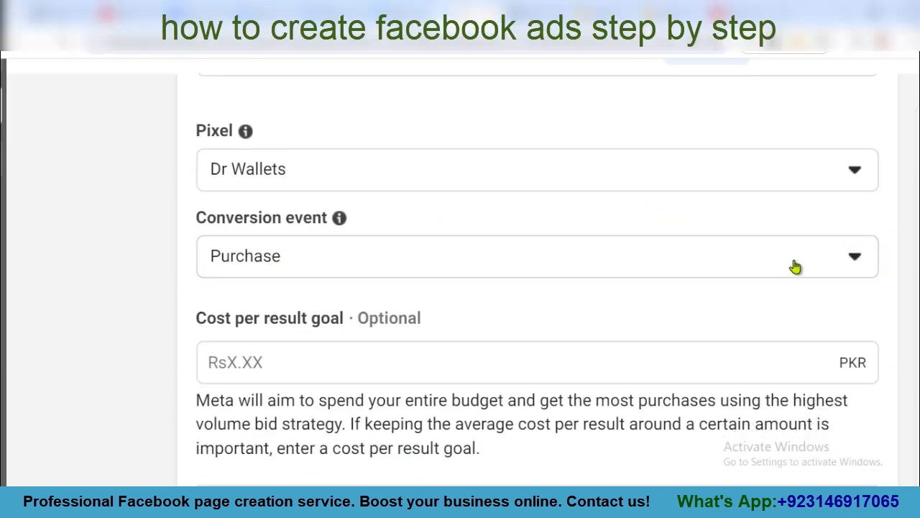
left_click(855, 260)
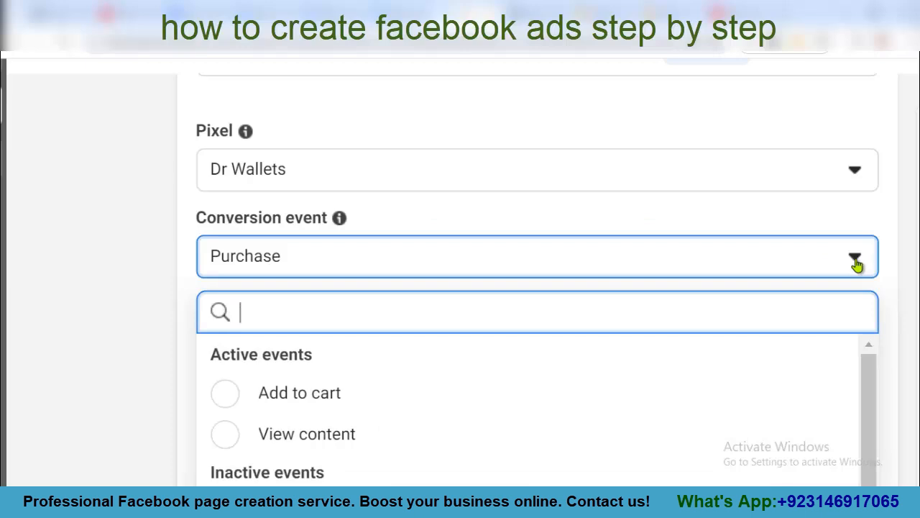
left_click(302, 260)
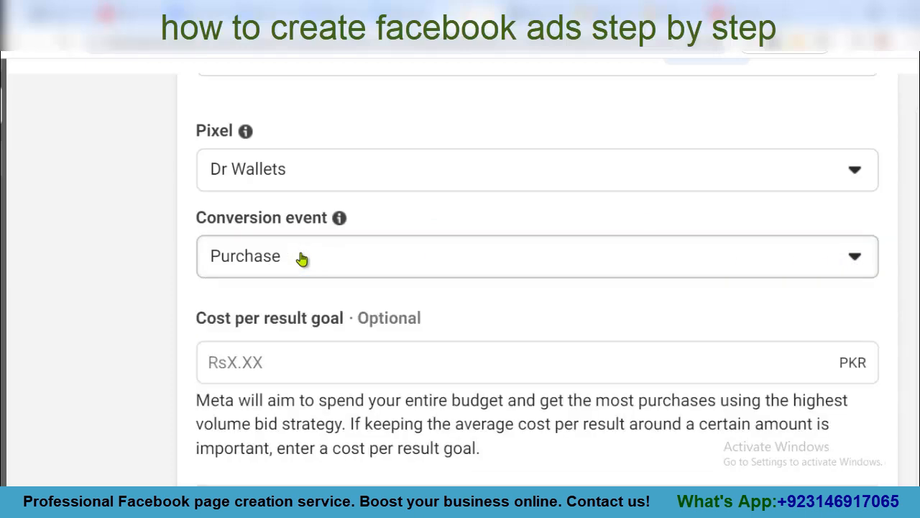
scroll(302, 259, "down", 2)
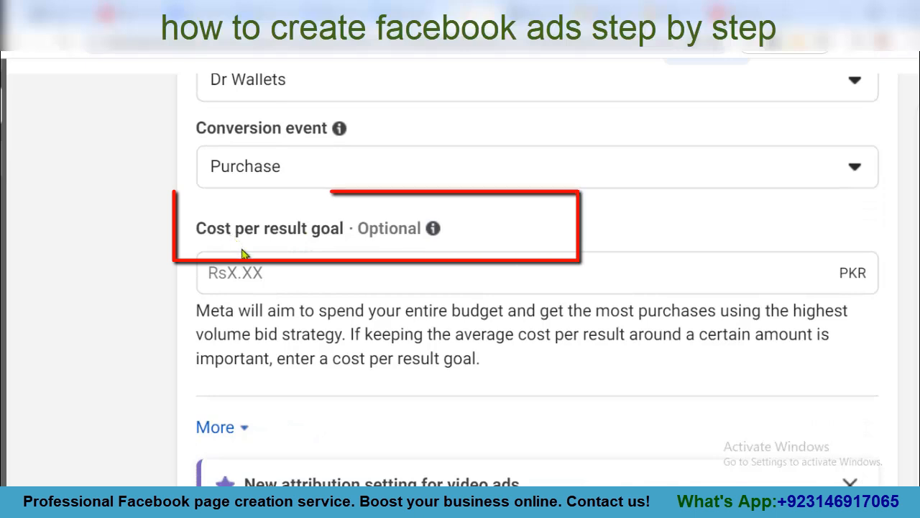
left_click(233, 281)
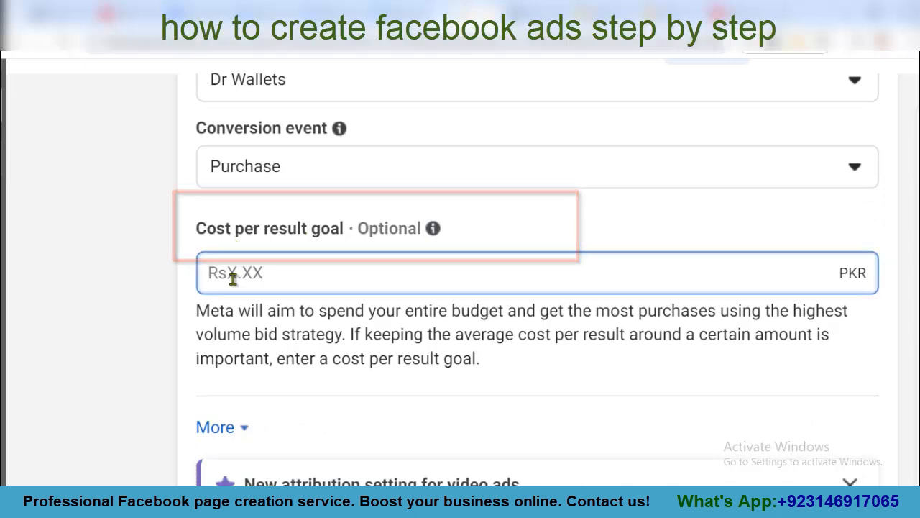
- Enter 5 PKR as the cost per result goal, then clear the field again
type("5")
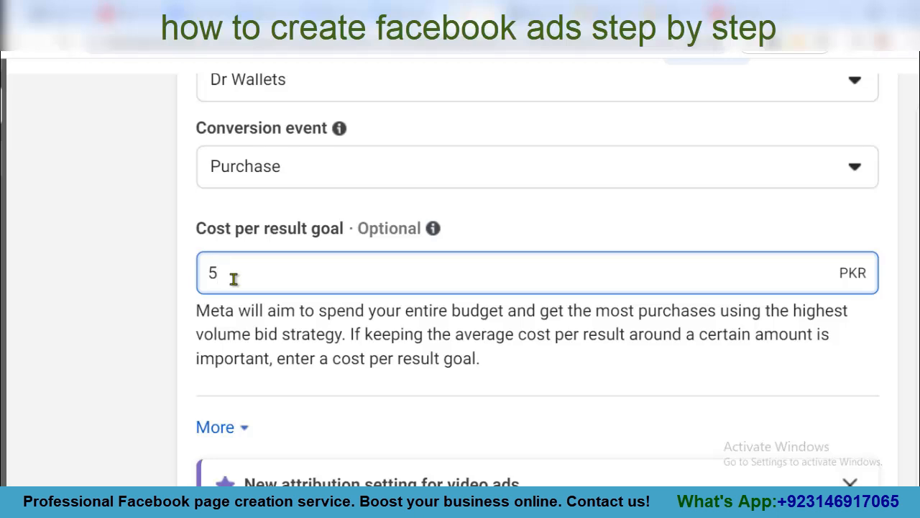
key("BackSpace")
- Review the video ads attribution notice and the Dynamic creative option above the ad set's budget settings
scroll(352, 279, "down", 3)
scroll(350, 280, "down", 8)
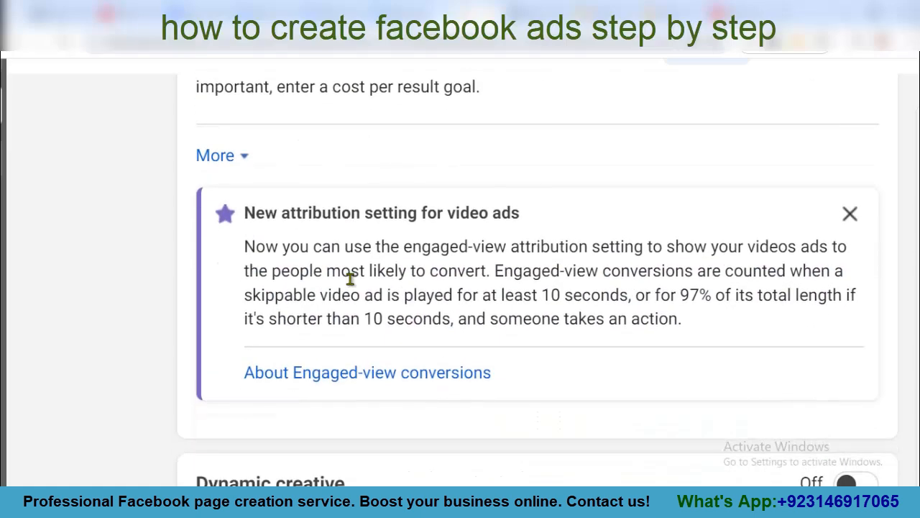
scroll(352, 283, "down", 1)
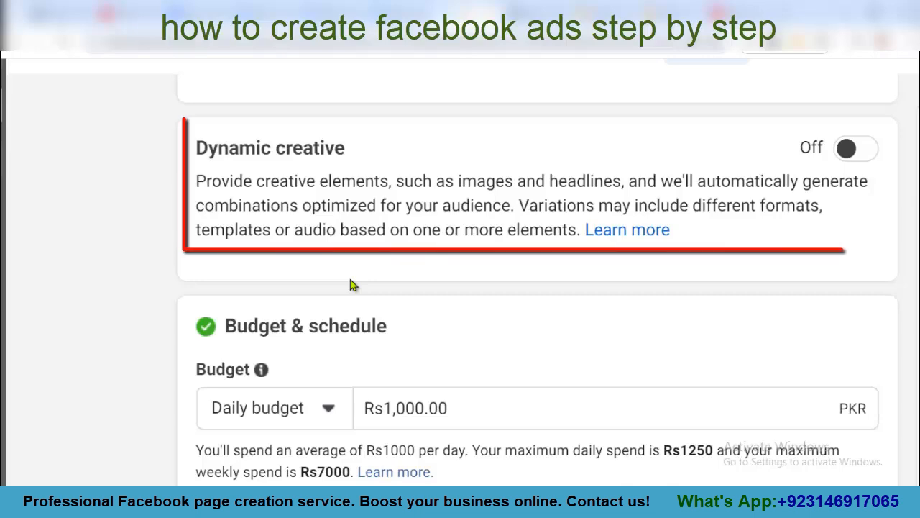
scroll(352, 285, "down", 1)
scroll(352, 285, "down", 3)
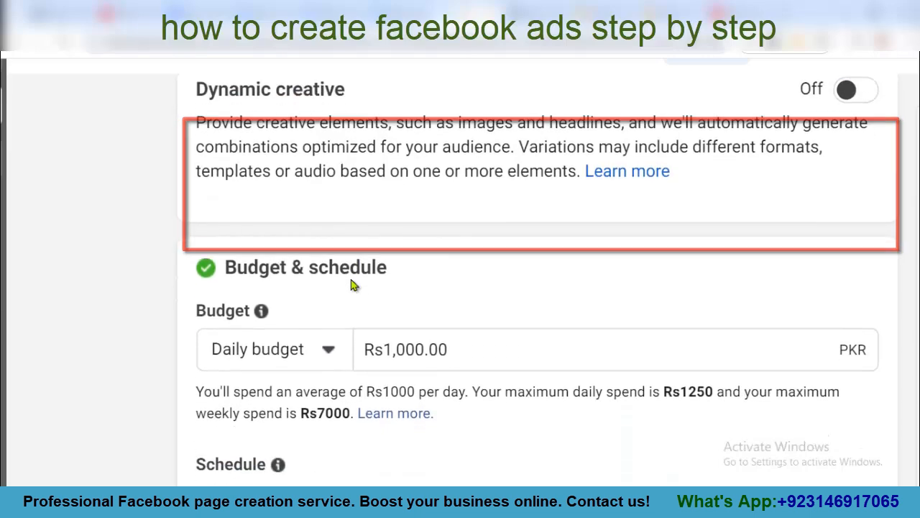
scroll(431, 230, "up", 4)
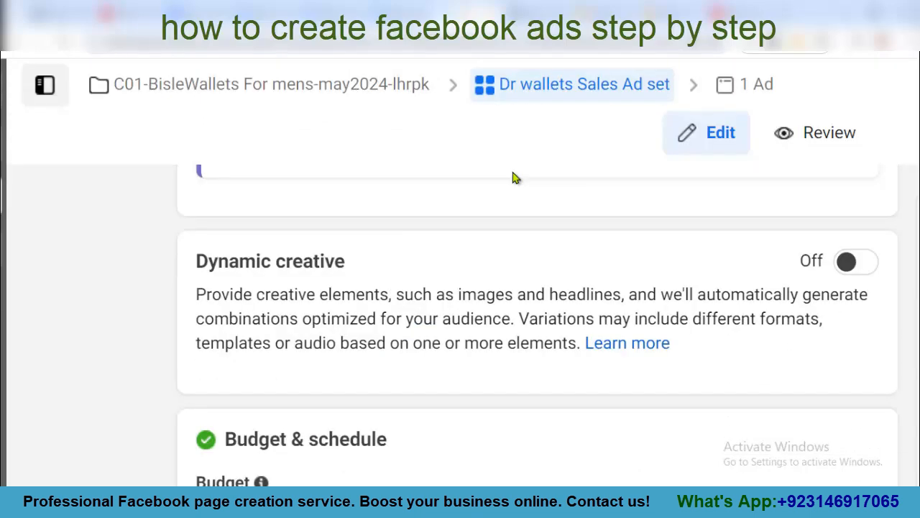
scroll(514, 178, "down", 3)
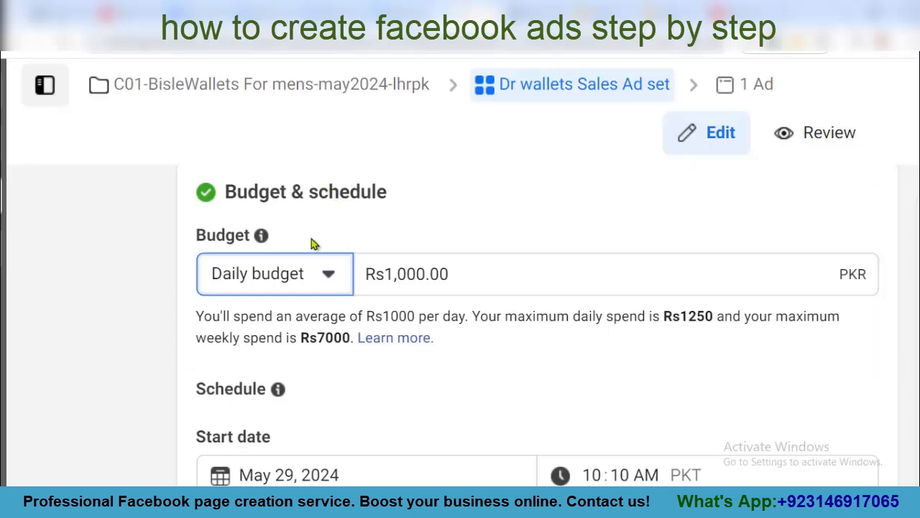
- Try Lifetime budget as the budget type, return to Daily budget, and check the daily amount field
left_click(328, 279)
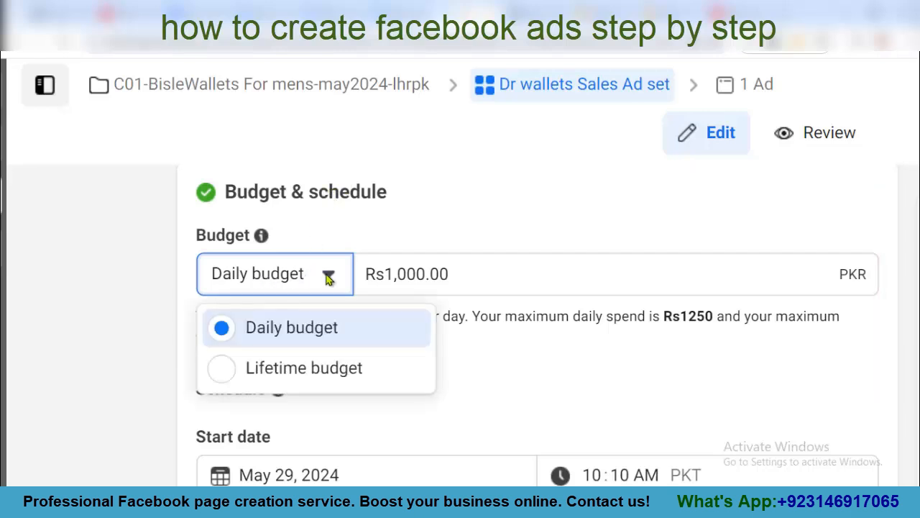
left_click(221, 372)
left_click(352, 289)
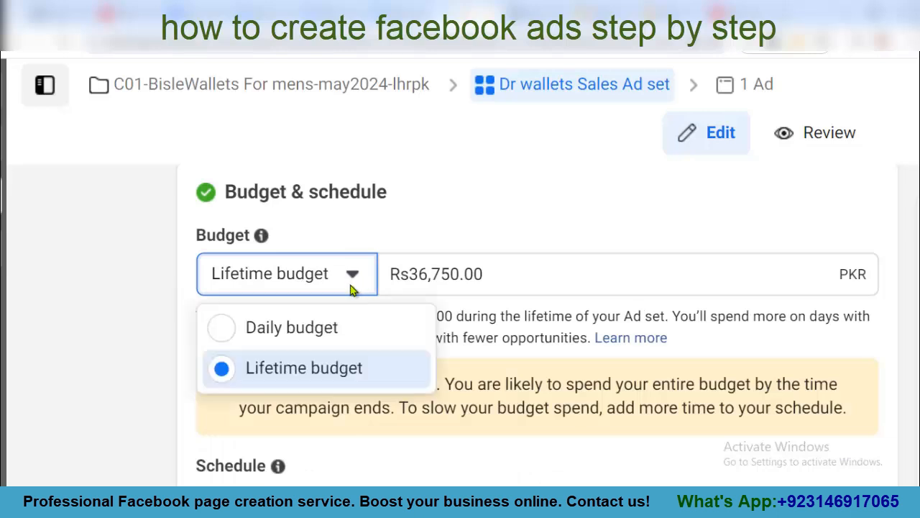
left_click(228, 332)
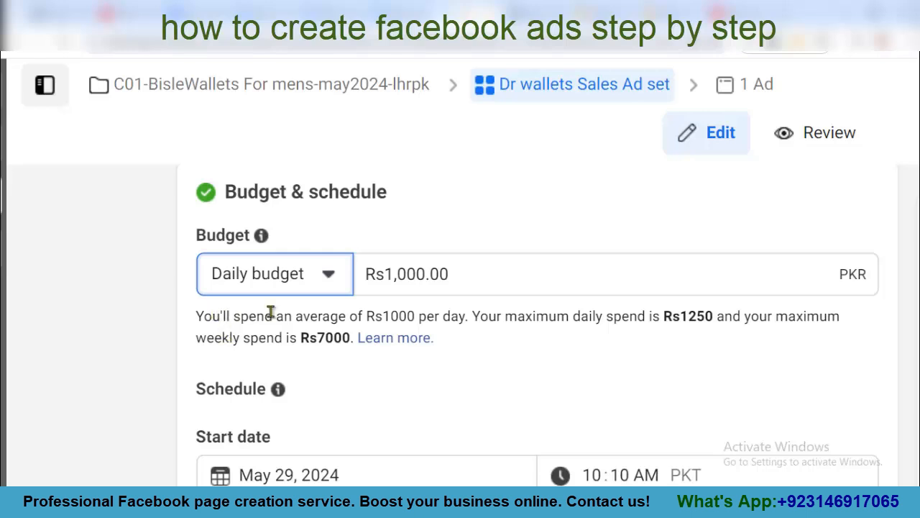
left_click(389, 275)
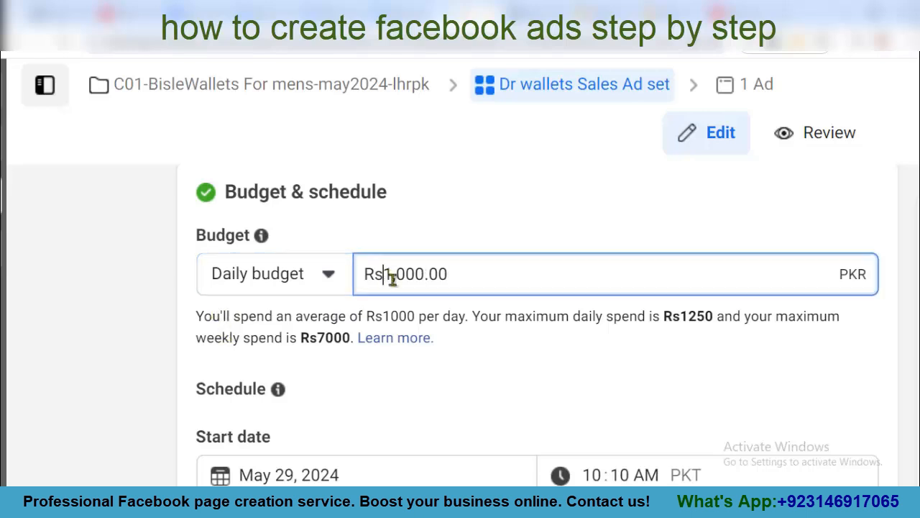
left_click(465, 279)
- Set the ad set's start time on May 29, 2024 to 03:10 PM
scroll(451, 281, "down", 3)
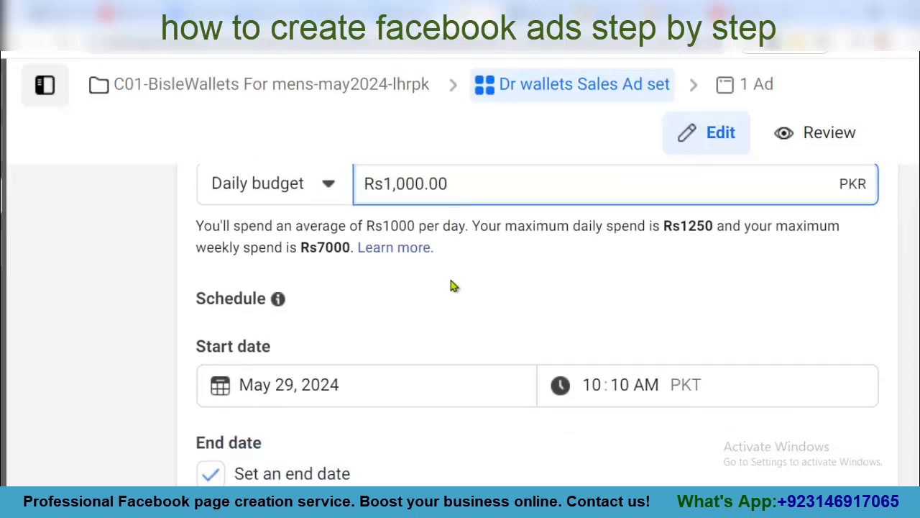
scroll(451, 286, "up", 2)
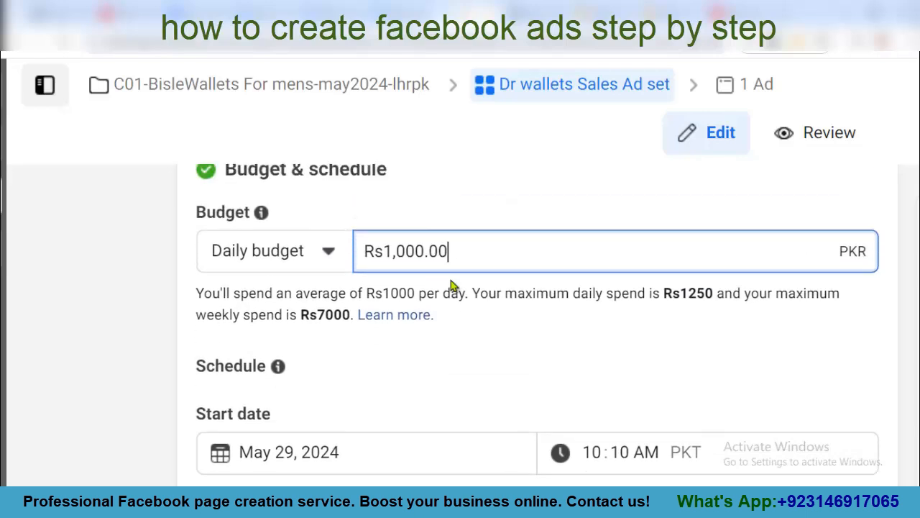
scroll(451, 286, "down", 1)
scroll(451, 280, "down", 1)
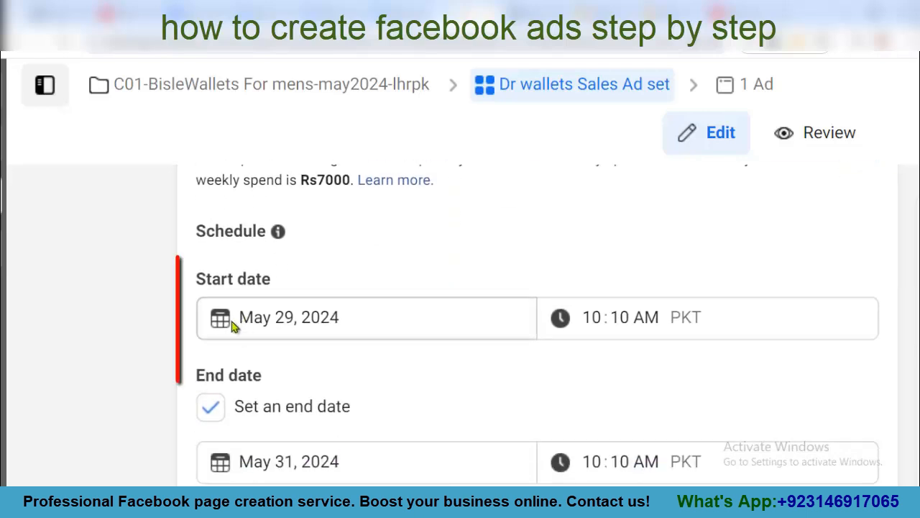
scroll(235, 329, "down", 1)
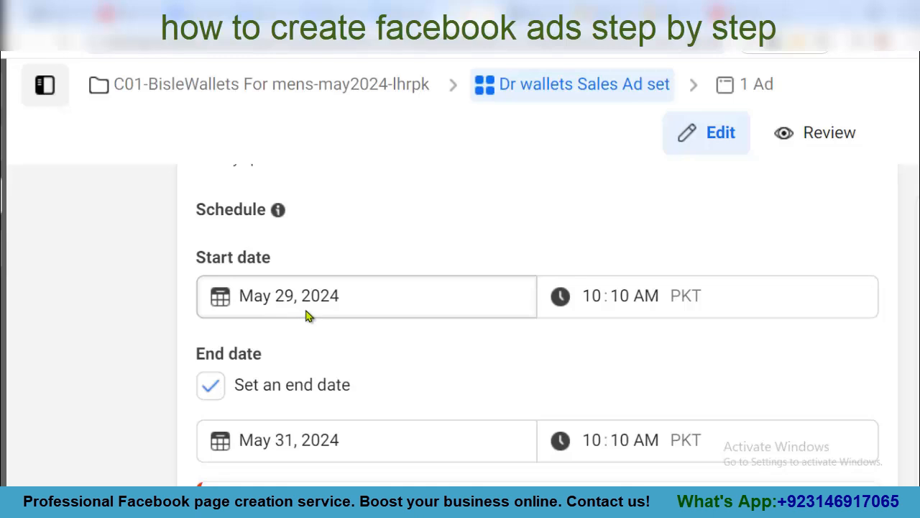
left_click(611, 301)
left_click(563, 299)
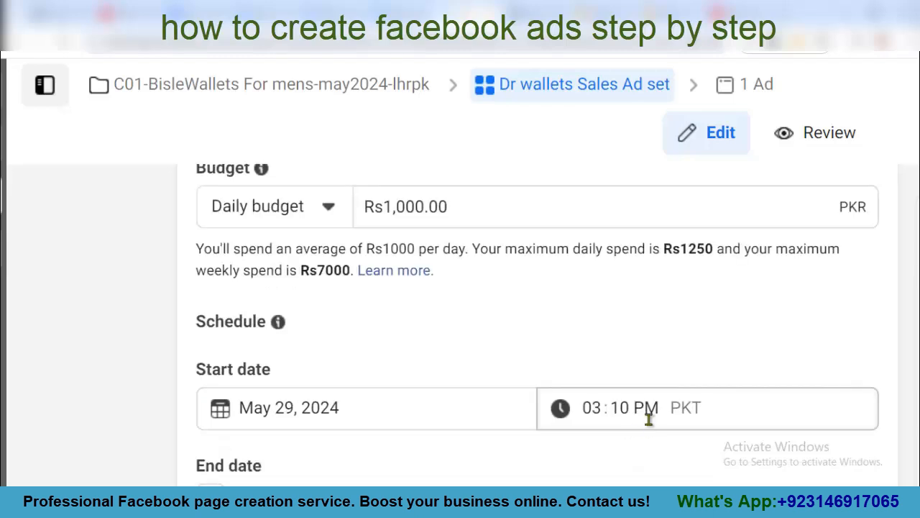
- Turn on the end date option in the ad set's schedule
scroll(647, 419, "down", 1)
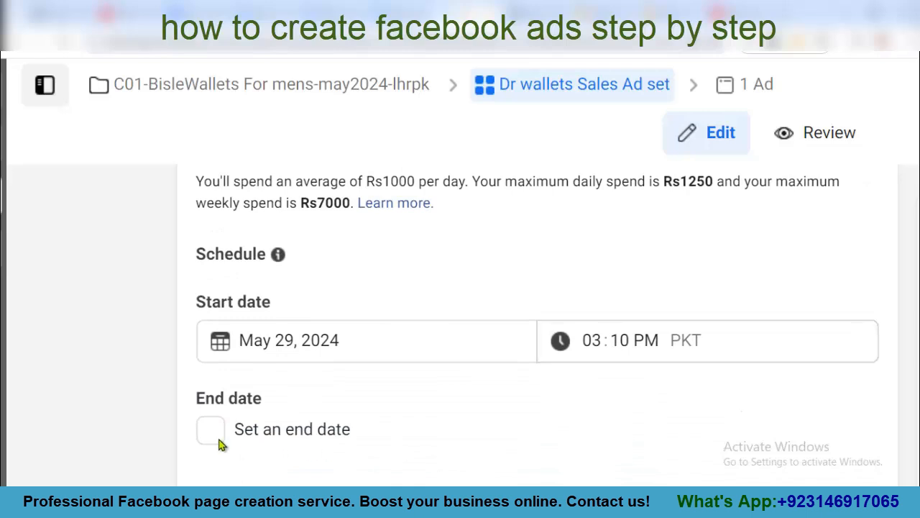
left_click(209, 438)
scroll(345, 424, "down", 1)
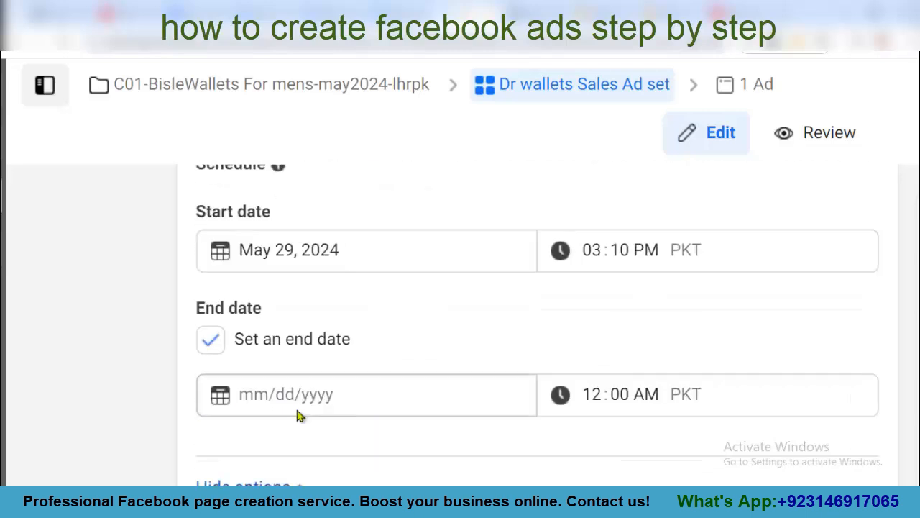
- Set the ad set's end date to May 31, 2024
left_click(268, 403)
scroll(341, 382, "down", 2)
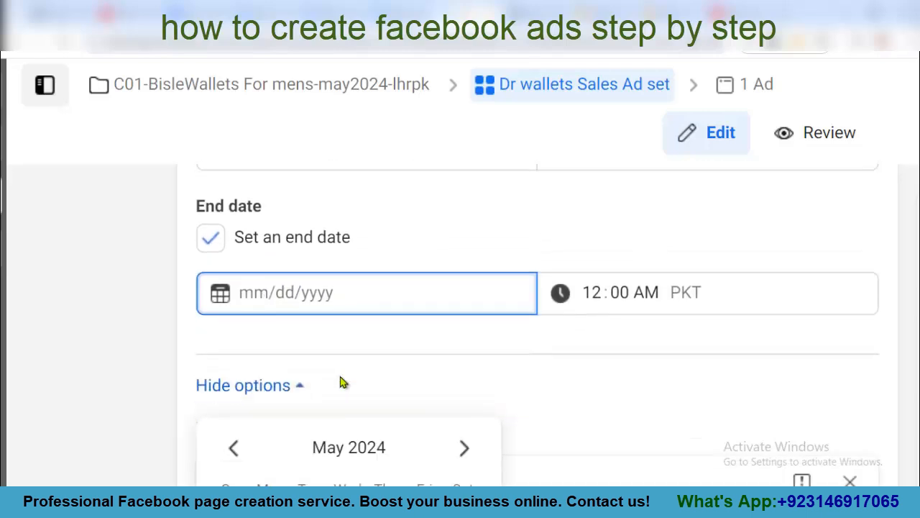
scroll(709, 344, "down", 1)
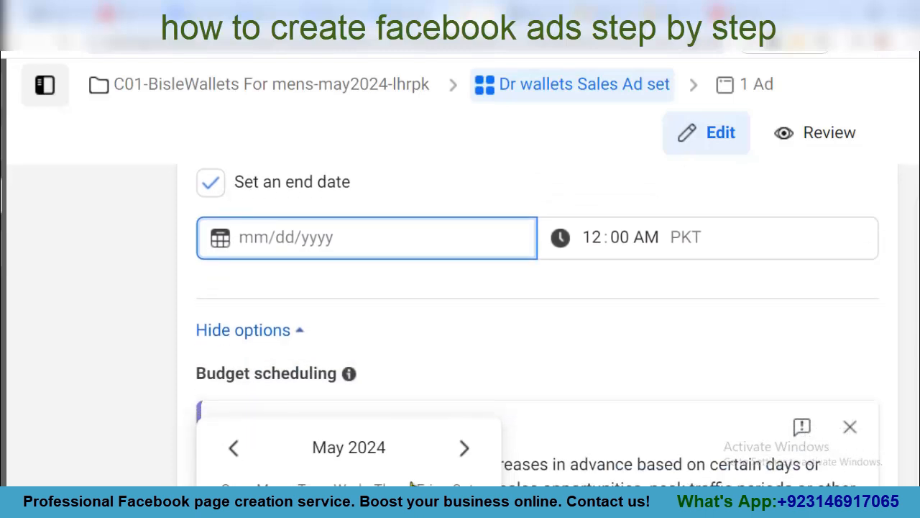
scroll(584, 432, "down", 2)
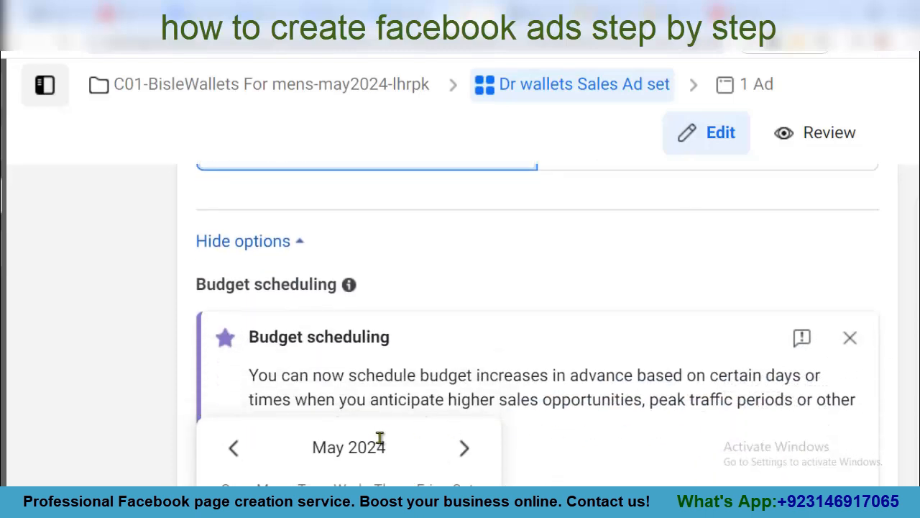
left_click(373, 369)
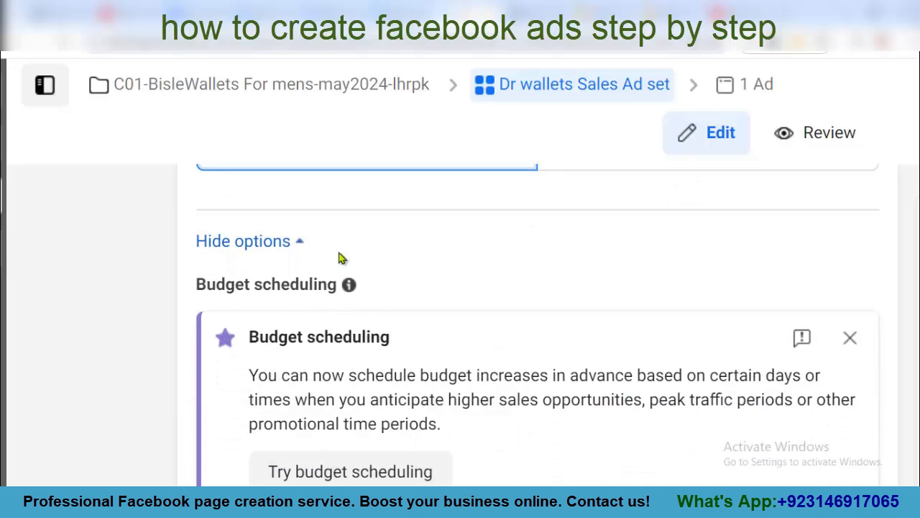
scroll(308, 269, "up", 2)
left_click(306, 265)
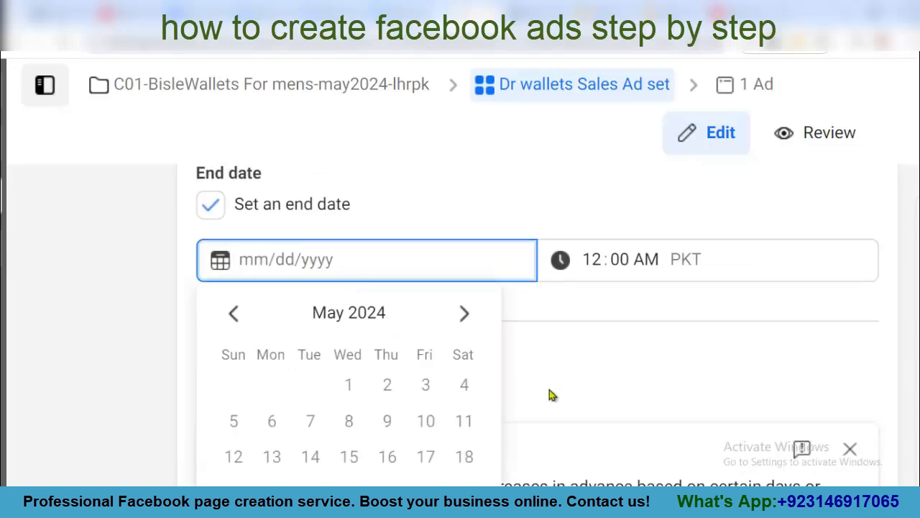
scroll(548, 392, "down", 2)
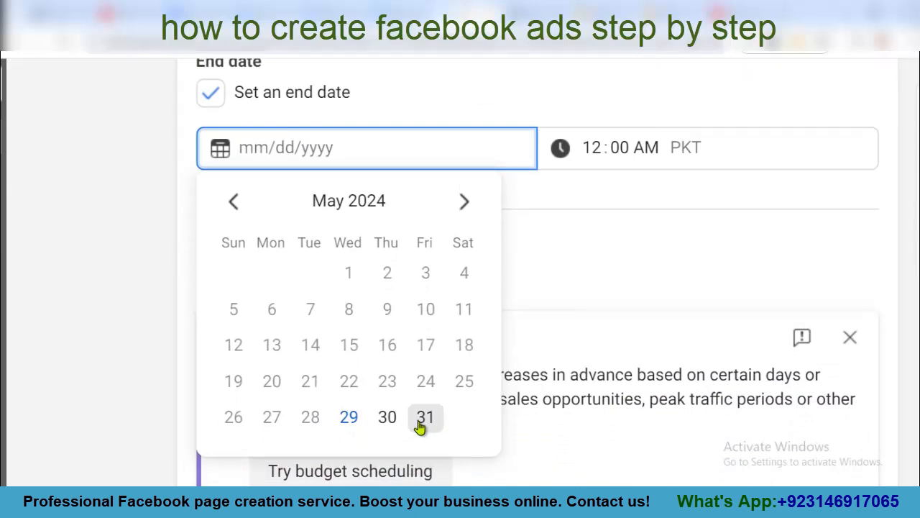
left_click(423, 425)
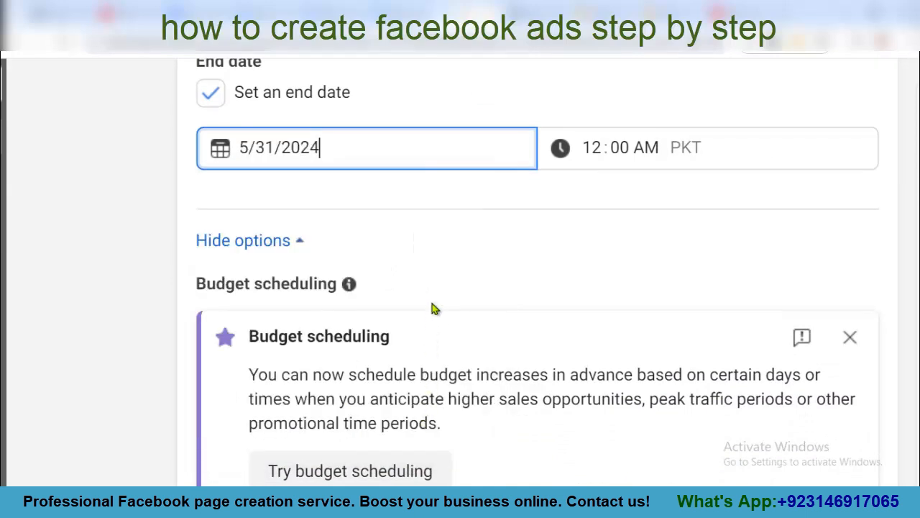
left_click(433, 242)
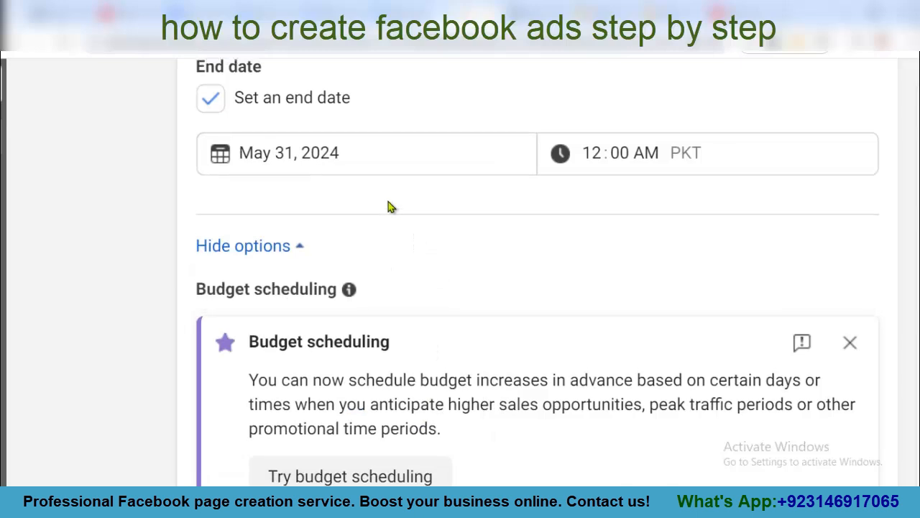
- Expand the additional audience controls and edit the ad set's location to target Pakistan
scroll(394, 259, "up", 2)
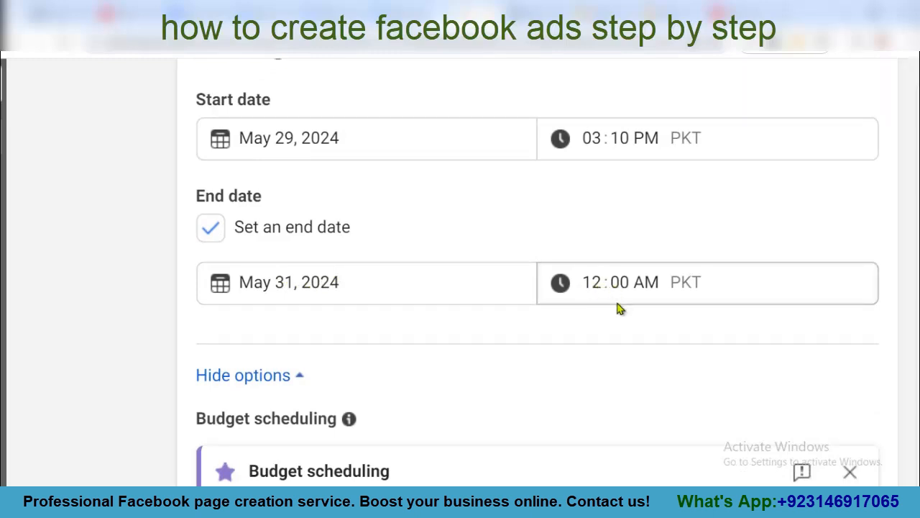
scroll(618, 308, "down", 1)
scroll(761, 378, "up", 5)
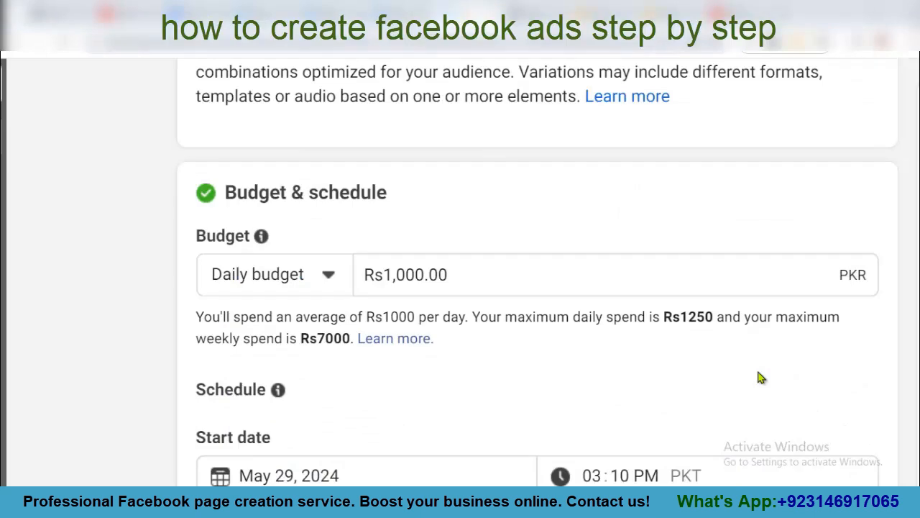
scroll(761, 377, "down", 10)
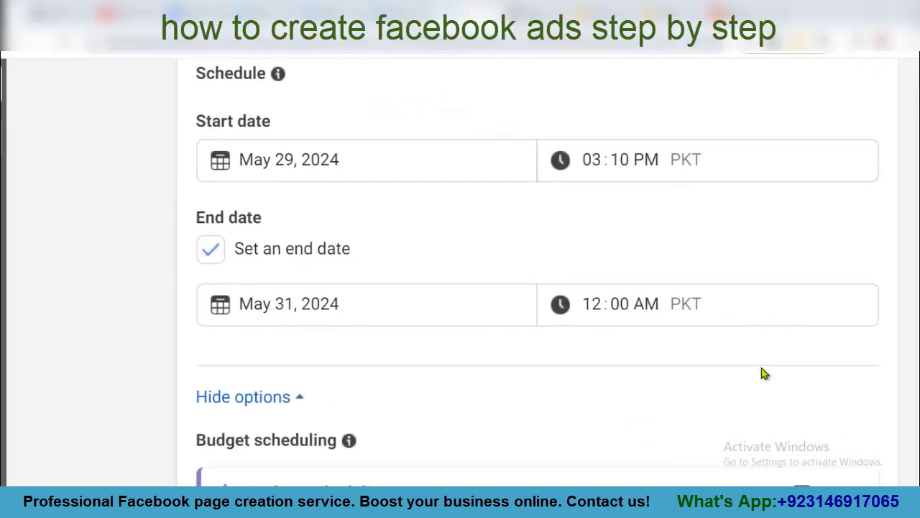
scroll(764, 374, "down", 5)
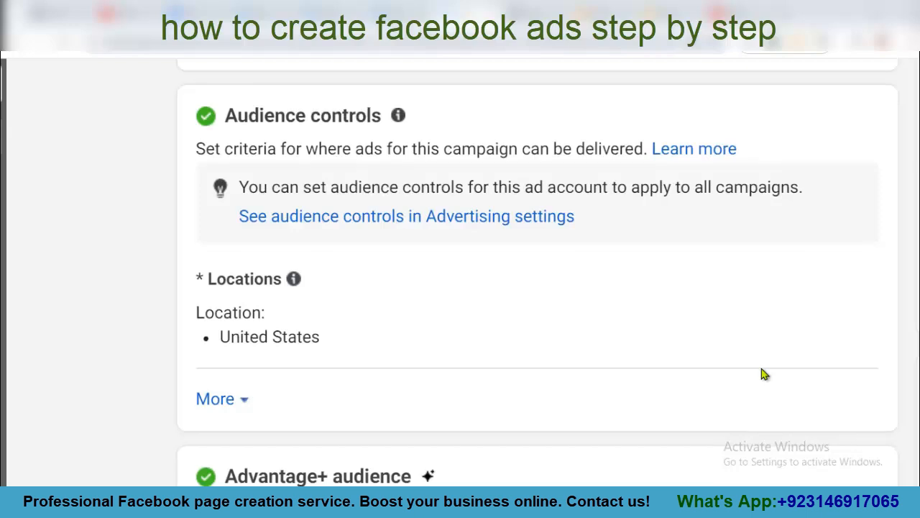
scroll(764, 374, "down", 1)
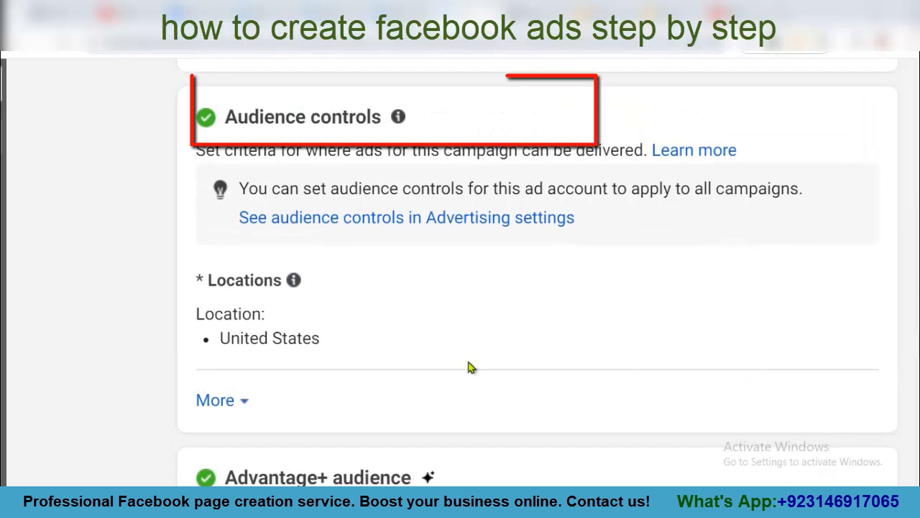
left_click(244, 405)
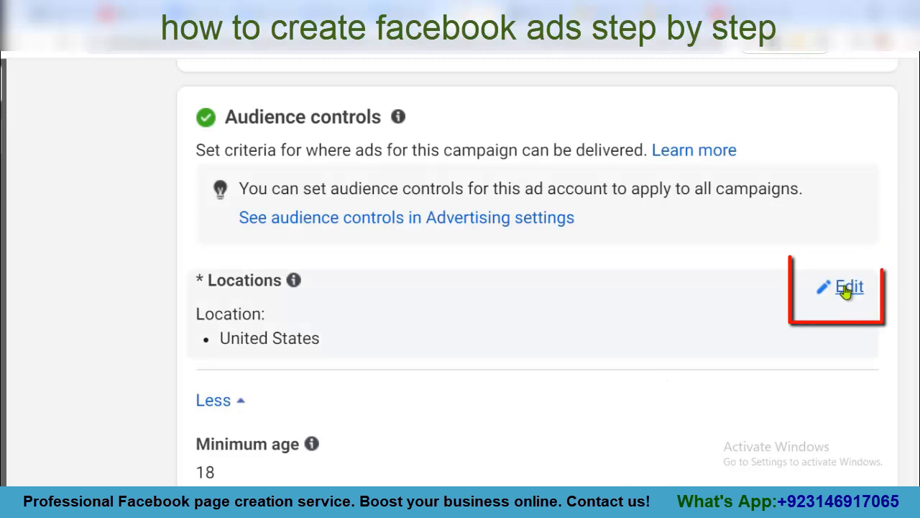
left_click(848, 288)
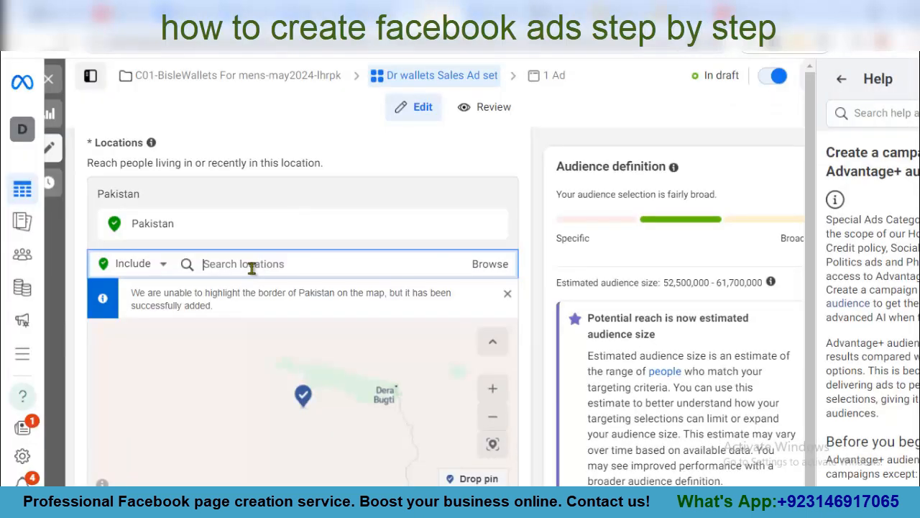
- Search the locations for "gujr" and include Gujranwala, Punjab, Pakistan as the audience location
key("ctrl+plus")
key("ctrl+plus")
key("ctrl+plus")
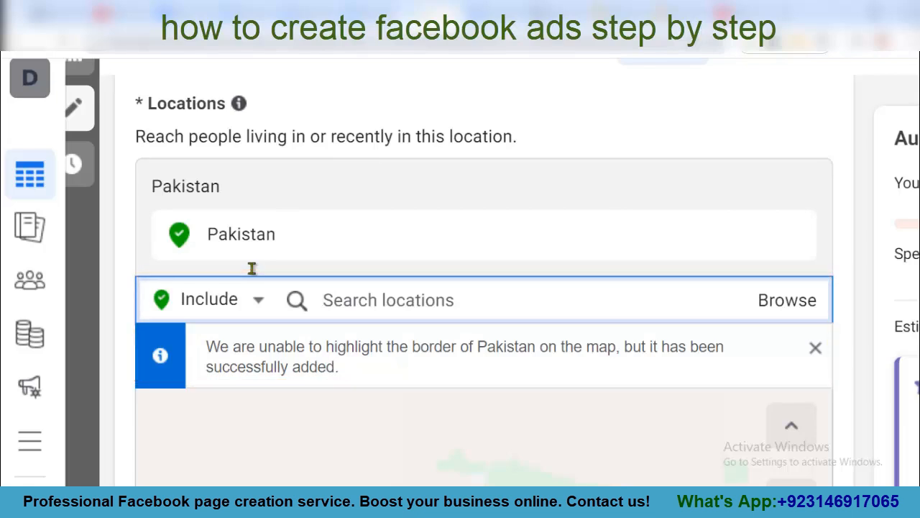
type("gujr")
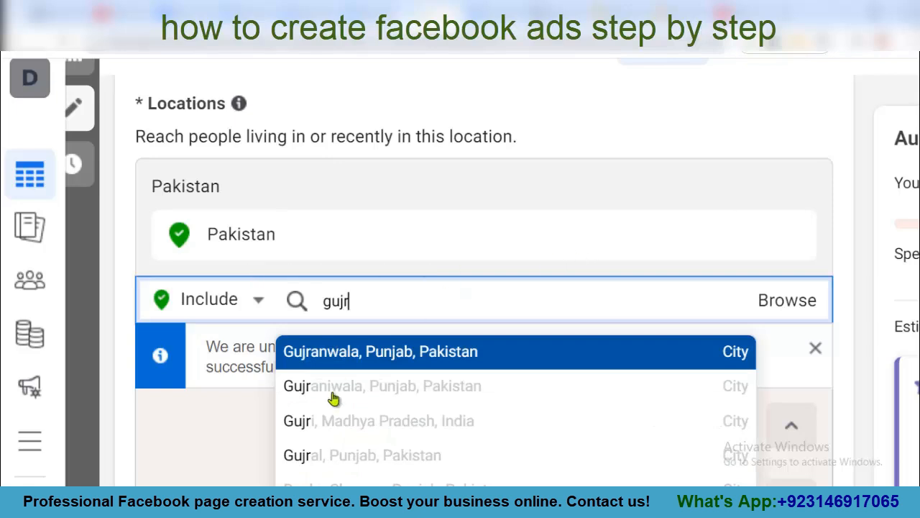
left_click(375, 352)
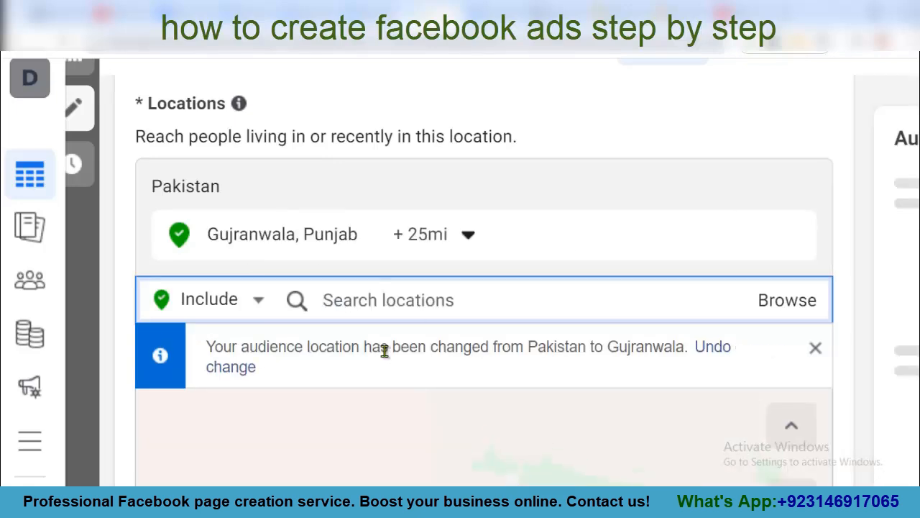
- Set the targeting radius around Gujranwala to 26 miles
scroll(456, 335, "down", 1)
scroll(455, 335, "down", 1)
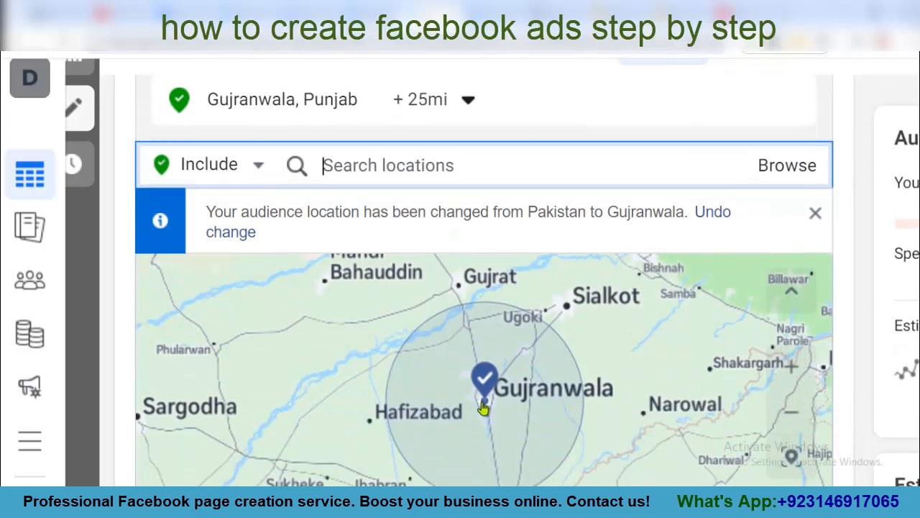
scroll(490, 381, "down", 1)
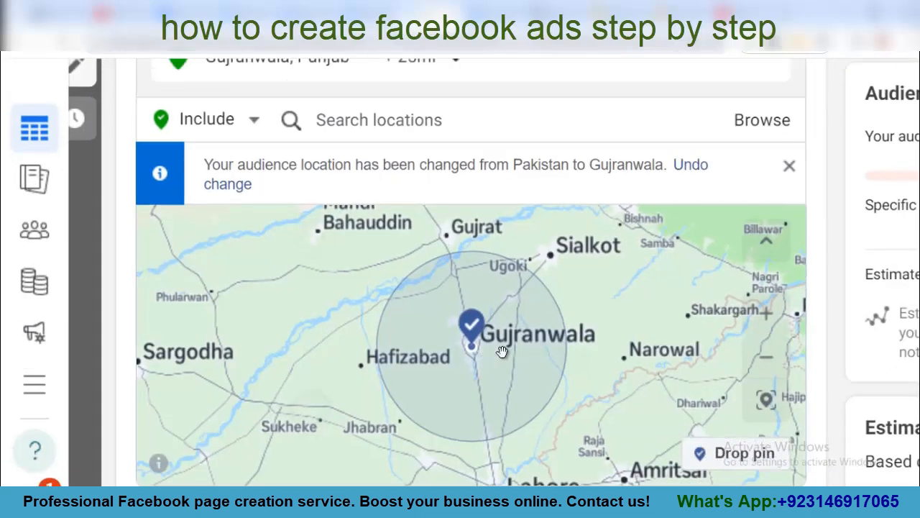
scroll(470, 341, "down", 3)
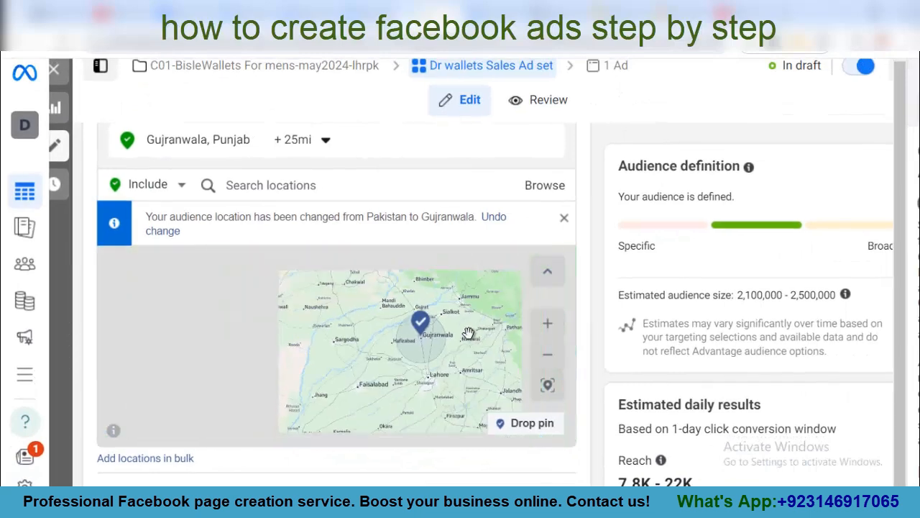
scroll(460, 338, "up", 2)
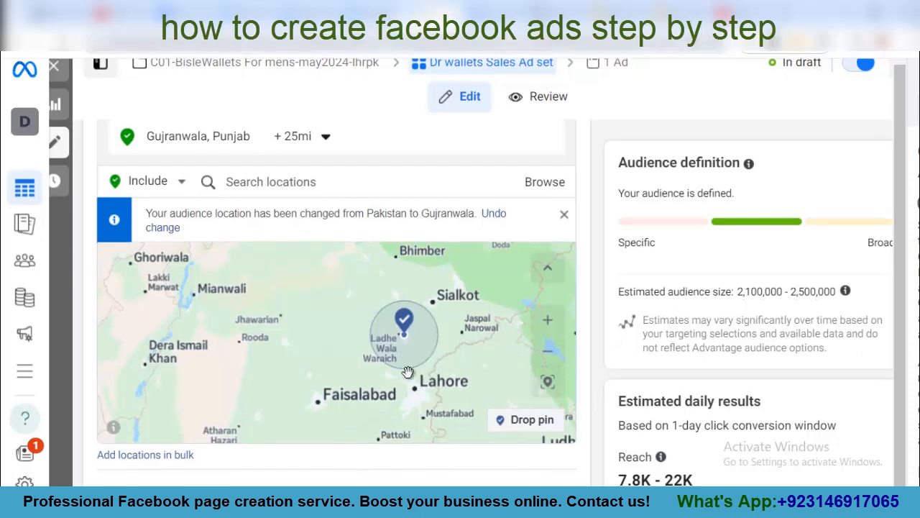
left_click(325, 141)
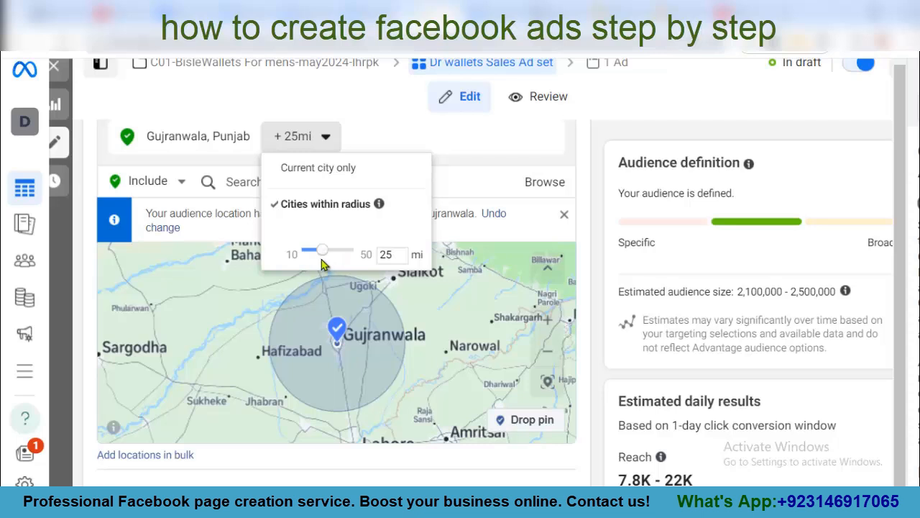
left_click_drag(337, 260, 329, 260)
left_click(368, 286)
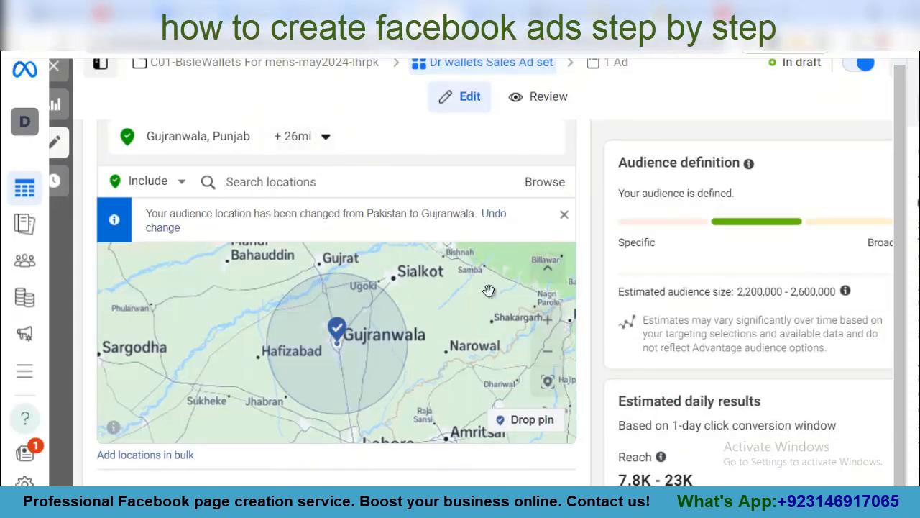
- Reduce the targeting radius around Gujranwala to 19 miles
left_click(325, 140)
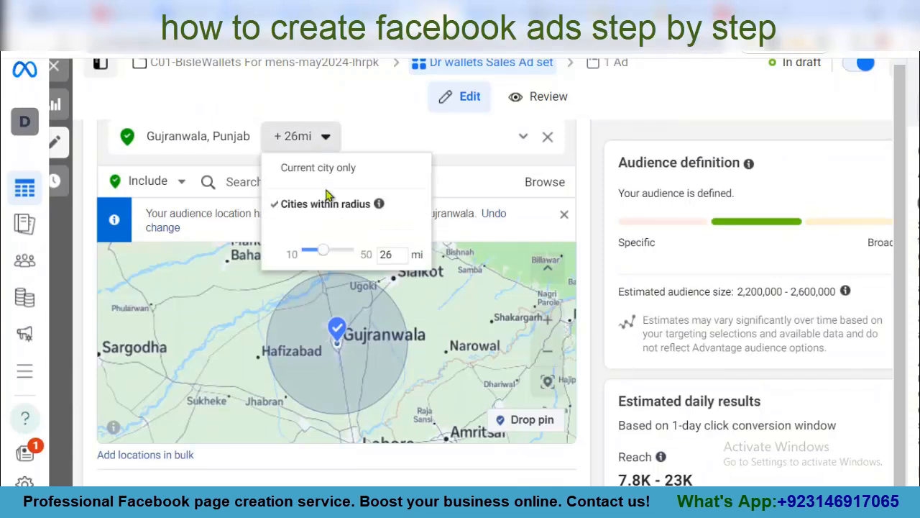
left_click_drag(321, 254, 317, 256)
left_click(323, 298)
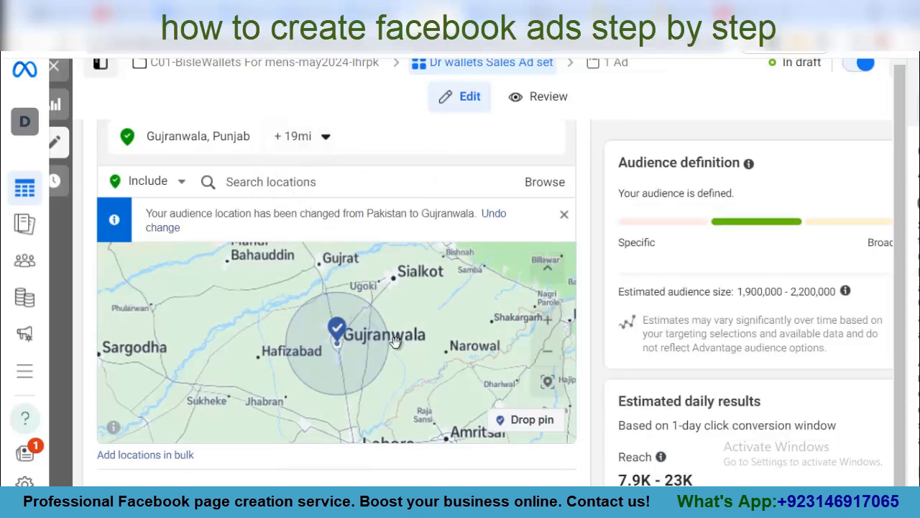
- Search the locations for "laho" and include Lahore, Punjab, Pakistan in the audience
left_click(264, 183)
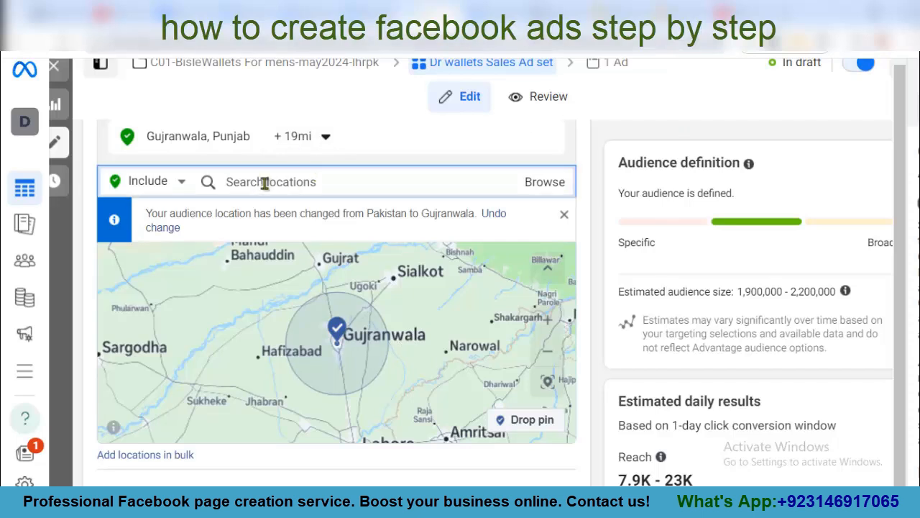
type("lah")
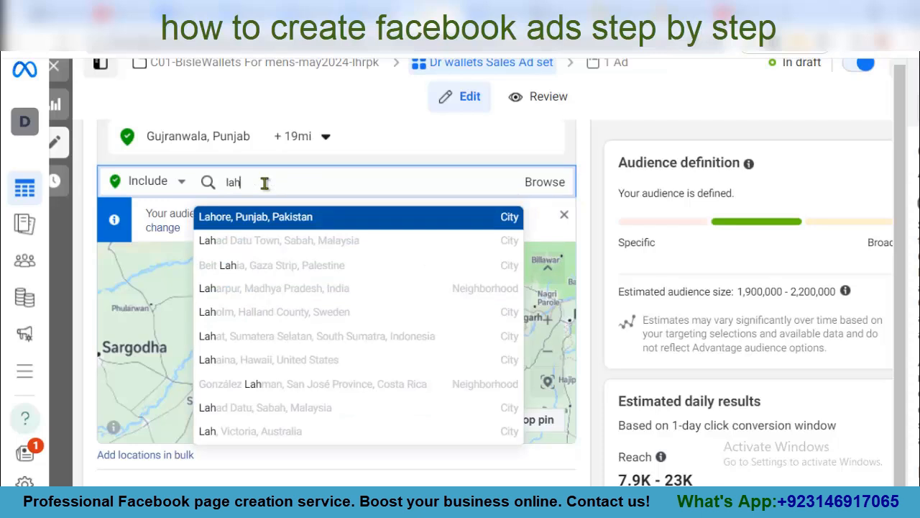
type("or")
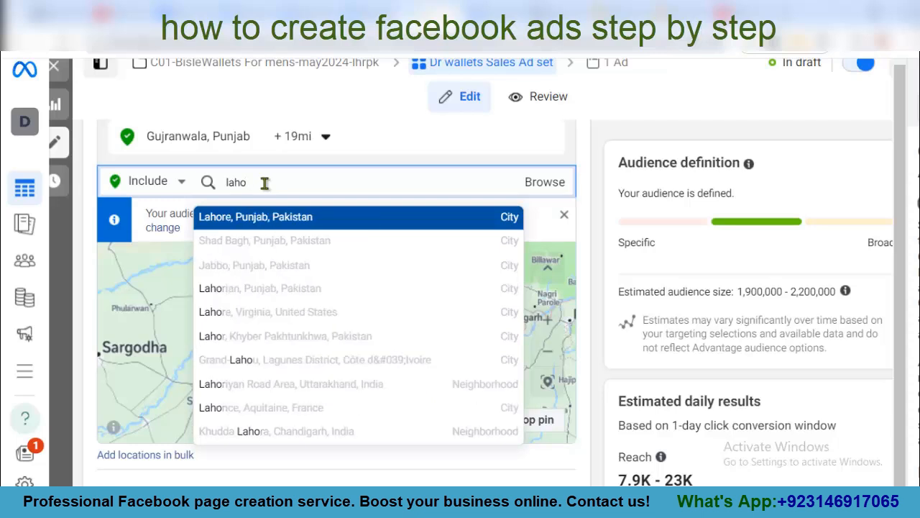
left_click(275, 218)
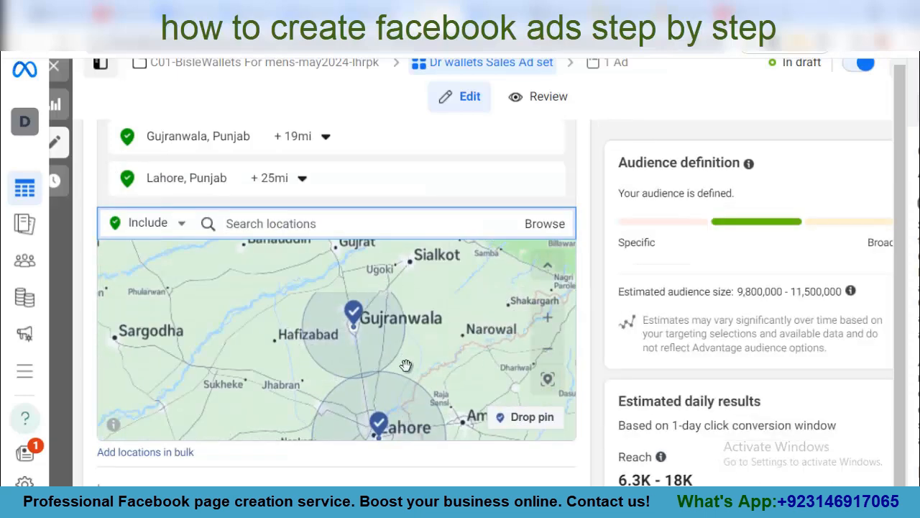
- Include Islamabad, Punjab and Faisalabad, Punjab as further audience locations
scroll(404, 371, "down", 1)
scroll(403, 374, "up", 2)
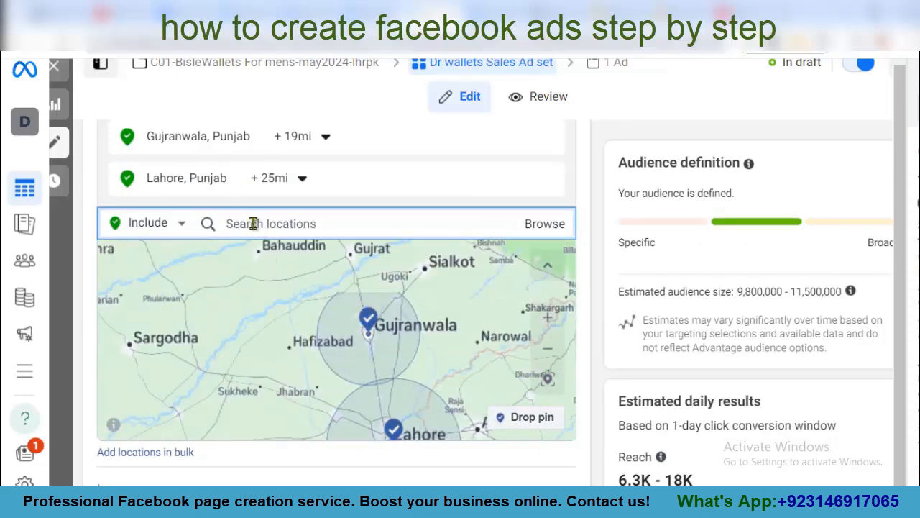
type("I")
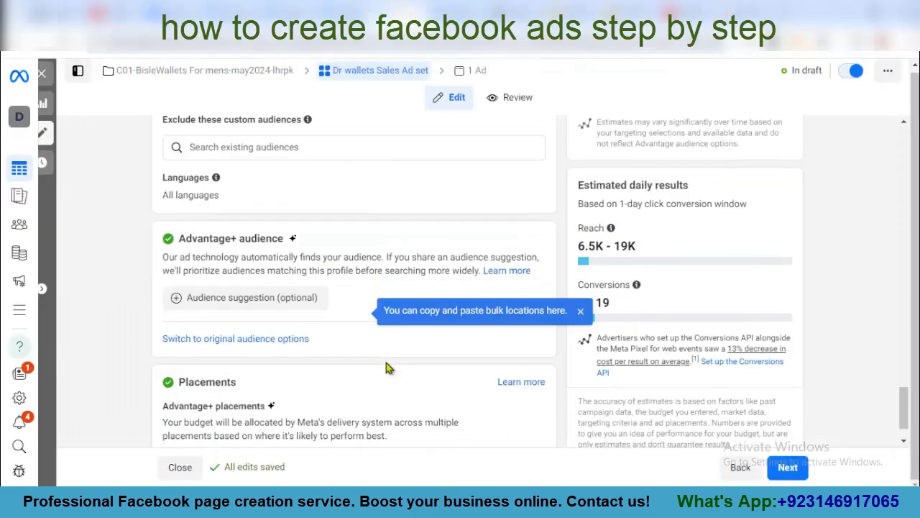
- Search the locations for "rawalpin" and include Rawalpindi, Punjab, Pakistan in the audience
scroll(384, 368, "down", 2)
scroll(384, 368, "up", 2)
scroll(384, 368, "up", 10)
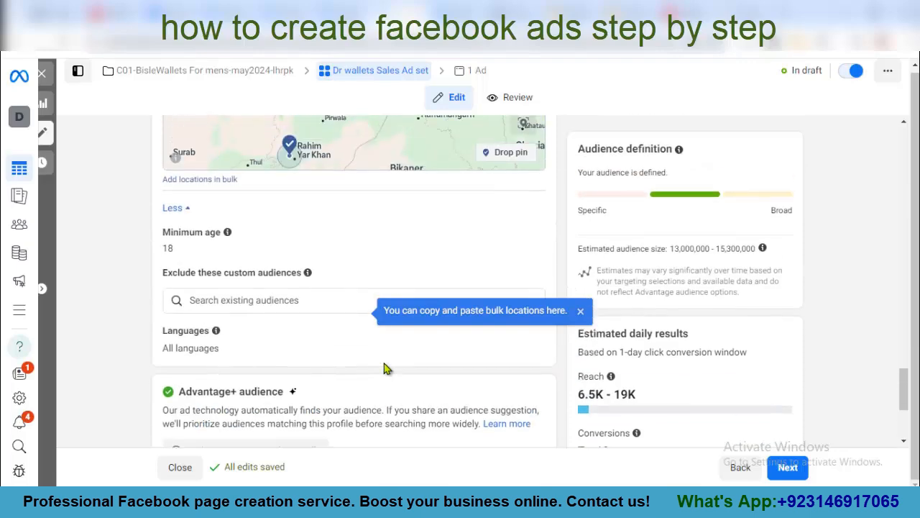
scroll(349, 334, "up", 2)
scroll(348, 335, "up", 2)
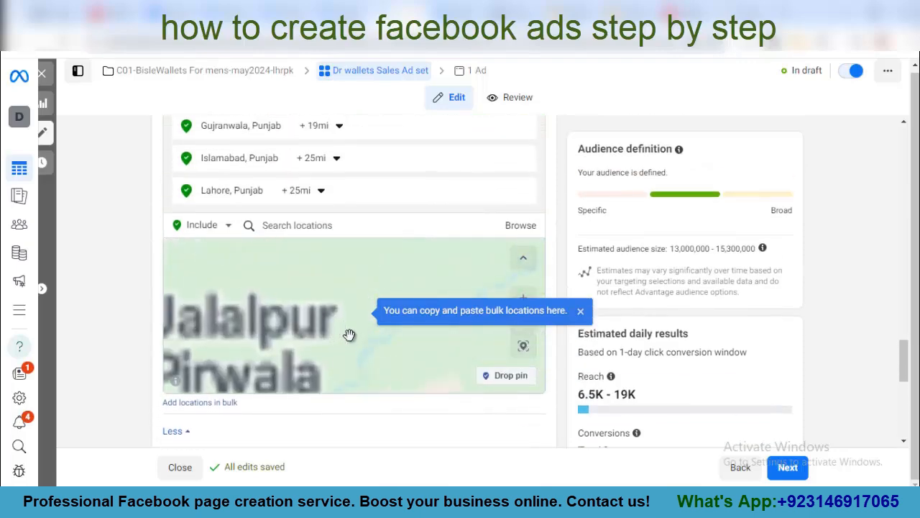
scroll(348, 334, "down", 4)
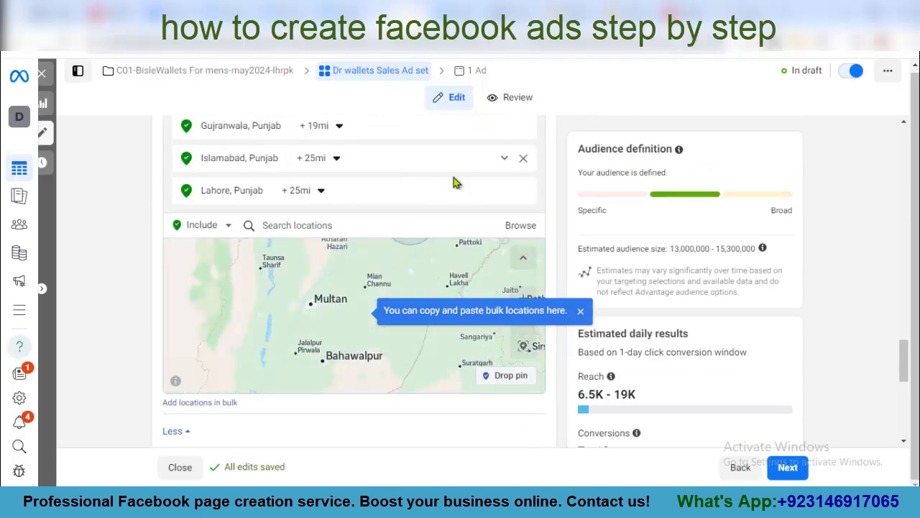
scroll(899, 360, "up", 2)
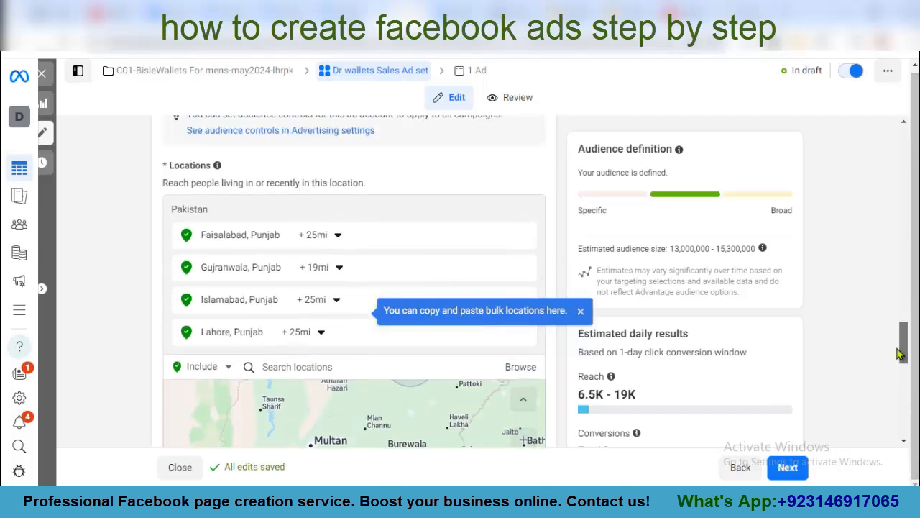
mouse_move(900, 354)
left_mouse_down()
mouse_move(899, 320)
mouse_move(900, 365)
left_mouse_up()
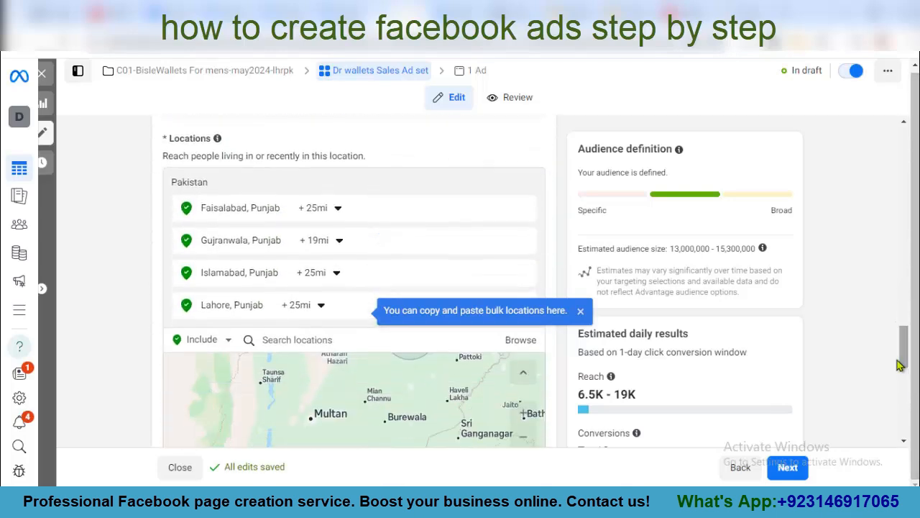
left_click(296, 340)
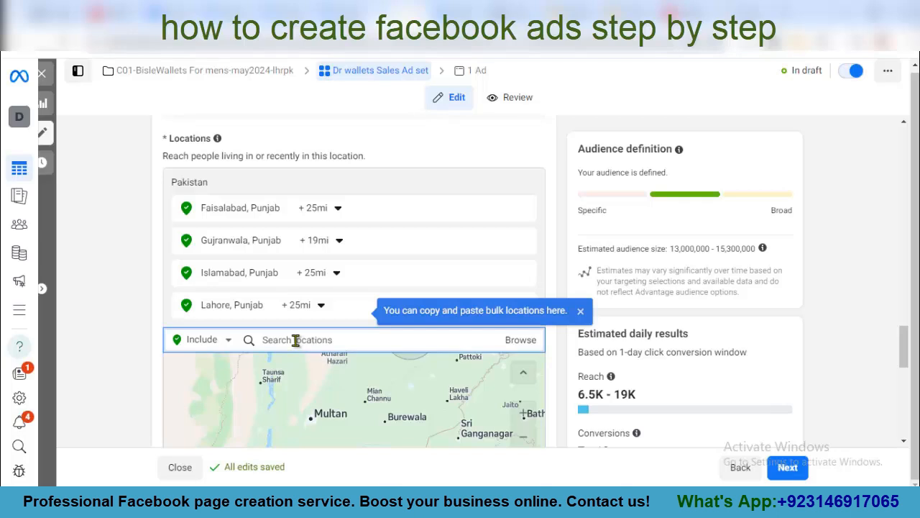
type("rawalpin")
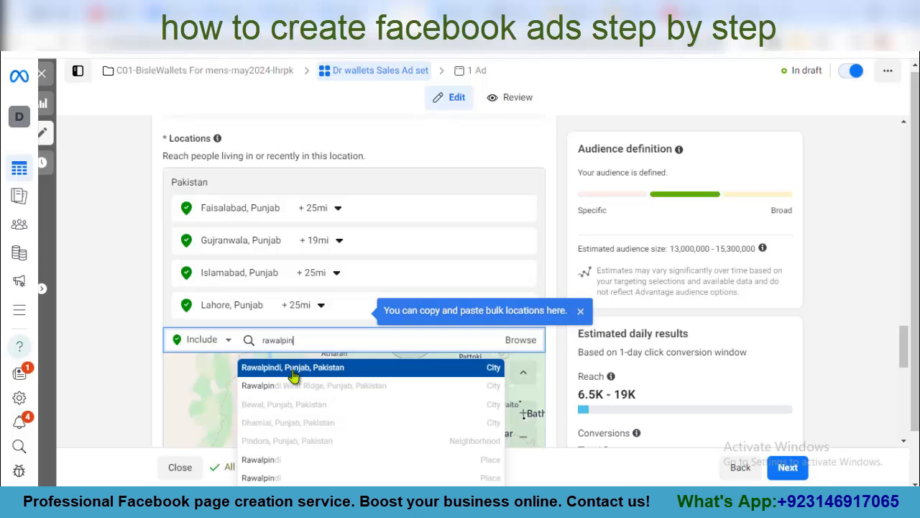
left_click(292, 369)
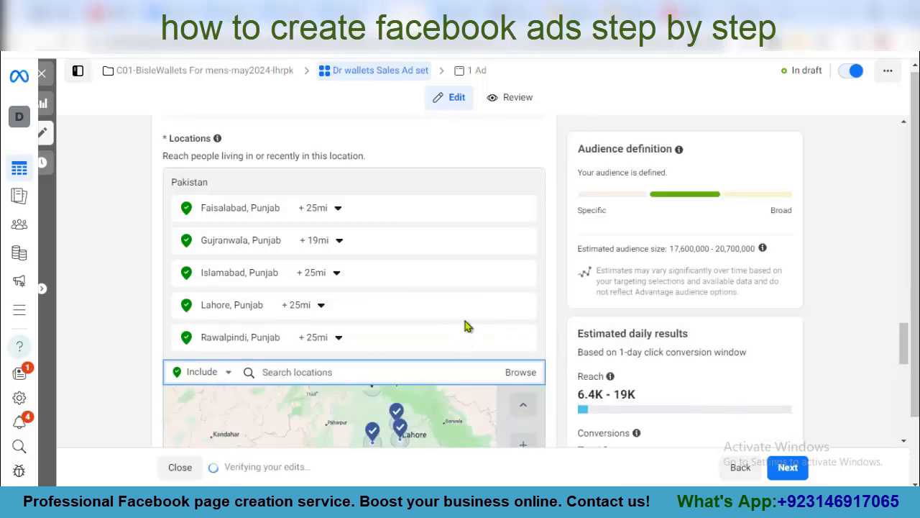
- Set the audience's minimum age to 20
scroll(296, 422, "down", 2)
scroll(379, 395, "down", 3)
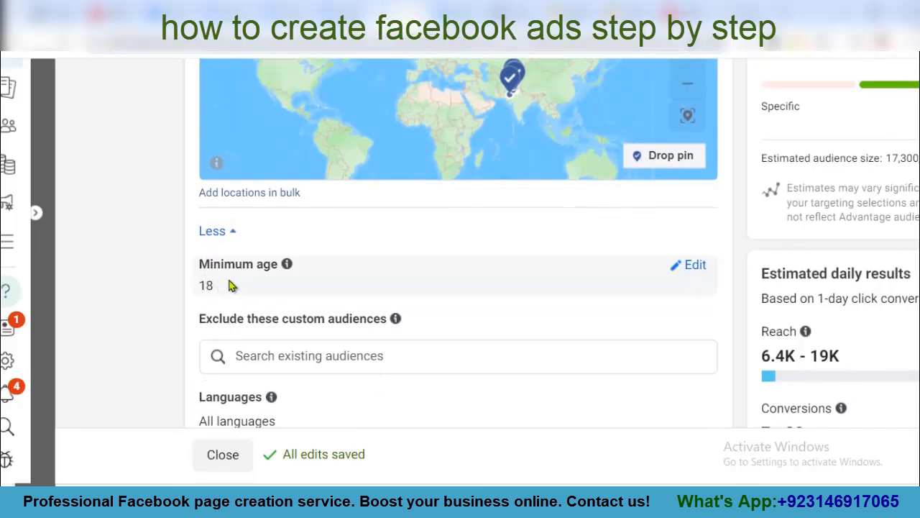
left_click(686, 267)
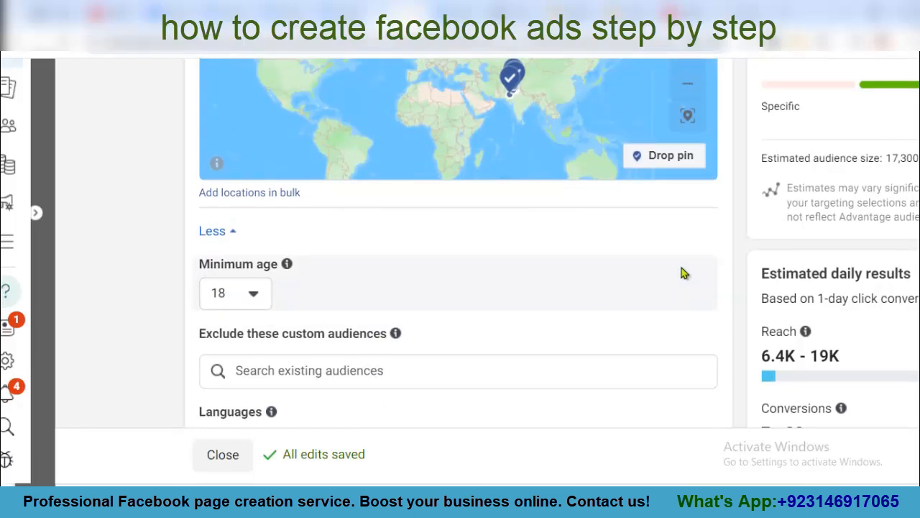
left_click(255, 298)
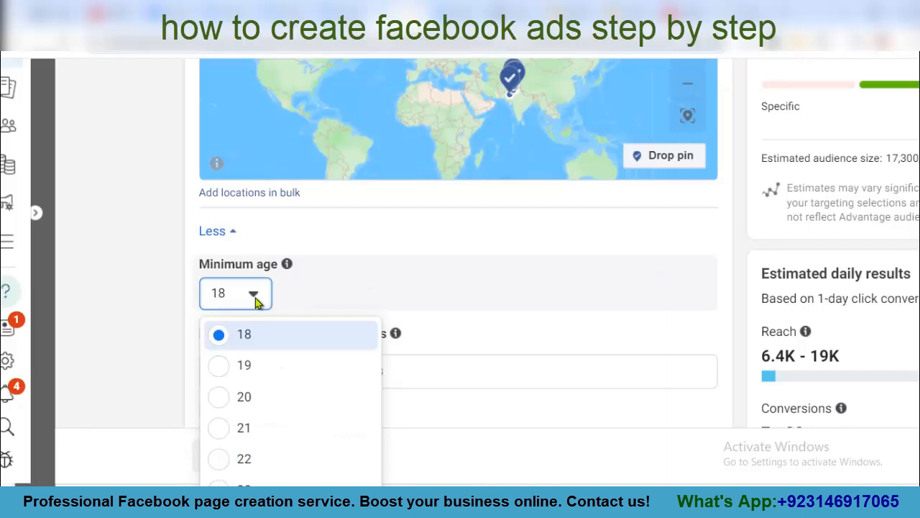
left_click(237, 397)
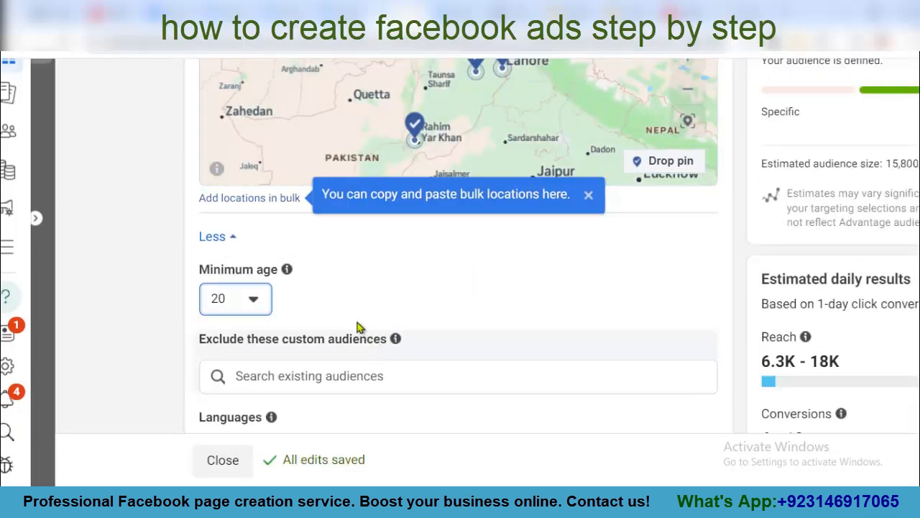
- Check which existing custom audiences are available to exclude and close the list without choosing one
scroll(342, 314, "up", 1)
scroll(341, 314, "down", 2)
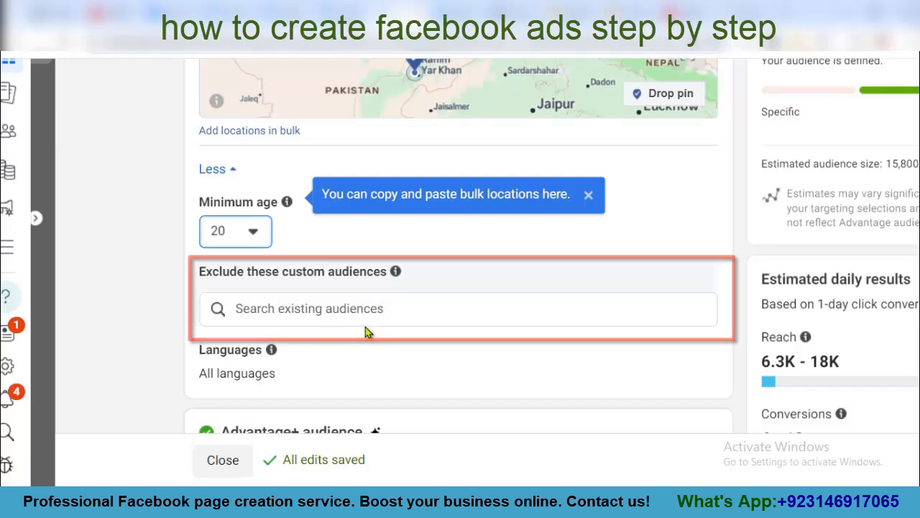
scroll(365, 328, "down", 1)
left_click(261, 272)
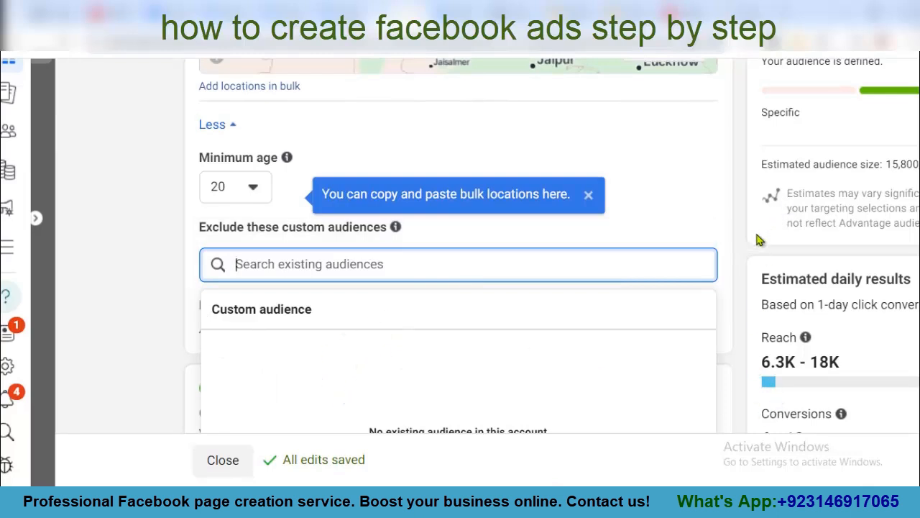
left_click(438, 197)
- Expand the optional audience suggestion for the Advantage+ audience to reach its age, gender and detailed targeting settings
scroll(438, 196, "down", 3)
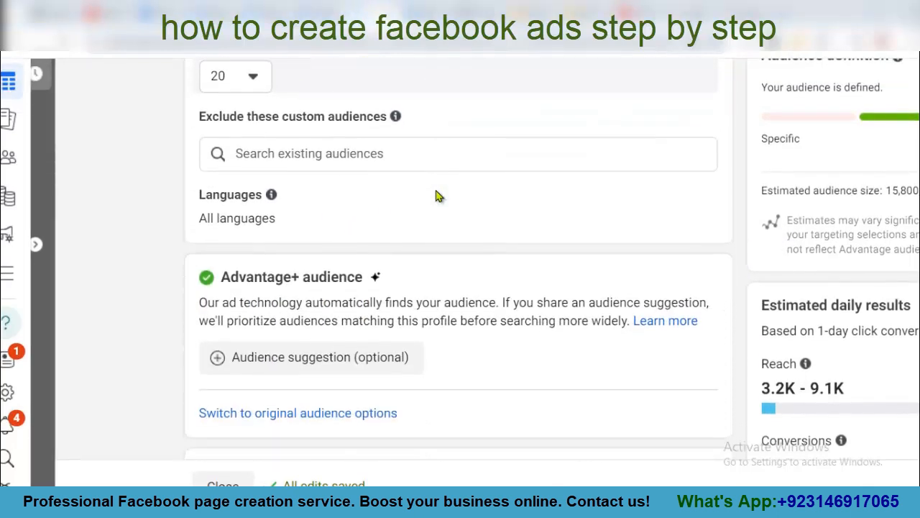
scroll(438, 196, "down", 1)
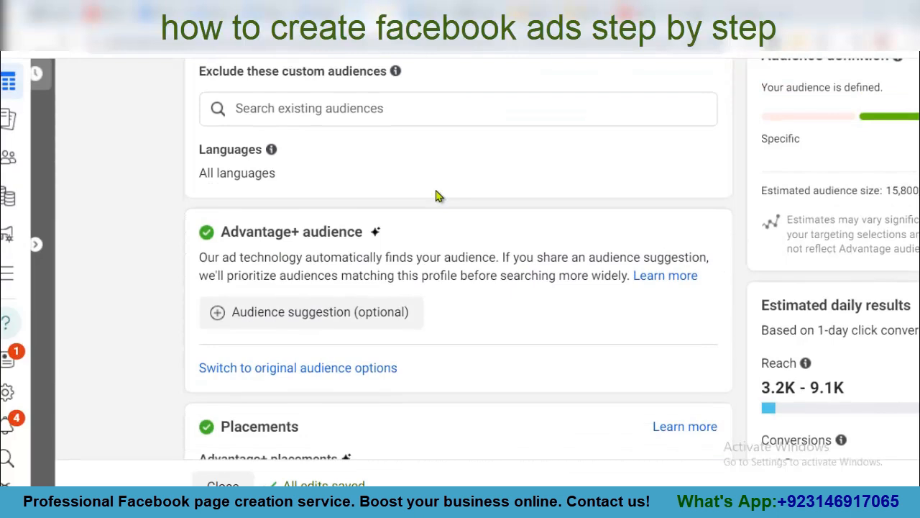
scroll(438, 196, "down", 2)
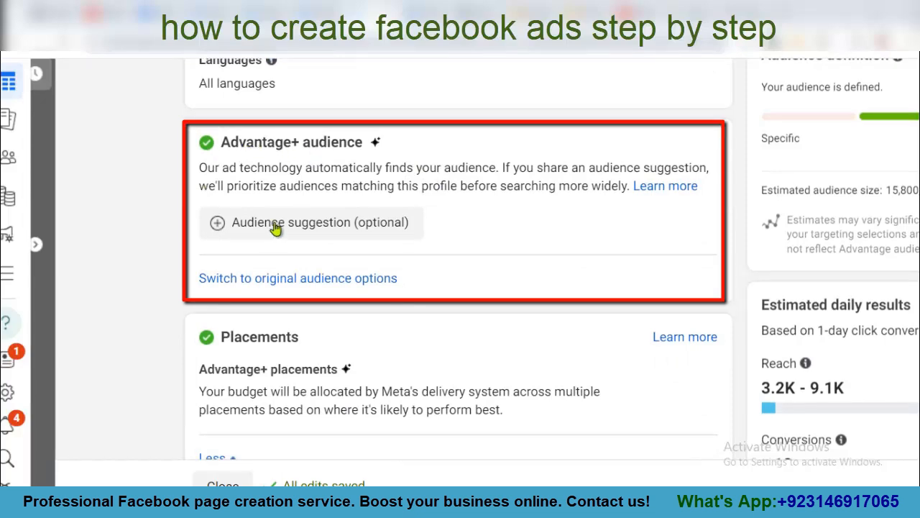
mouse_move(274, 238)
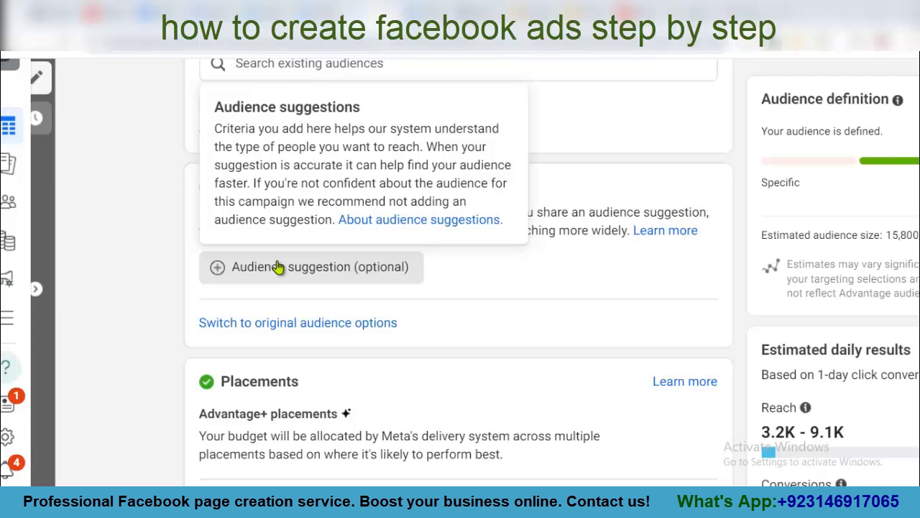
left_click(277, 267)
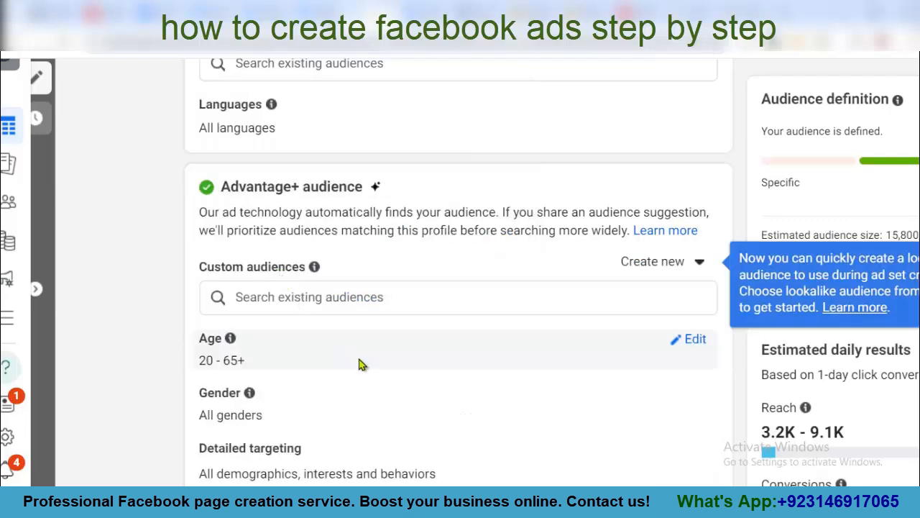
scroll(361, 365, "down", 2)
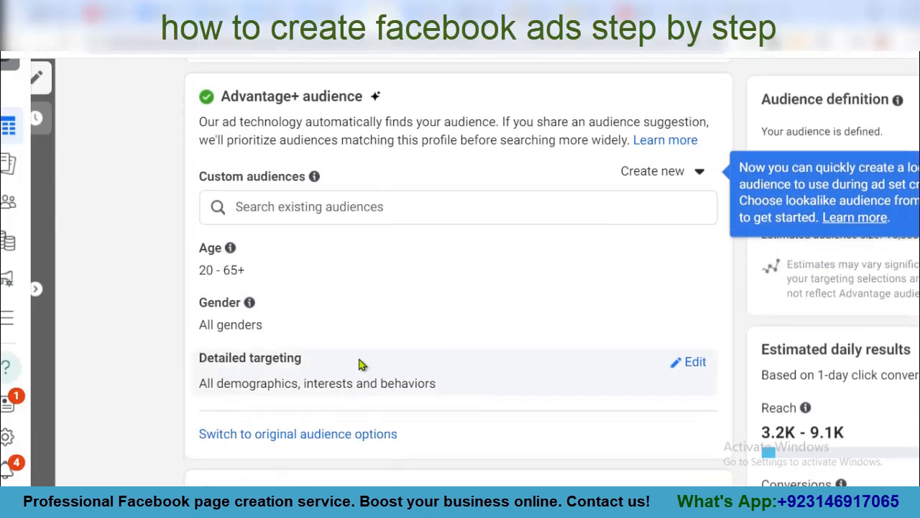
scroll(361, 352, "down", 1)
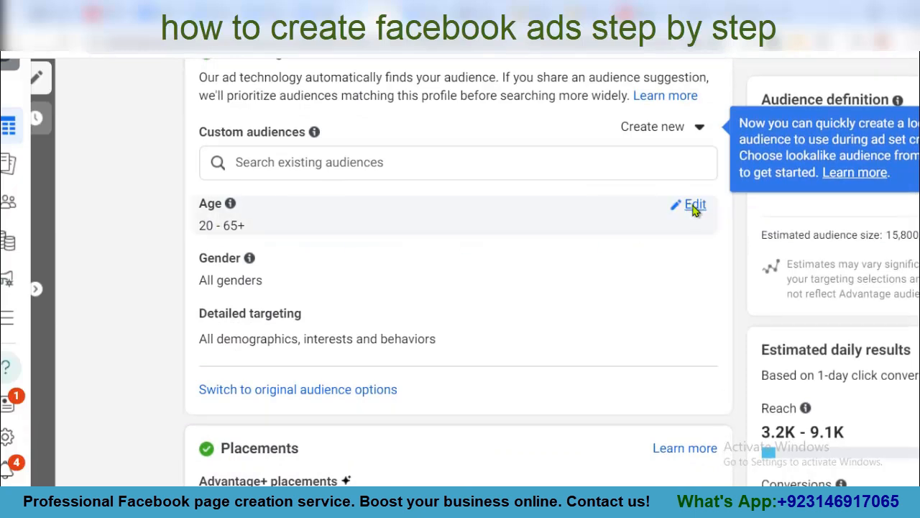
- Set the maximum age in the audience suggestion to 40
left_click(694, 207)
left_click(347, 237)
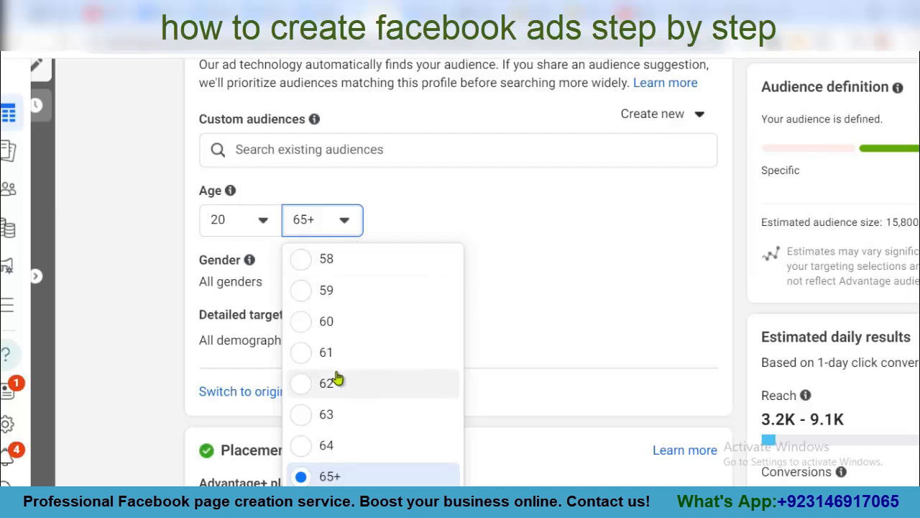
scroll(338, 379, "up", 4)
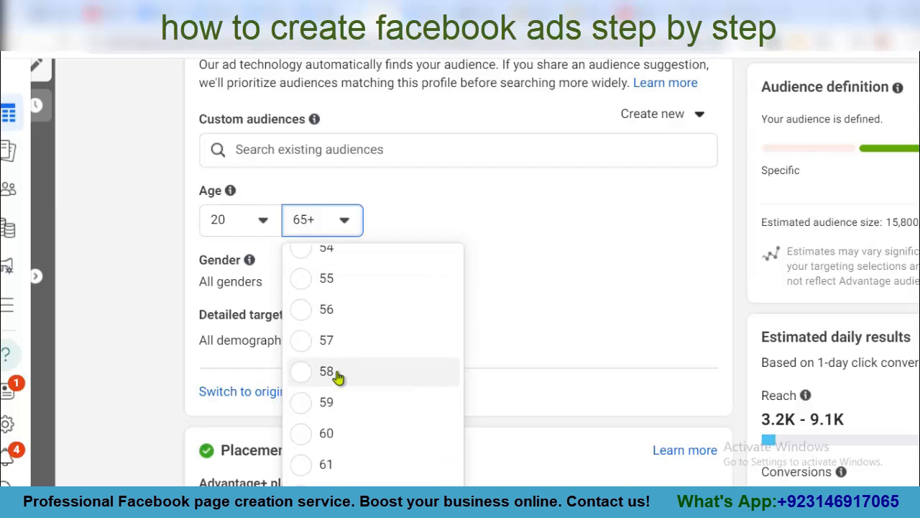
scroll(338, 379, "up", 3)
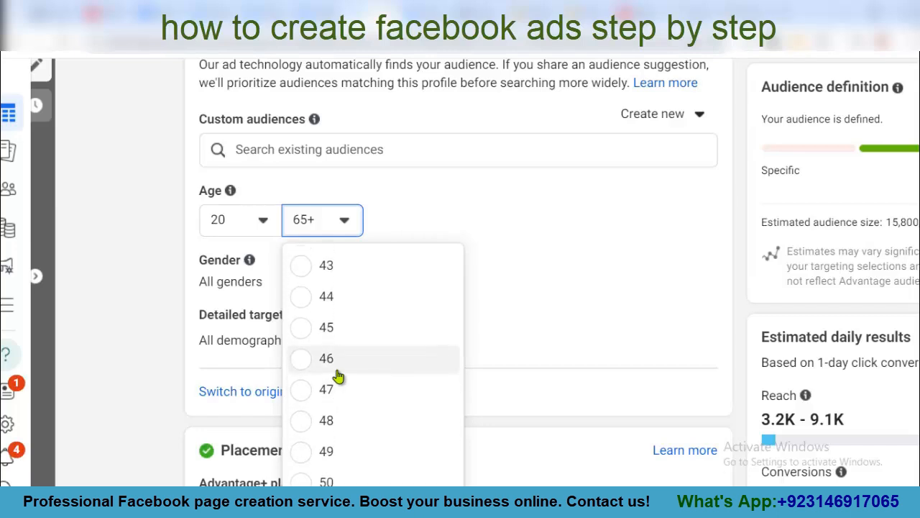
scroll(338, 377, "up", 1)
scroll(338, 377, "up", 1)
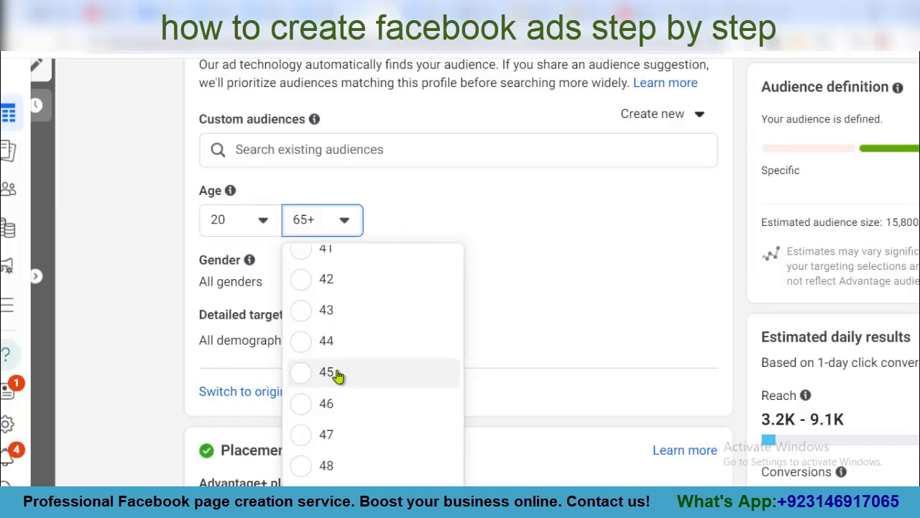
scroll(338, 377, "up", 1)
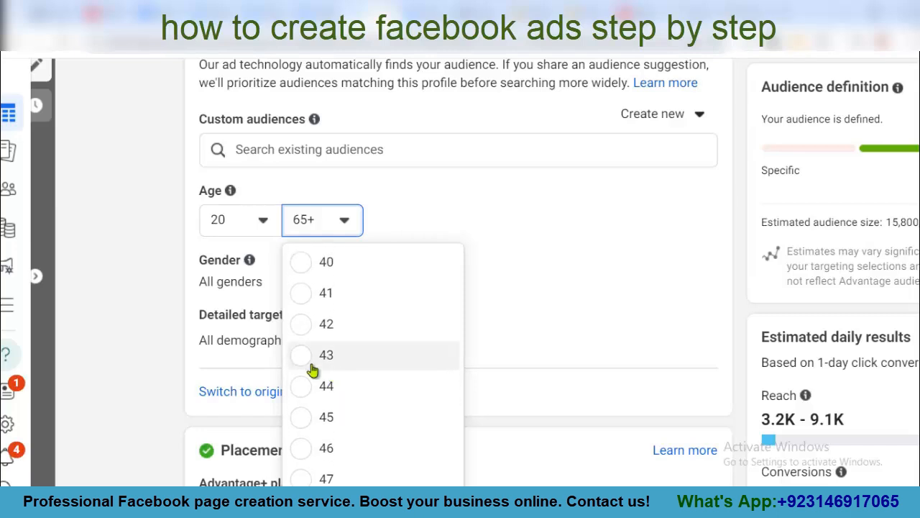
left_click(300, 356)
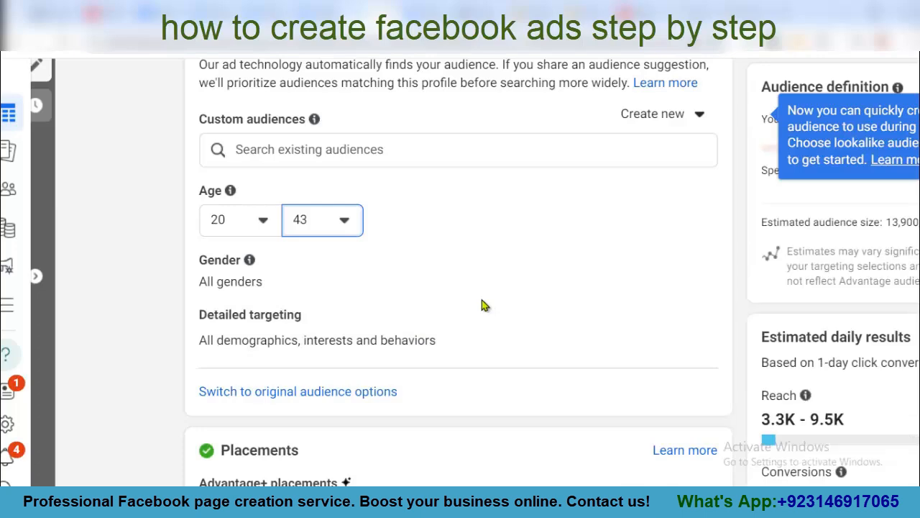
scroll(481, 302, "down", 1)
scroll(482, 306, "up", 1)
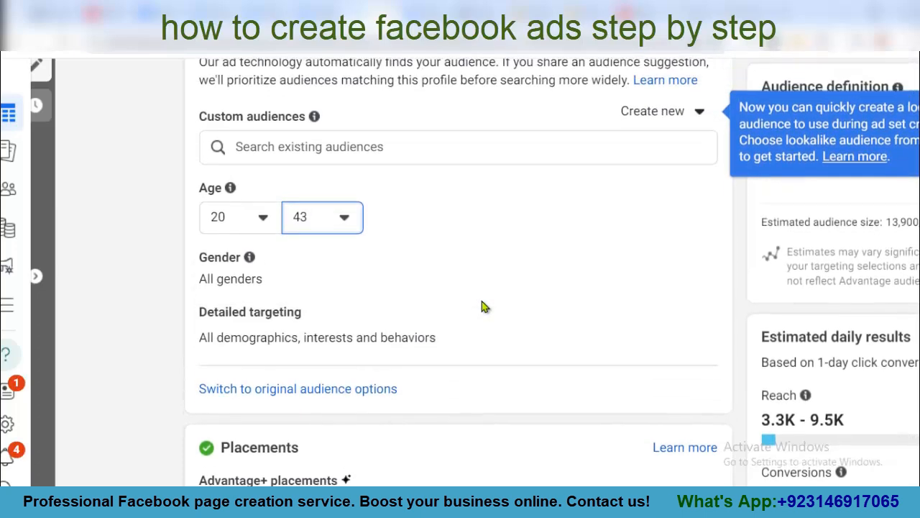
left_click(345, 197)
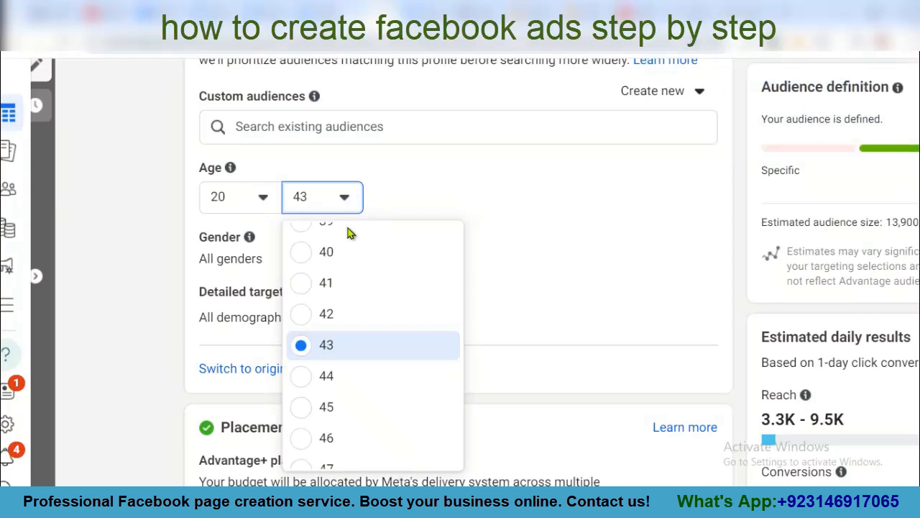
left_click(366, 265)
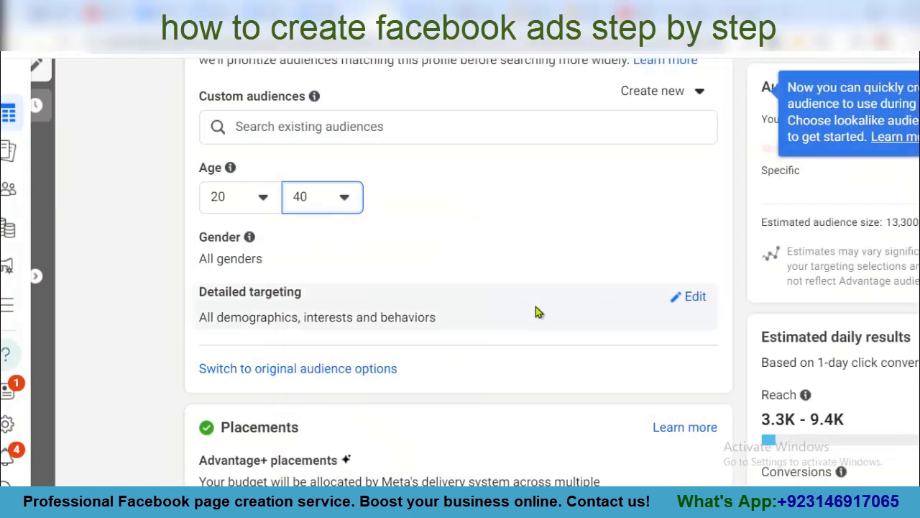
- Restrict the suggested audience's gender to Men
scroll(462, 277, "down", 1)
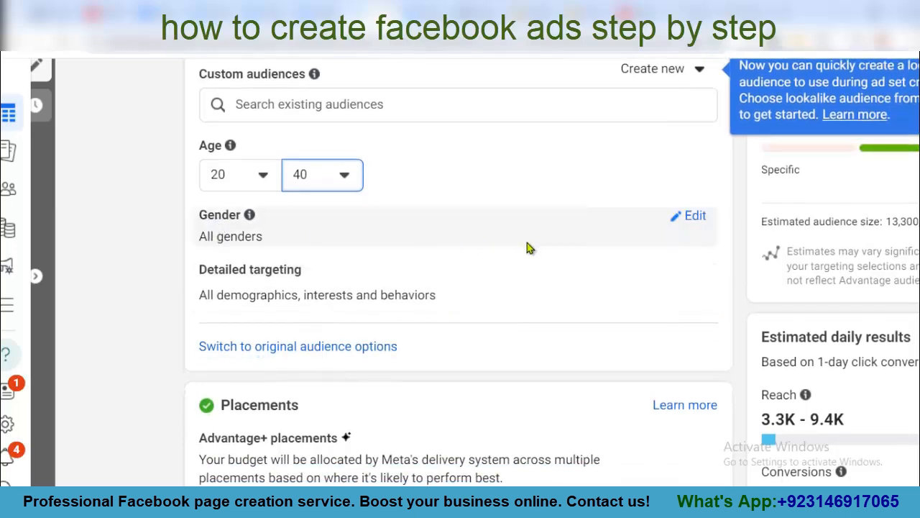
left_click(687, 220)
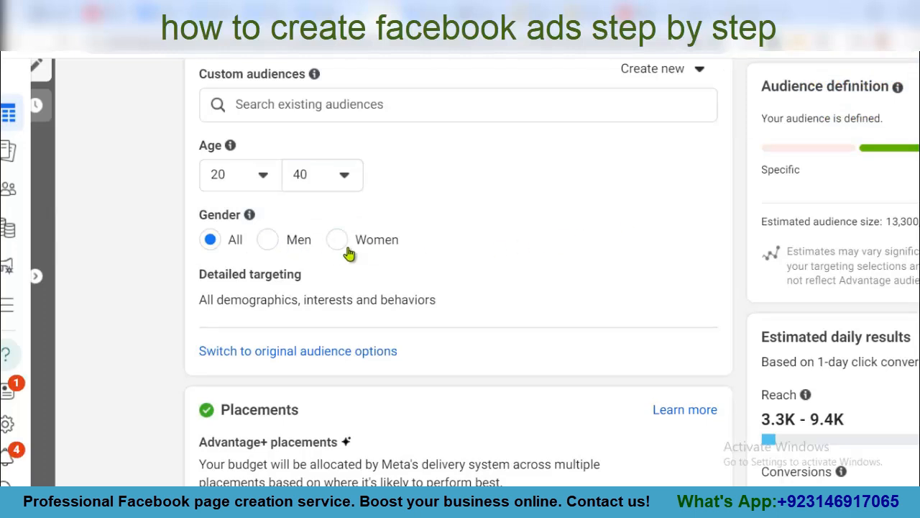
left_click(268, 240)
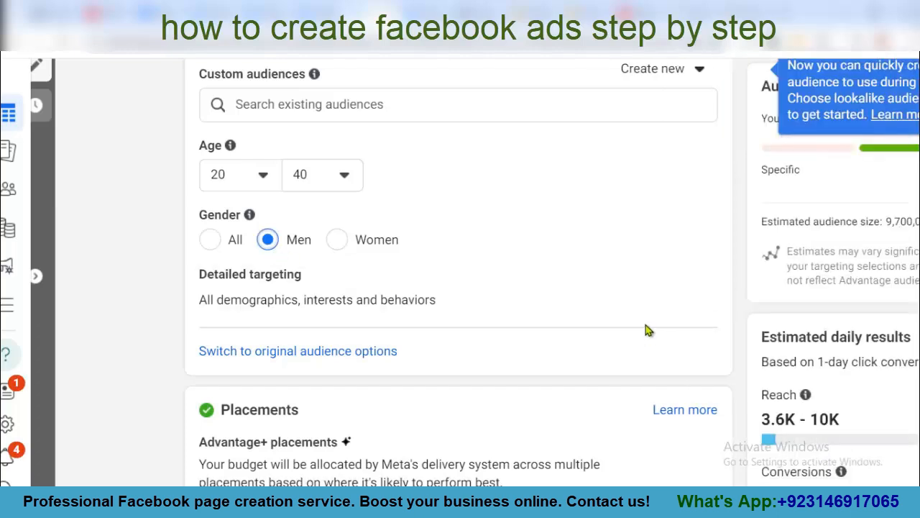
- Search the detailed targeting for "leather" and include the interest Wilsons Leather (luxury goods)
scroll(646, 330, "down", 1)
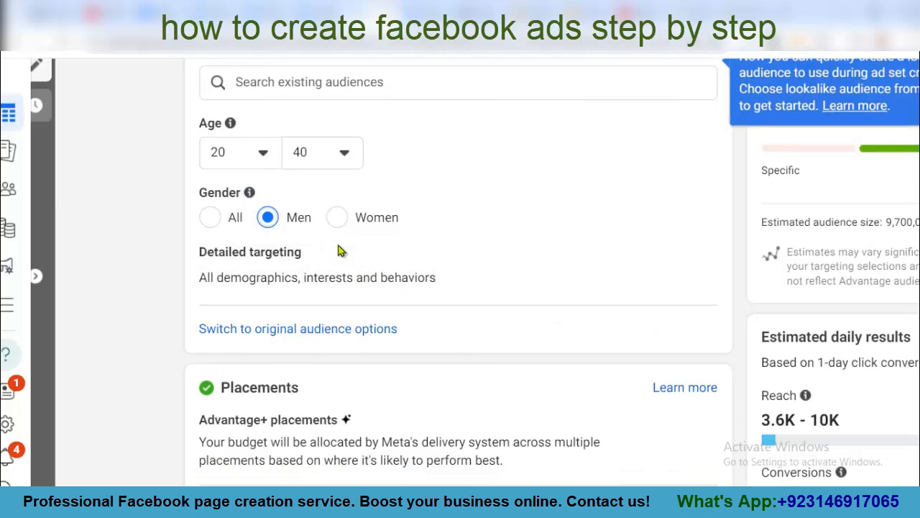
left_click(295, 290)
type("leather")
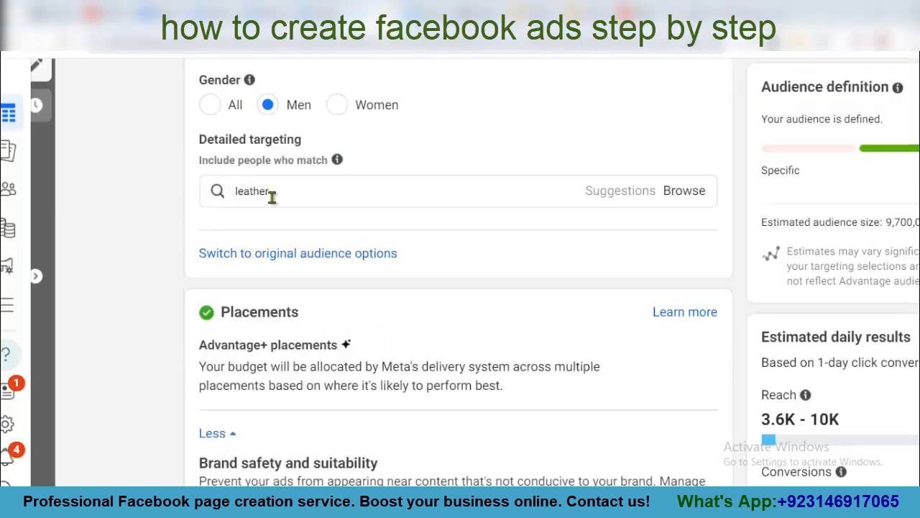
double_click(271, 189)
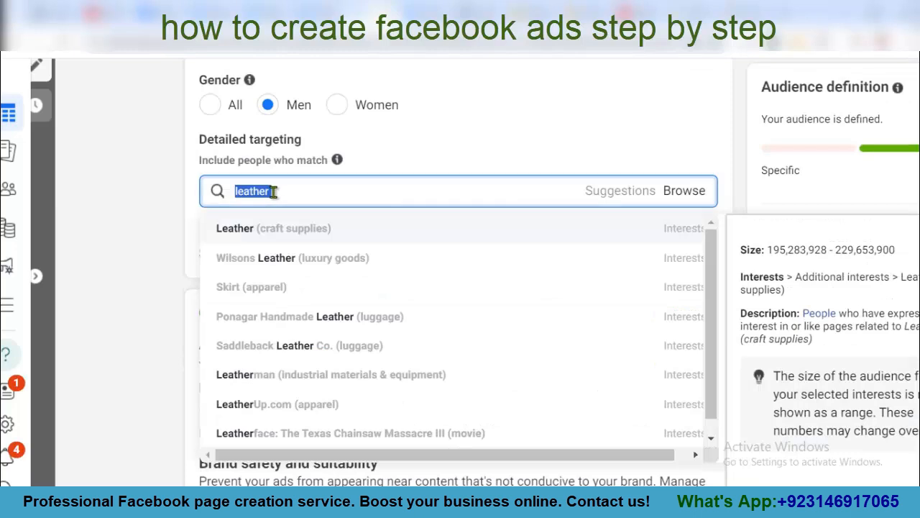
left_click(274, 191)
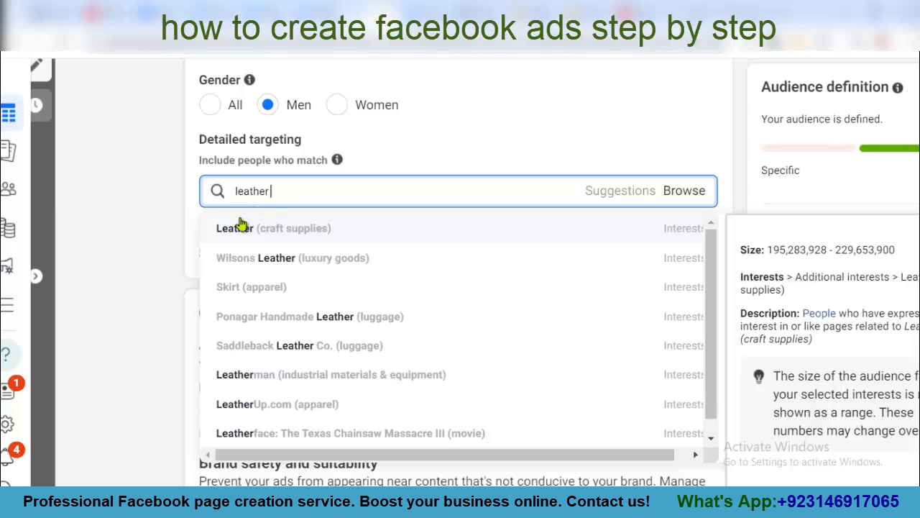
left_click(285, 260)
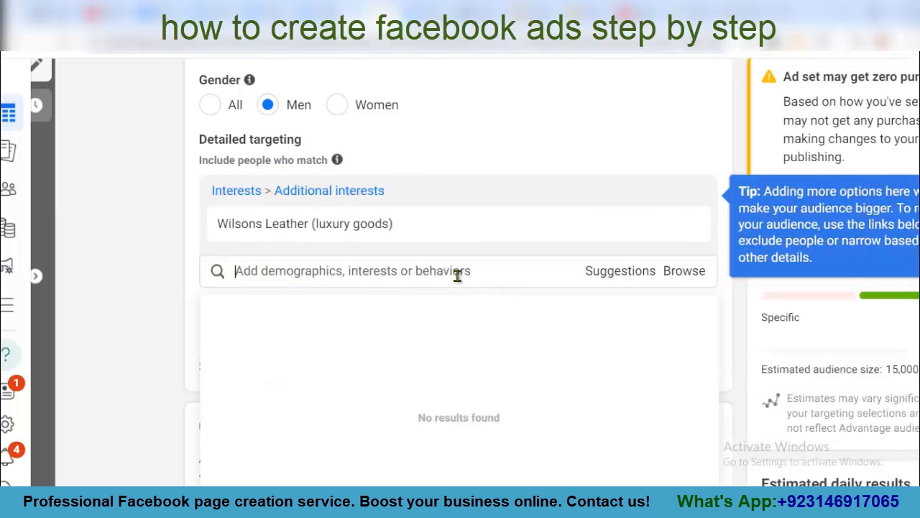
left_click(278, 272)
type("leath")
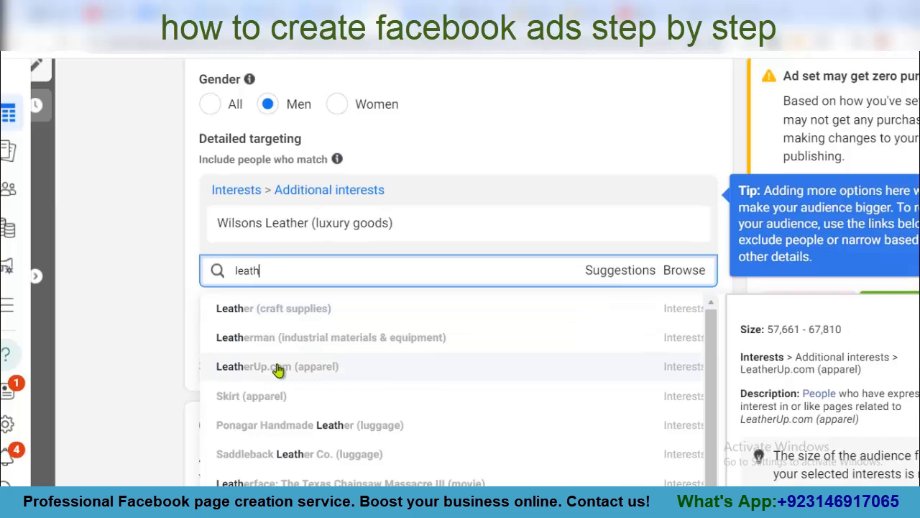
scroll(278, 370, "down", 1)
scroll(276, 359, "up", 1)
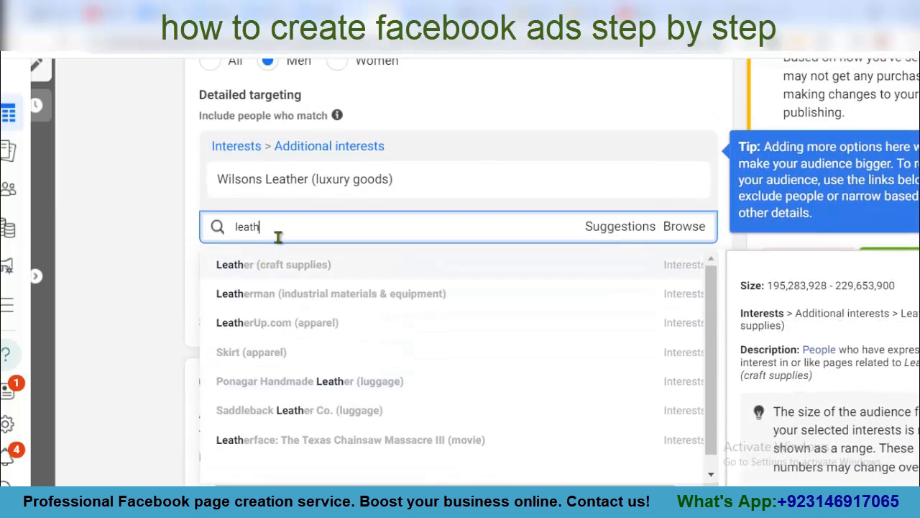
key("BackSpace")
key("BackSpace")
key("BackSpace")
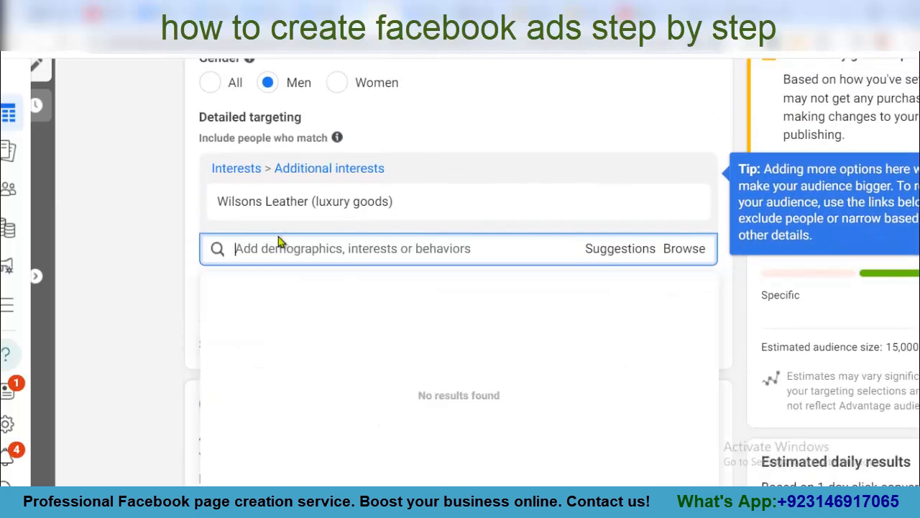
- Search detailed targeting for "bag" and include Handbags (accessories), along with the interests Fashion accessories (accessories) and Men's Fashion (retailer)
type("bag")
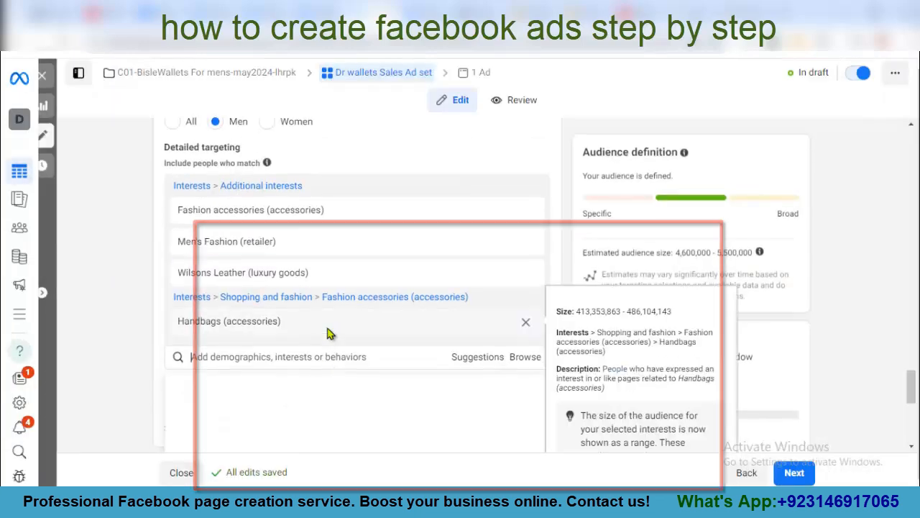
scroll(328, 273, "up", 1)
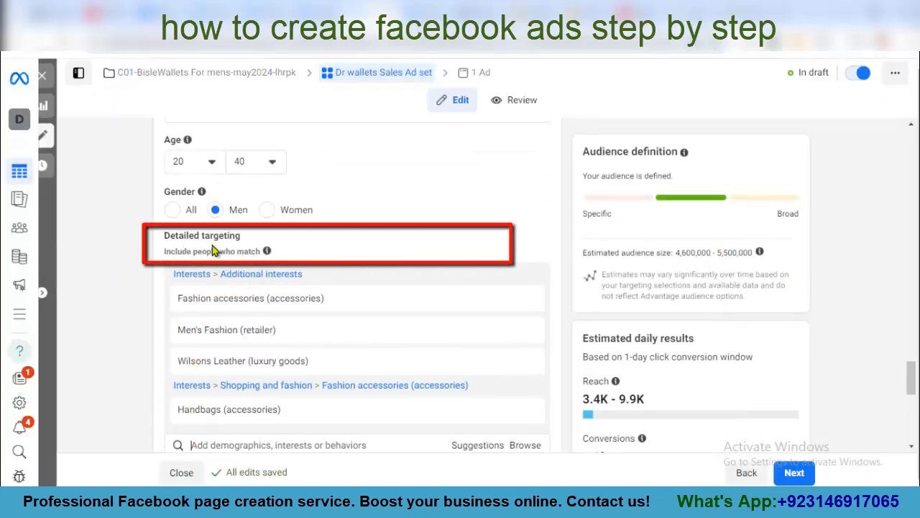
- Check the device options for the manual placements and keep both Mobile and Desktop selected
scroll(299, 340, "down", 1)
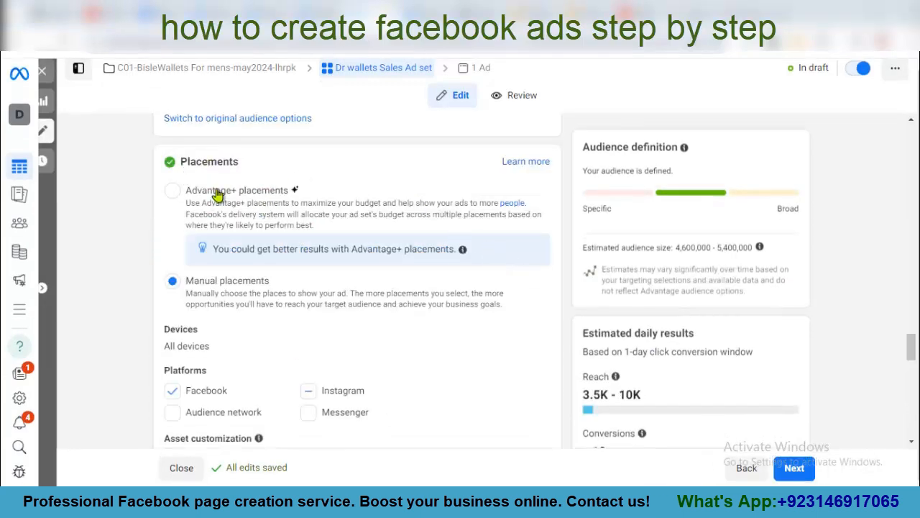
scroll(273, 317, "down", 1)
scroll(208, 302, "down", 1)
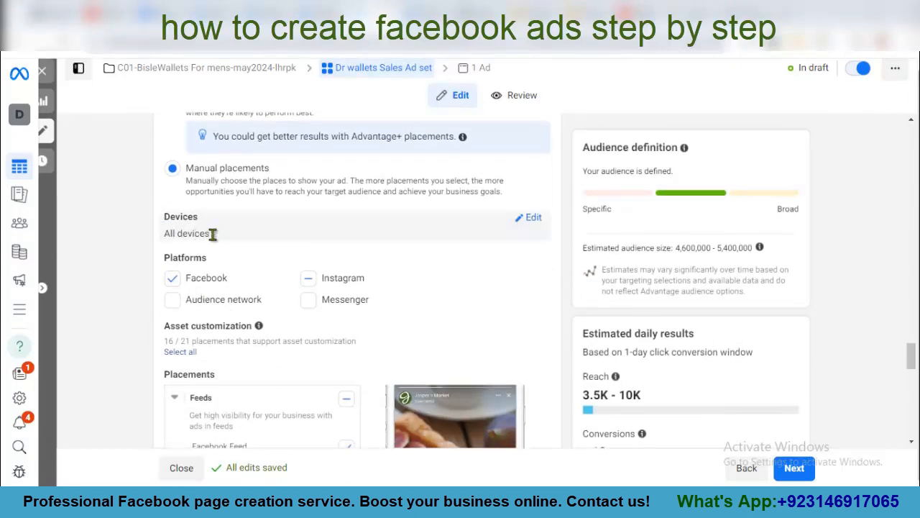
left_click(530, 218)
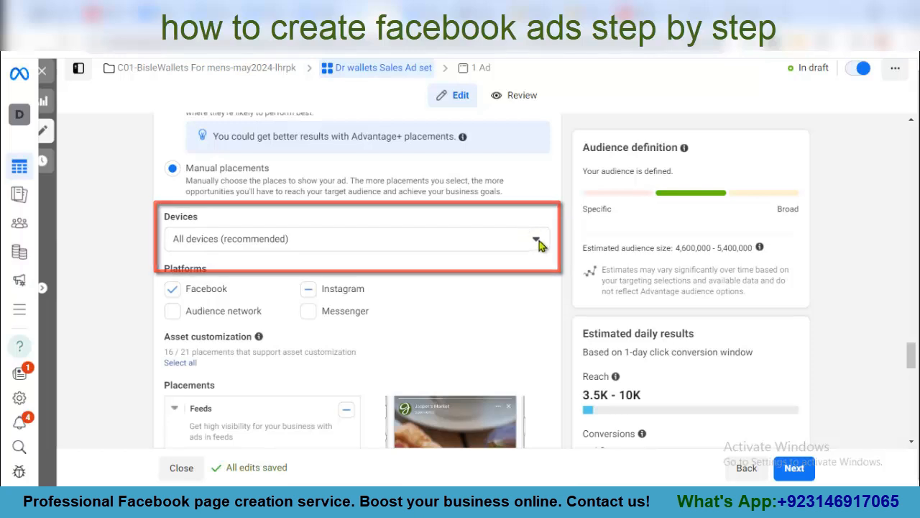
left_click(538, 242)
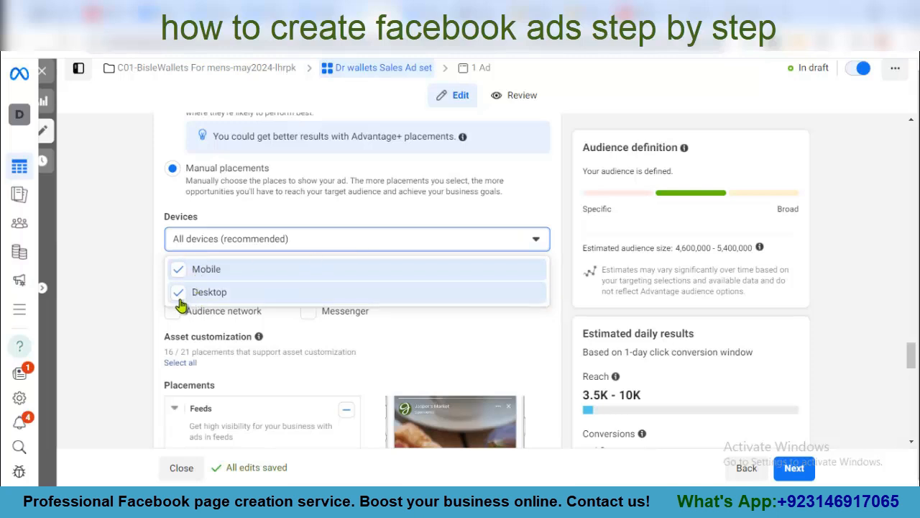
left_click(140, 248)
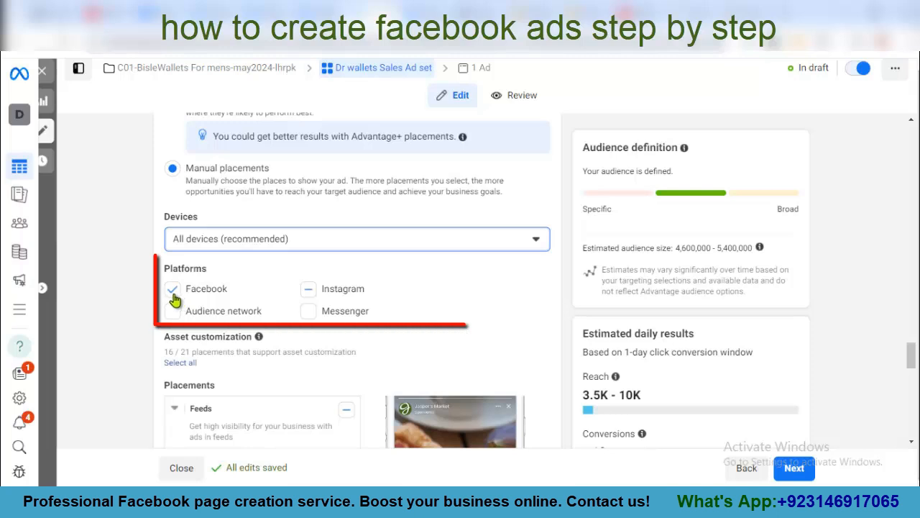
- Include the full Instagram platform alongside Facebook and select the whole Feeds placement group
scroll(178, 296, "down", 1)
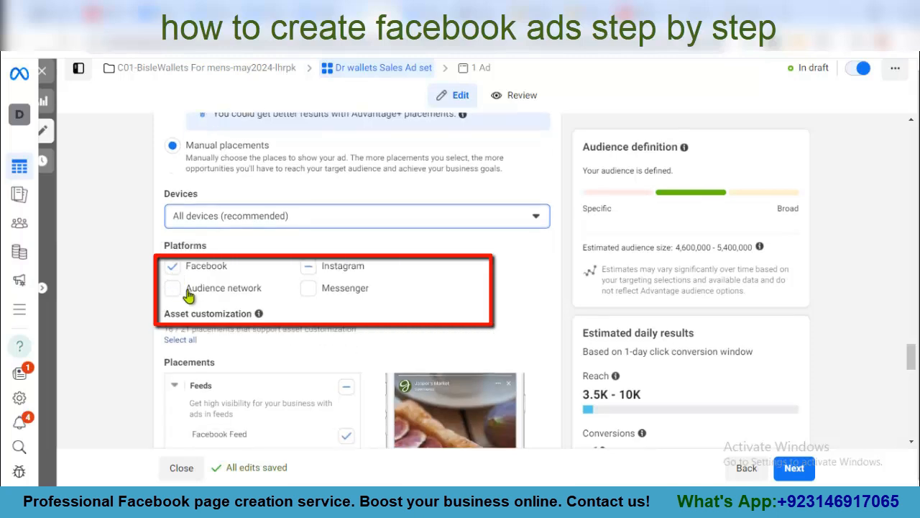
left_click(308, 266)
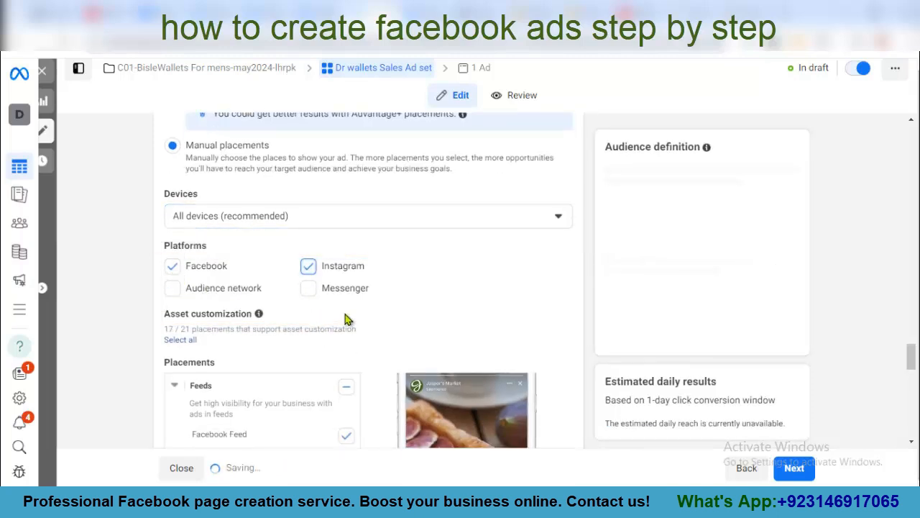
scroll(345, 319, "down", 3)
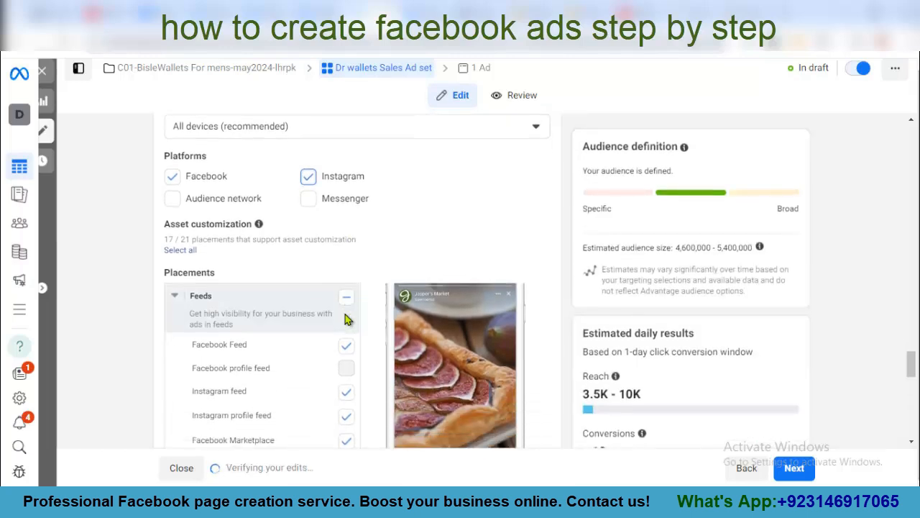
scroll(309, 306, "down", 2)
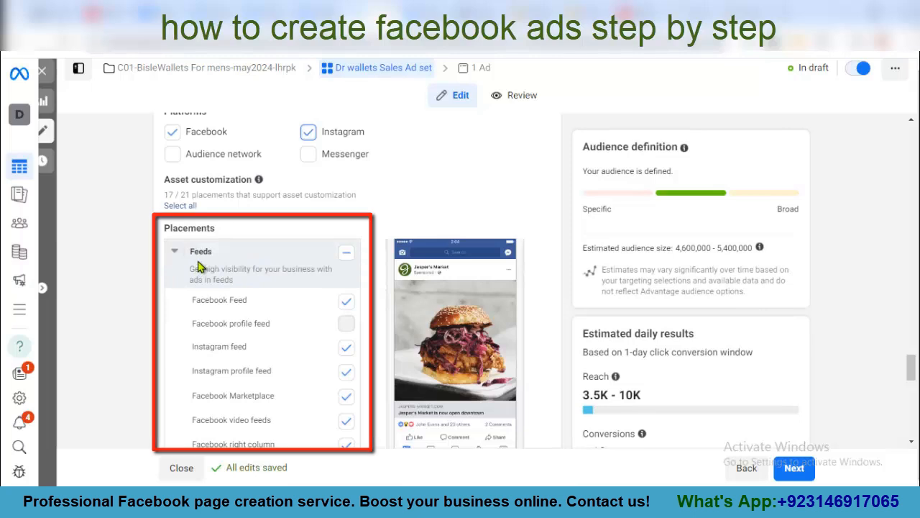
left_click(346, 256)
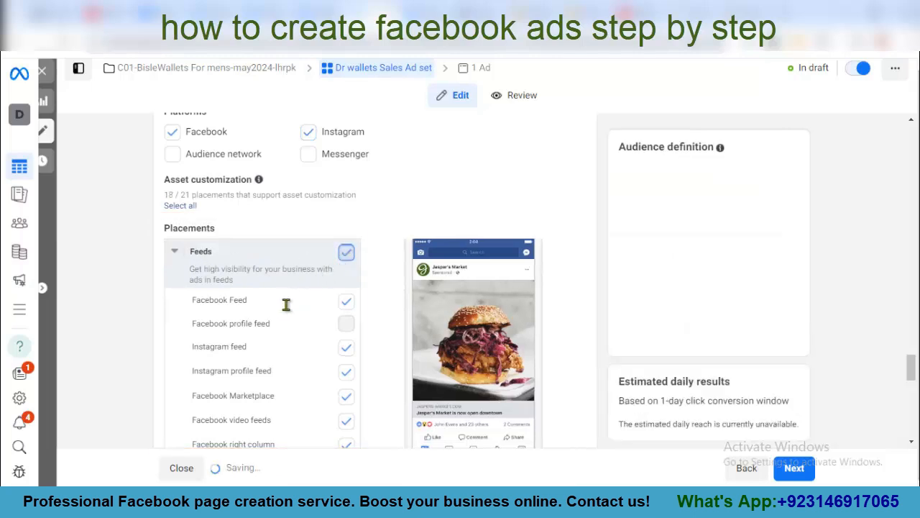
- Review the individual placements in the Feeds group, including the Facebook and Instagram profile feeds
scroll(290, 347, "down", 1)
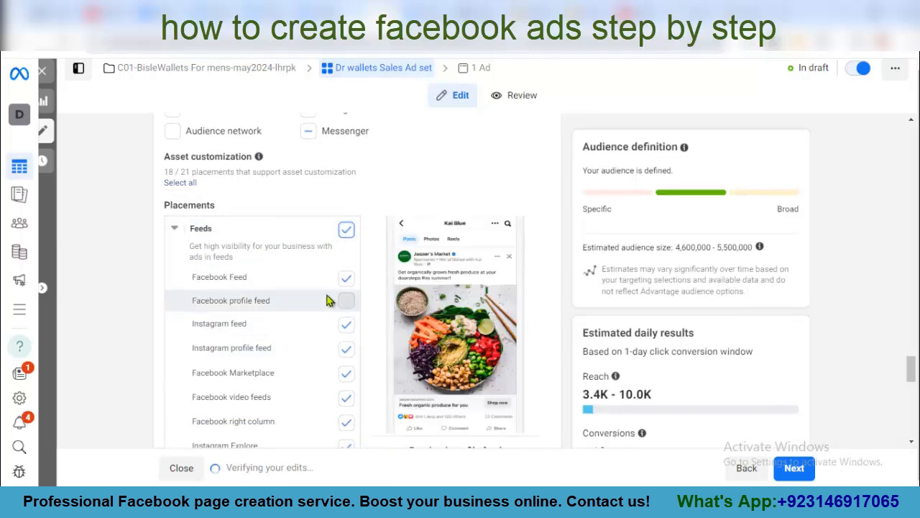
scroll(198, 284, "down", 1)
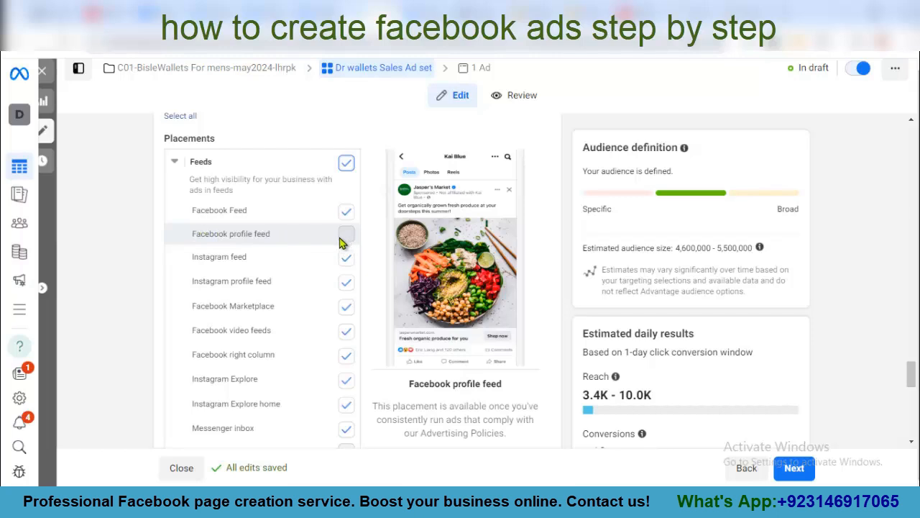
left_click(346, 284)
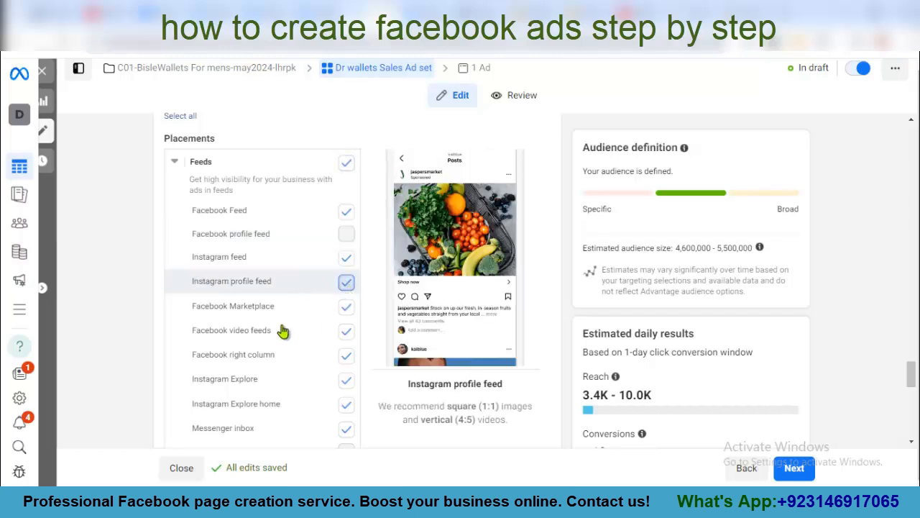
- Exclude the Instagram profile feed, Facebook right column and Messenger inbox from the Feeds placements
scroll(267, 332, "down", 1)
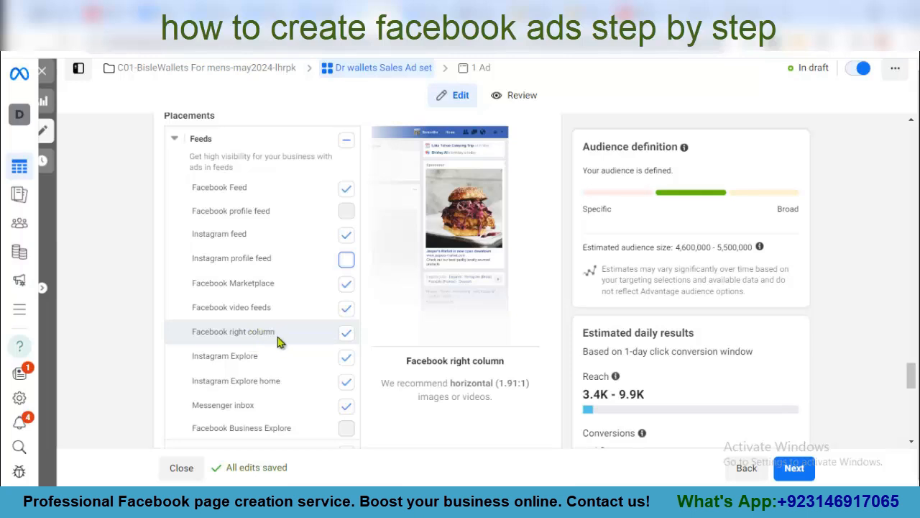
left_click(346, 333)
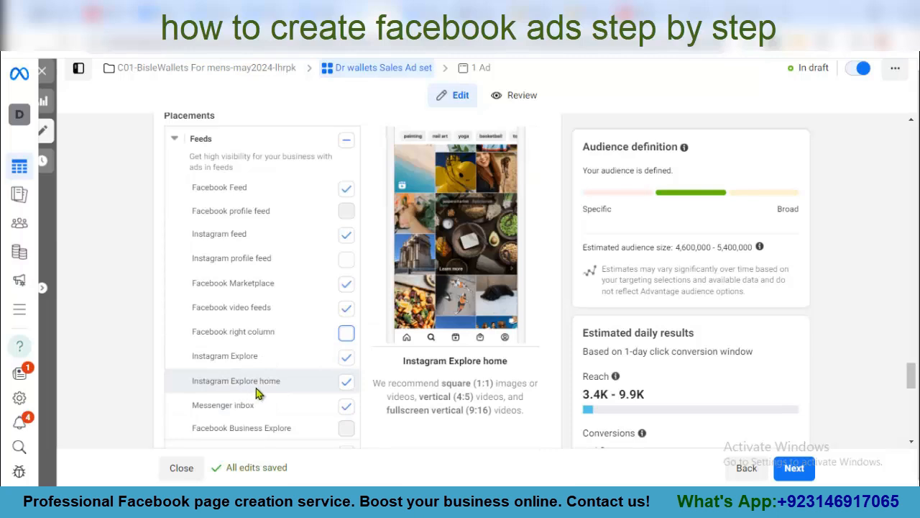
scroll(266, 402, "down", 1)
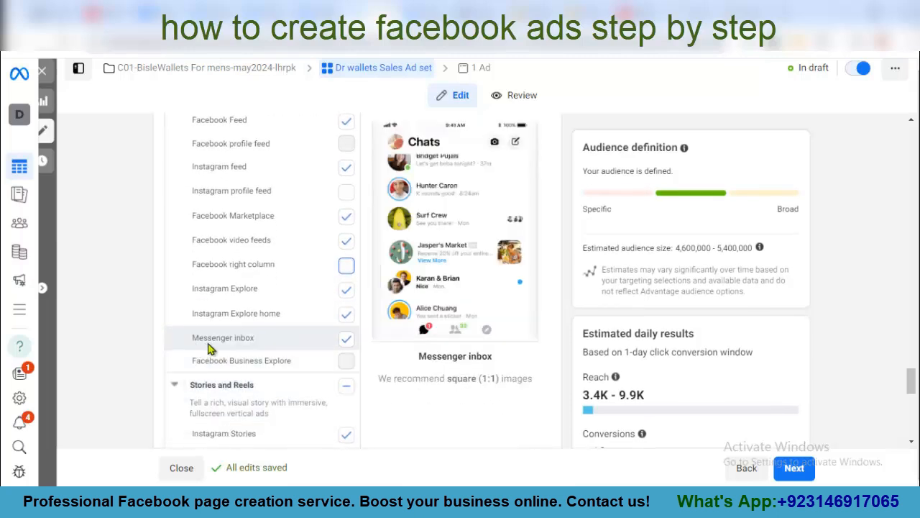
left_click(346, 340)
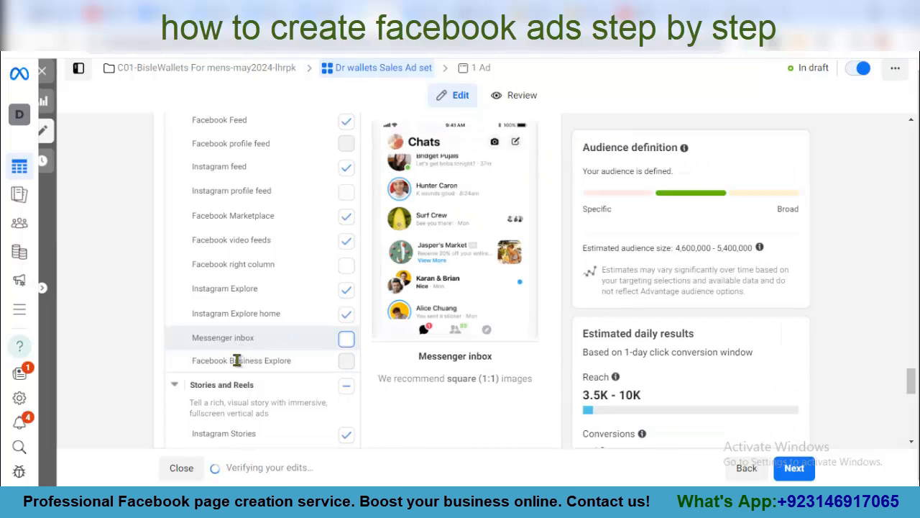
- Review the individual placements in the Stories and Reels, In-stream ads for videos and reels, and Search results groups
scroll(250, 338, "down", 1)
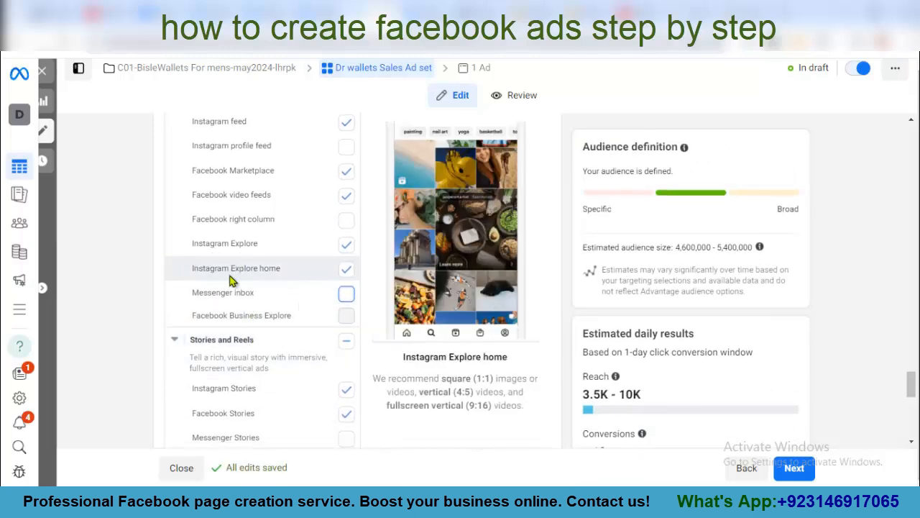
scroll(213, 287, "down", 2)
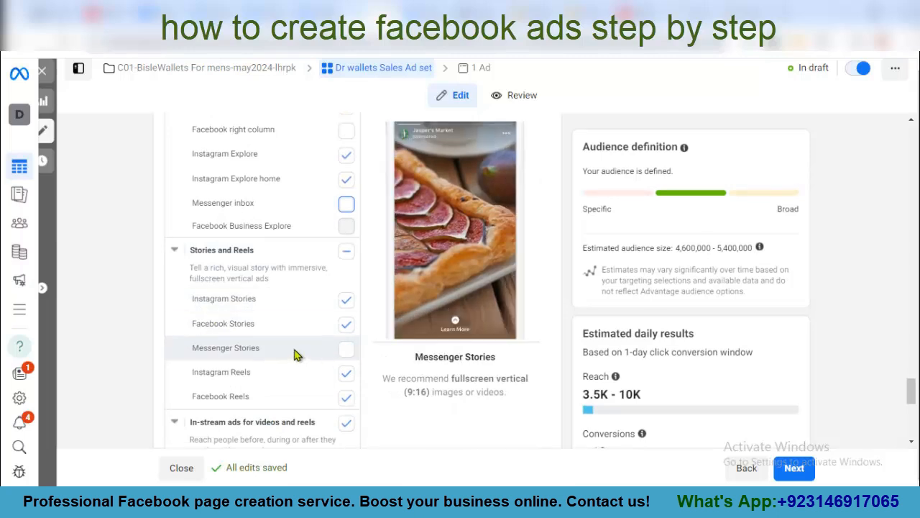
scroll(294, 350, "down", 1)
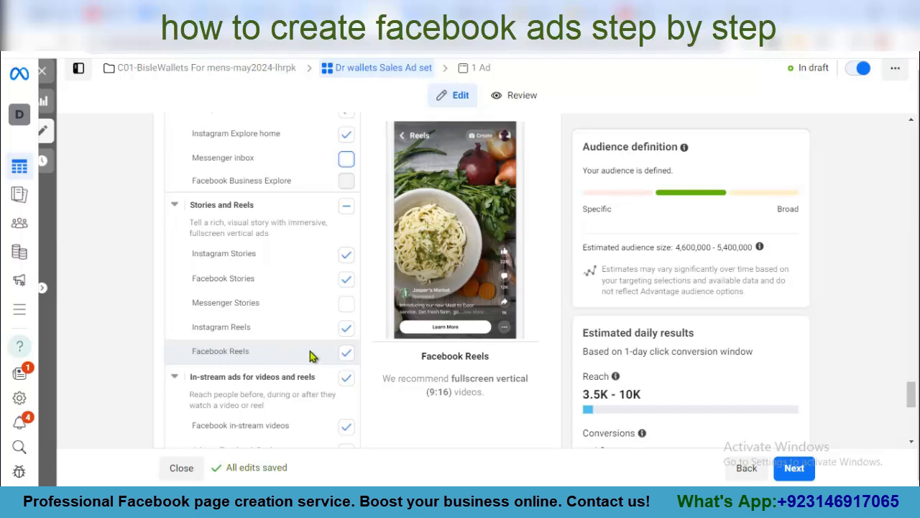
scroll(310, 351, "down", 4)
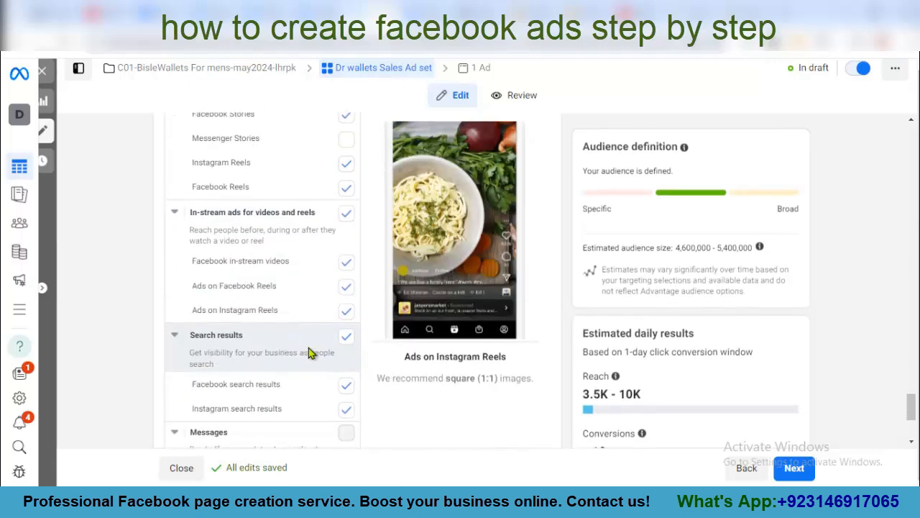
scroll(309, 350, "down", 1)
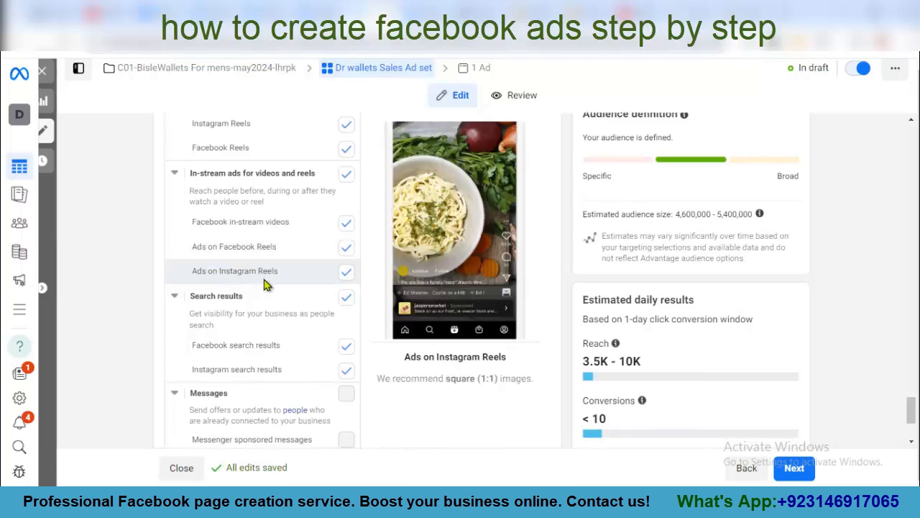
scroll(191, 290, "down", 1)
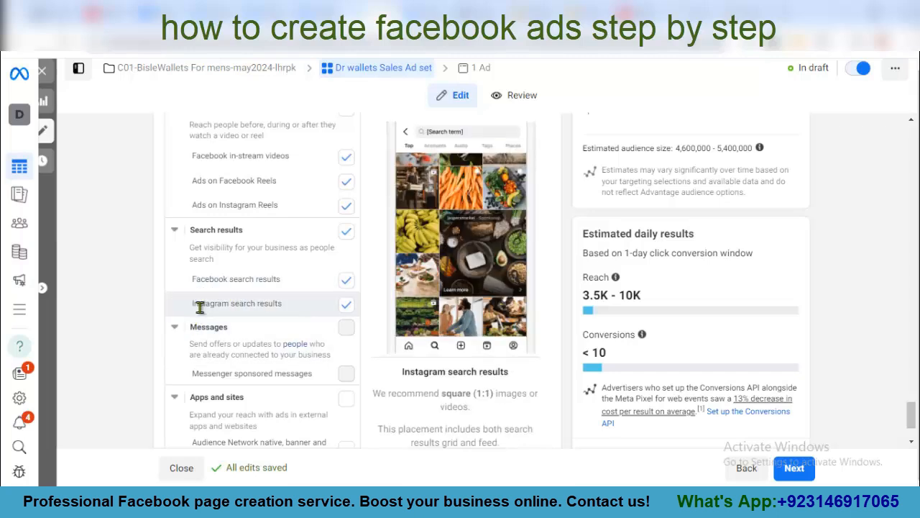
left_click(346, 280)
left_click(345, 306)
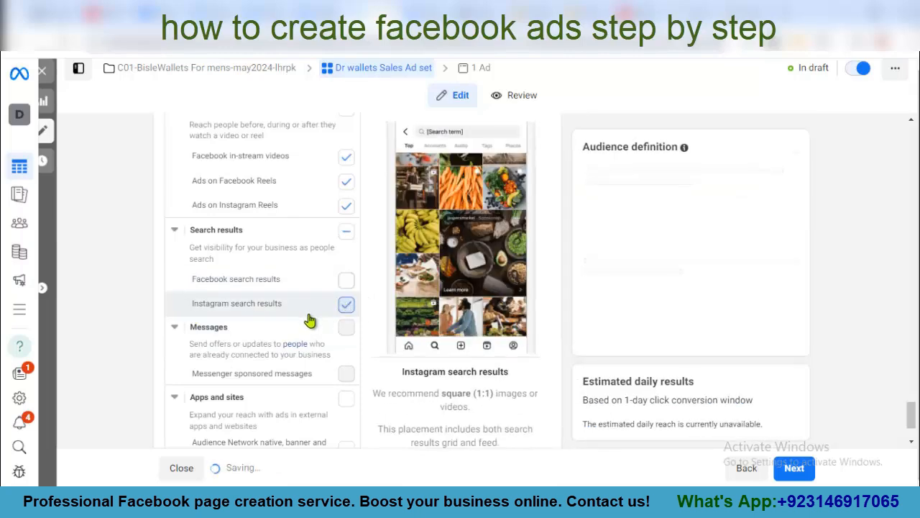
scroll(309, 320, "down", 2)
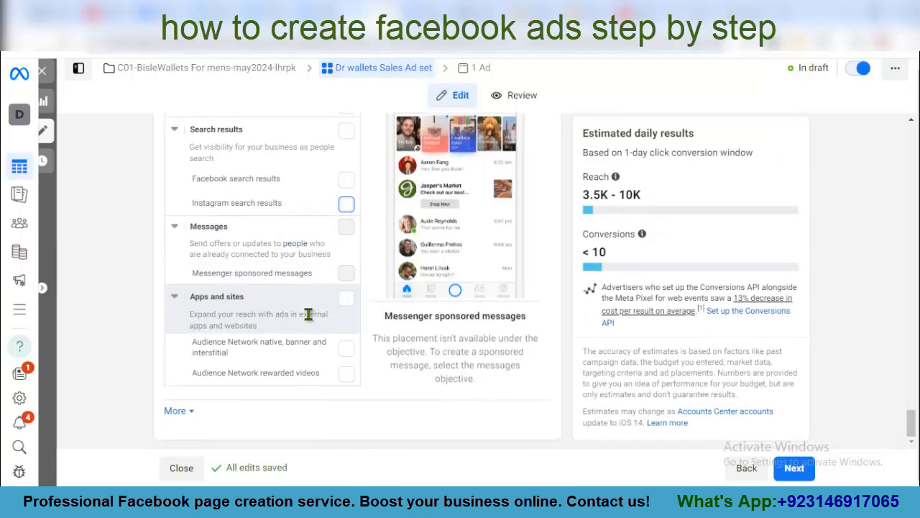
scroll(305, 315, "up", 1)
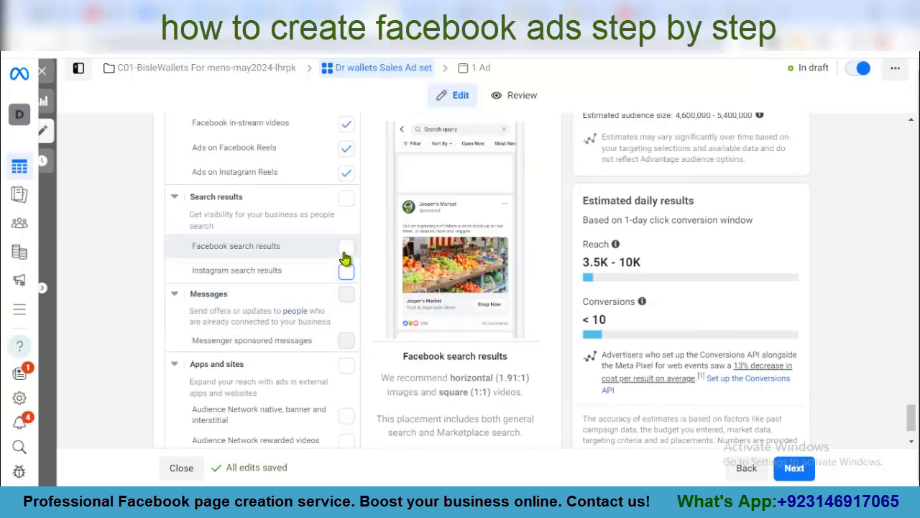
left_click(344, 253)
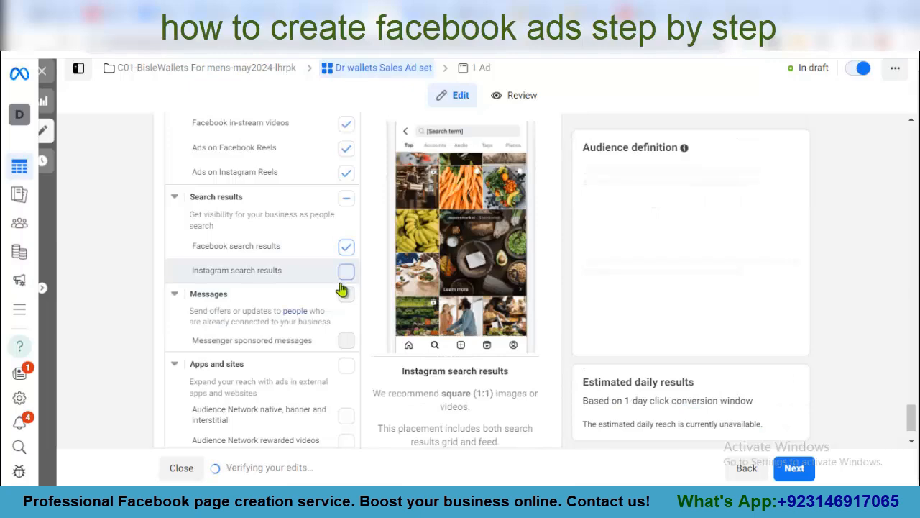
left_click(343, 281)
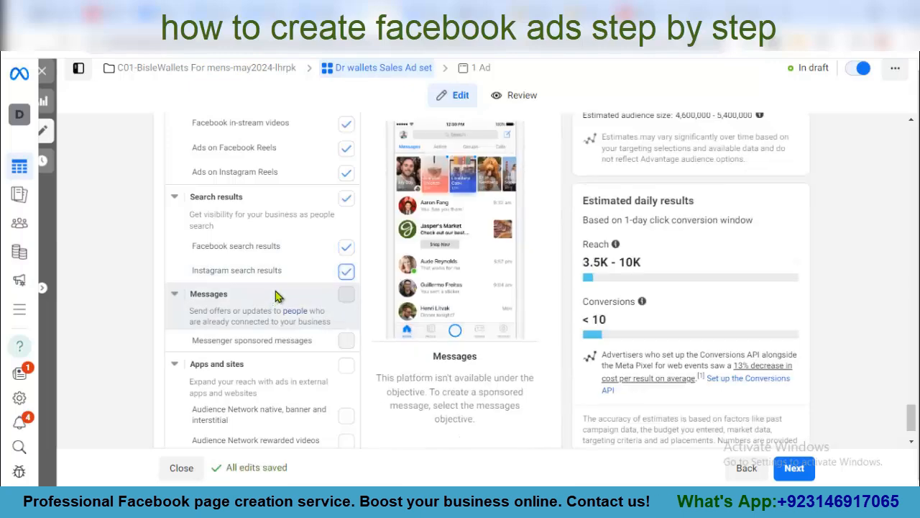
- Look over the ad set's manual placement selections once more and continue to the ad level
scroll(266, 294, "down", 1)
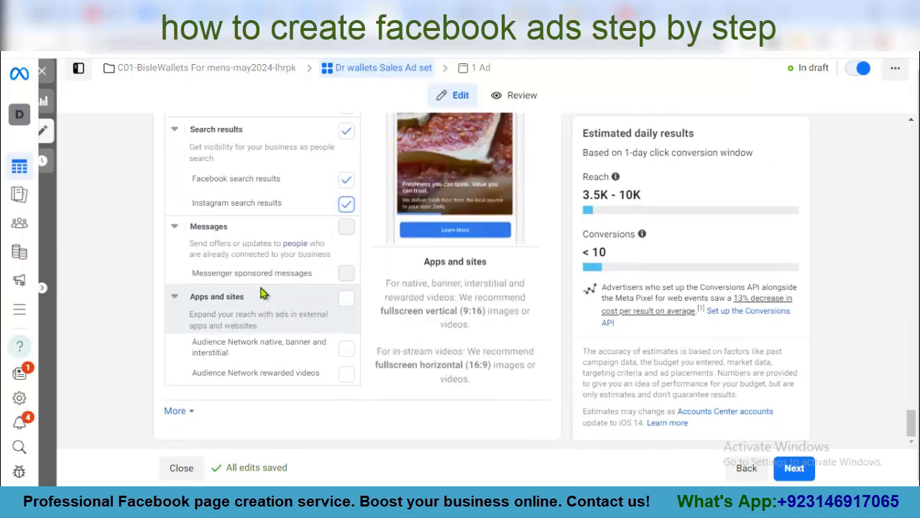
scroll(345, 237, "up", 5)
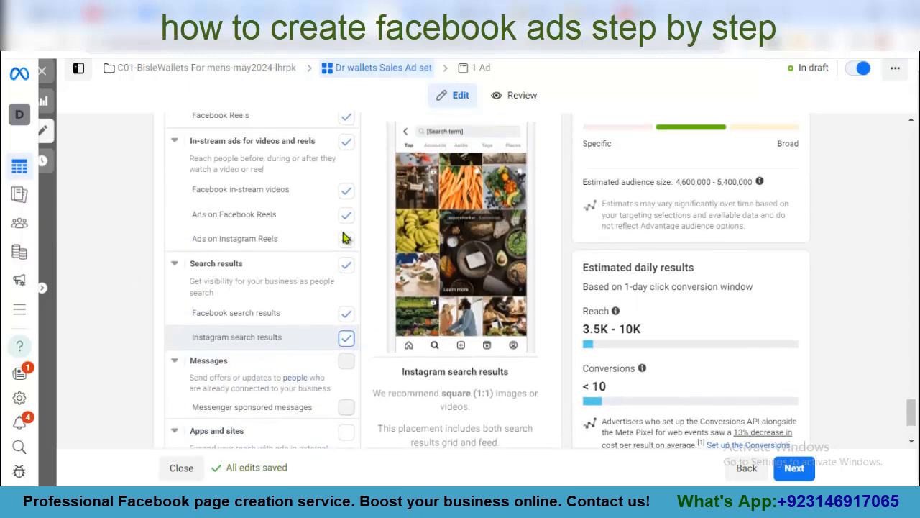
scroll(294, 213, "up", 8)
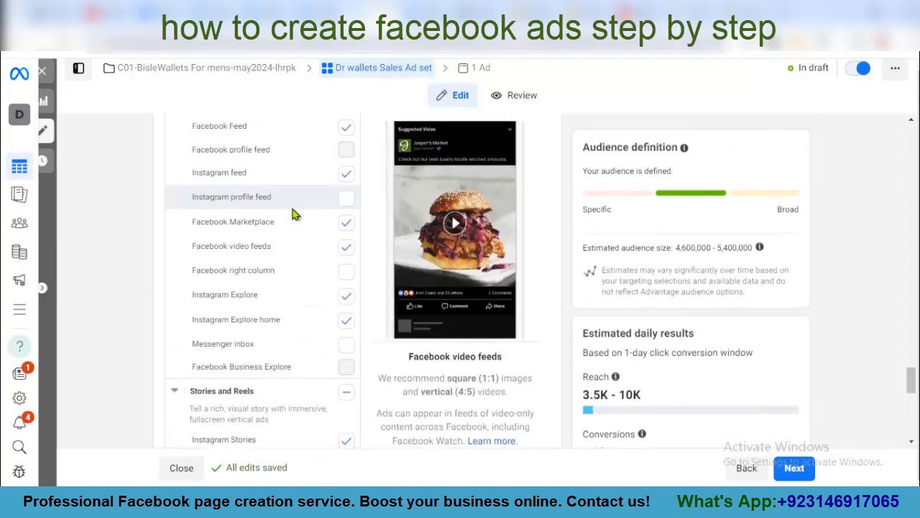
scroll(299, 213, "up", 3)
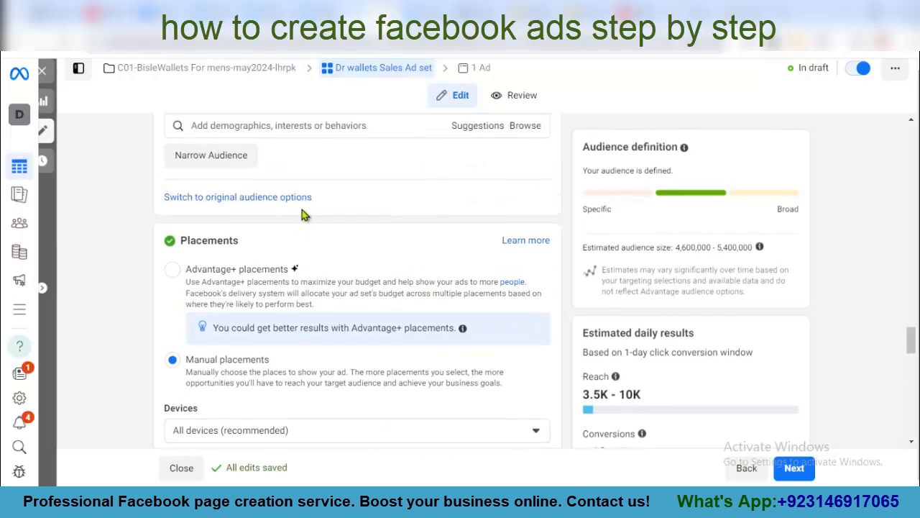
scroll(348, 262, "down", 1)
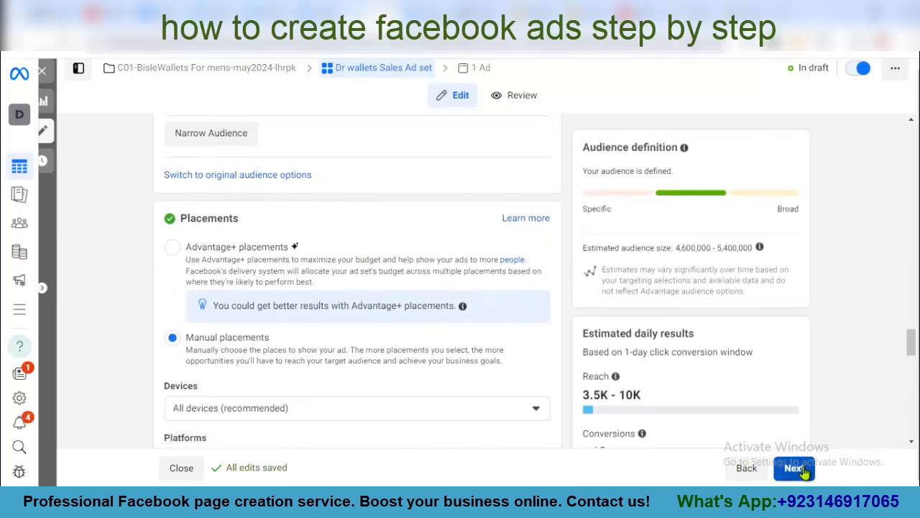
scroll(752, 367, "down", 2)
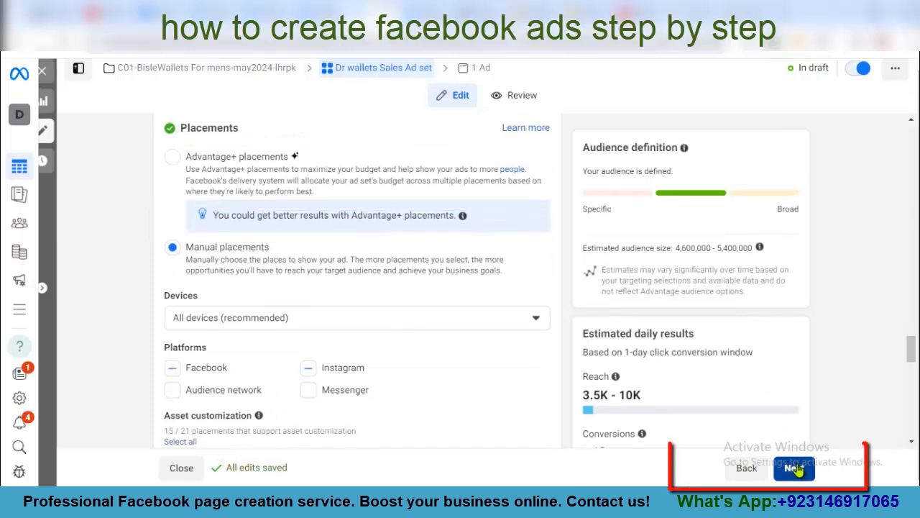
left_click(795, 468)
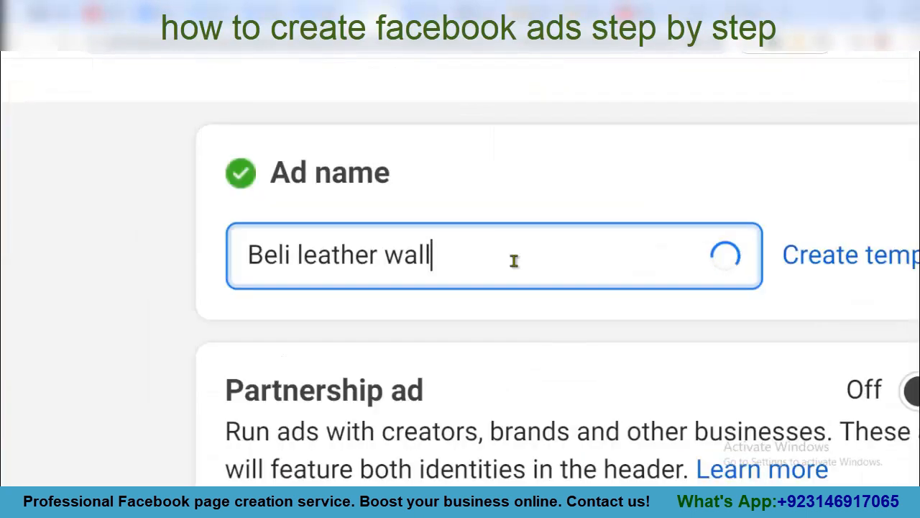
- Name the ad "Beli leather wallets for men's"
type("ets")
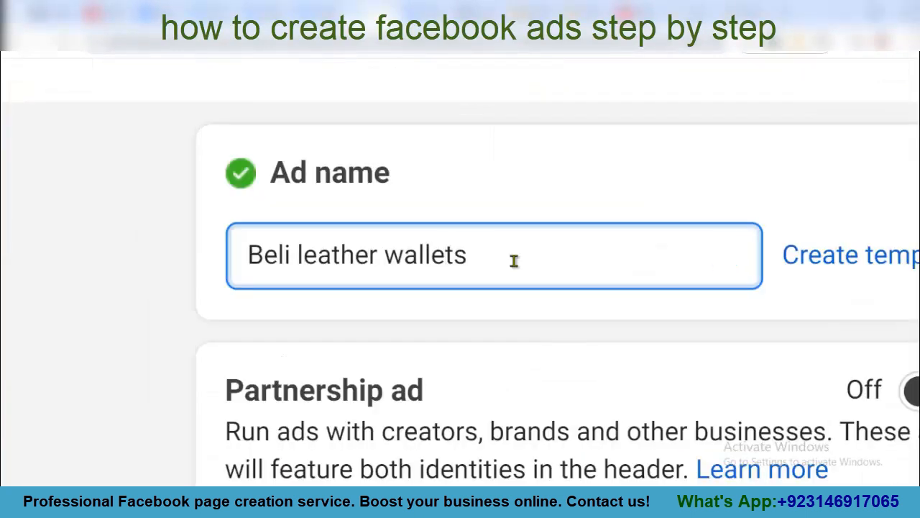
type(" for m")
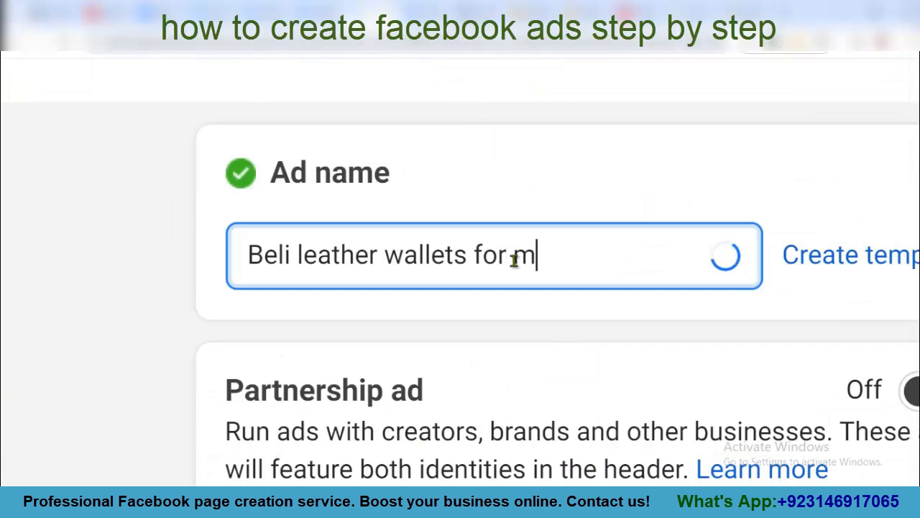
type("en'")
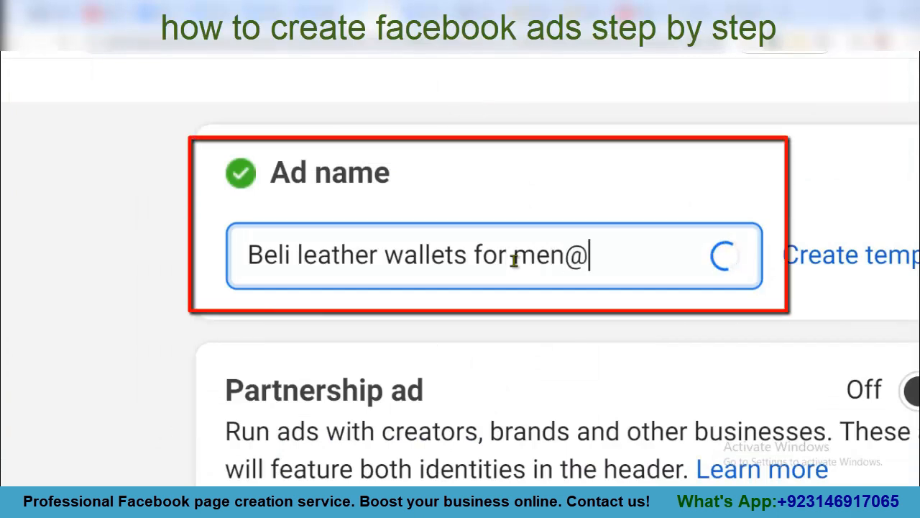
type("s")
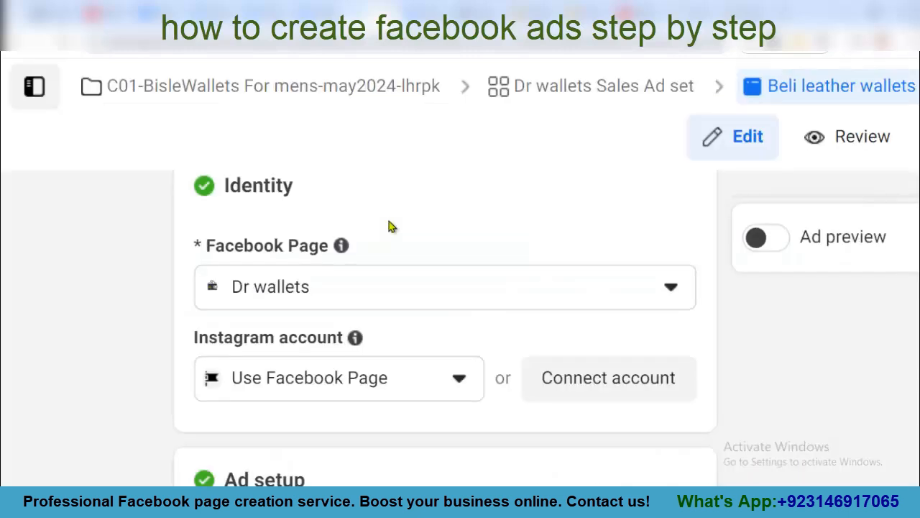
- Check the available Facebook Pages, including the Personal group, and keep Dr wallets as the ad's identity
left_click(660, 302)
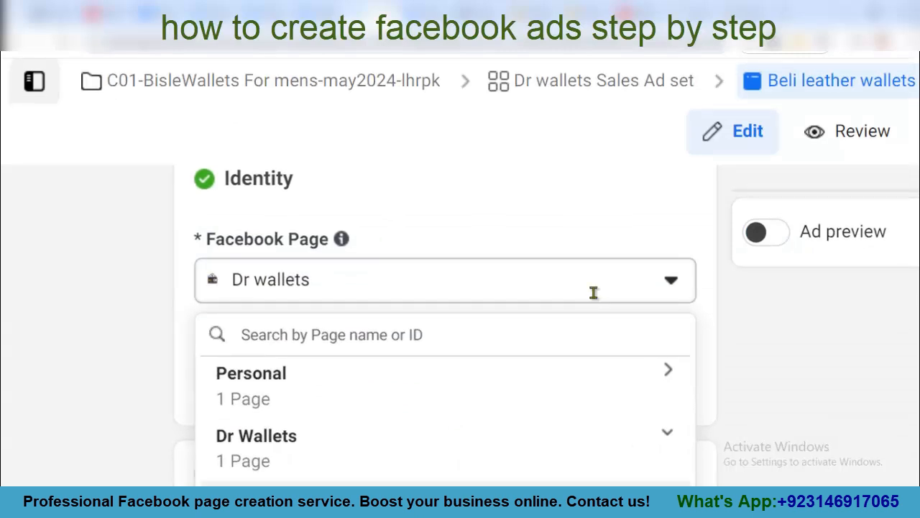
scroll(594, 292, "down", 3)
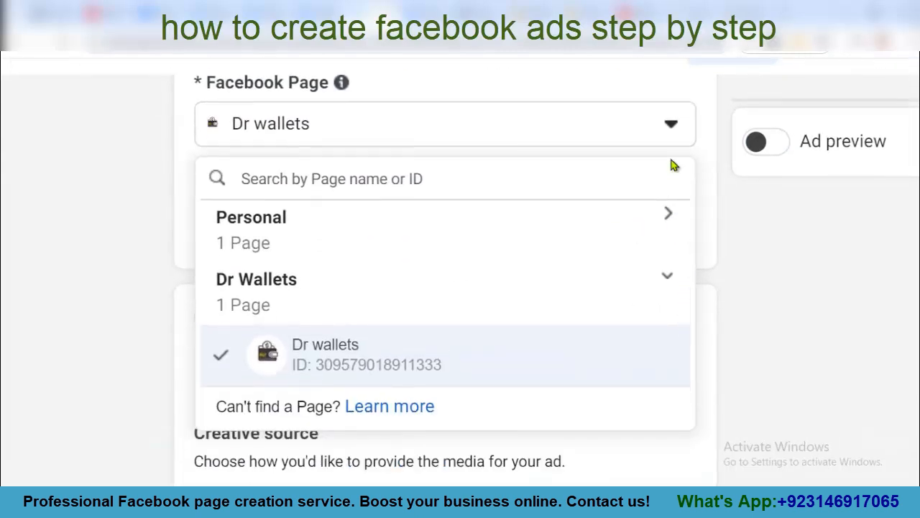
left_click(667, 215)
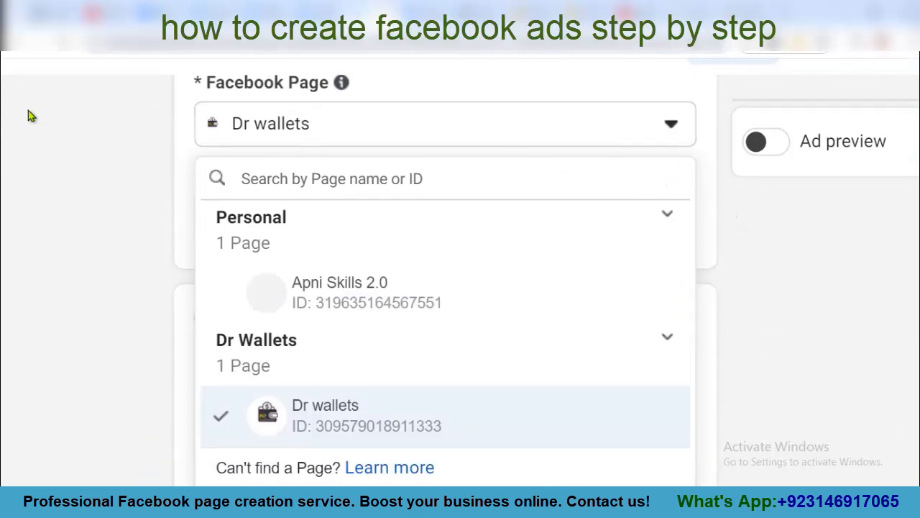
left_click(181, 176)
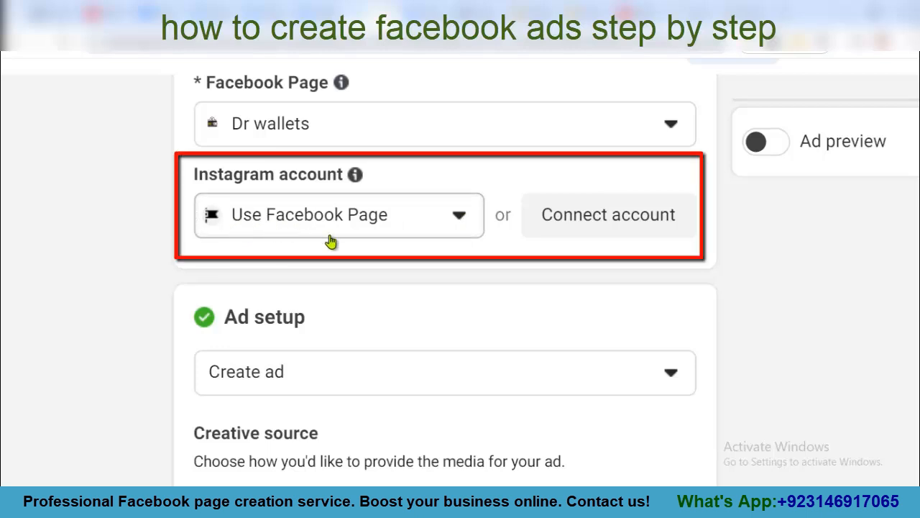
- Check the ad setup choices, keep Create ad, and look at the creative source options
scroll(330, 240, "down", 3)
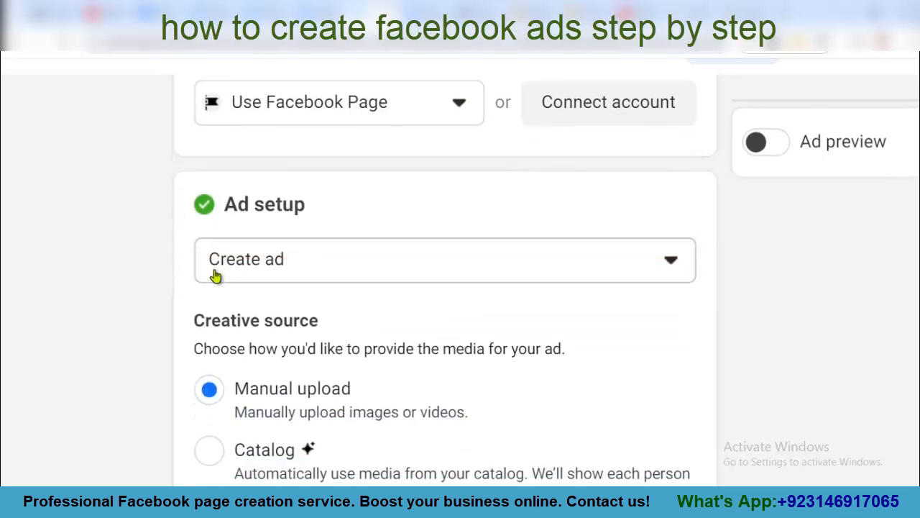
left_click(671, 265)
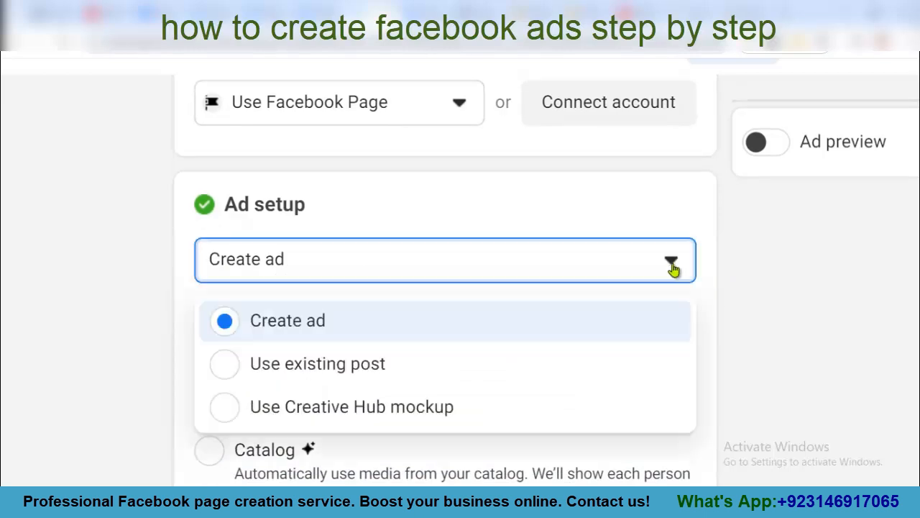
scroll(546, 288, "down", 1)
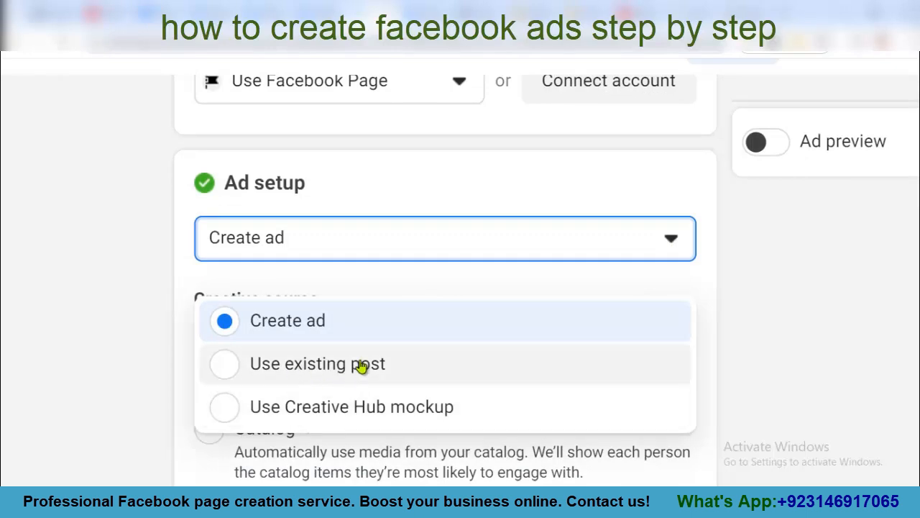
left_click(310, 255)
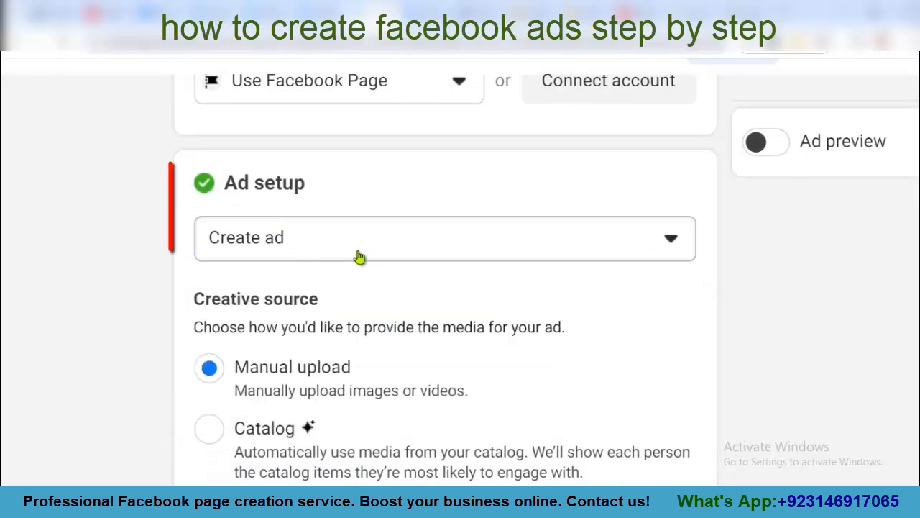
scroll(410, 281, "down", 2)
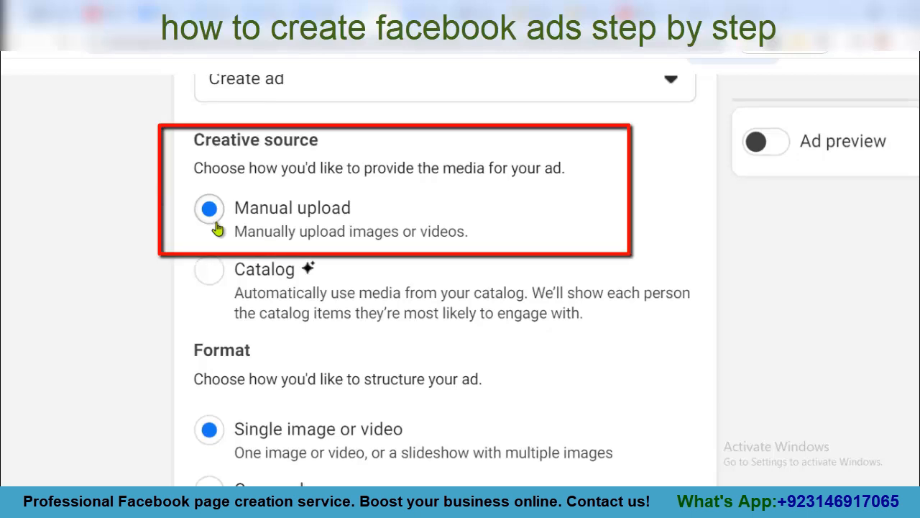
- Keep Manual upload and the Single image or video format, and start adding a video as the ad's media
scroll(217, 228, "down", 3)
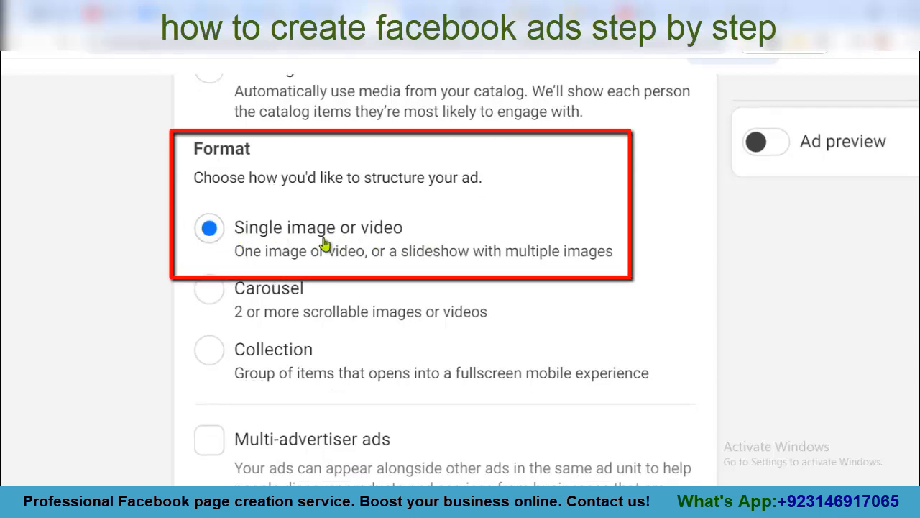
scroll(298, 243, "down", 1)
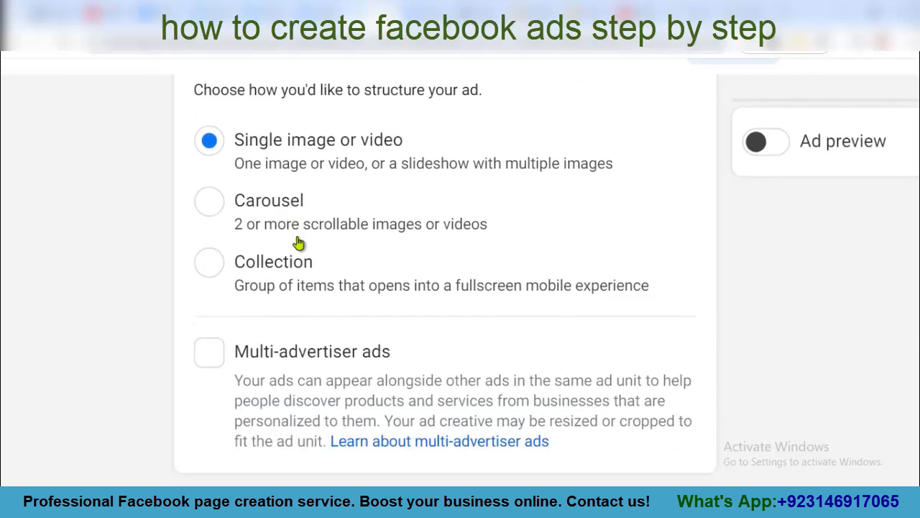
scroll(298, 243, "down", 3)
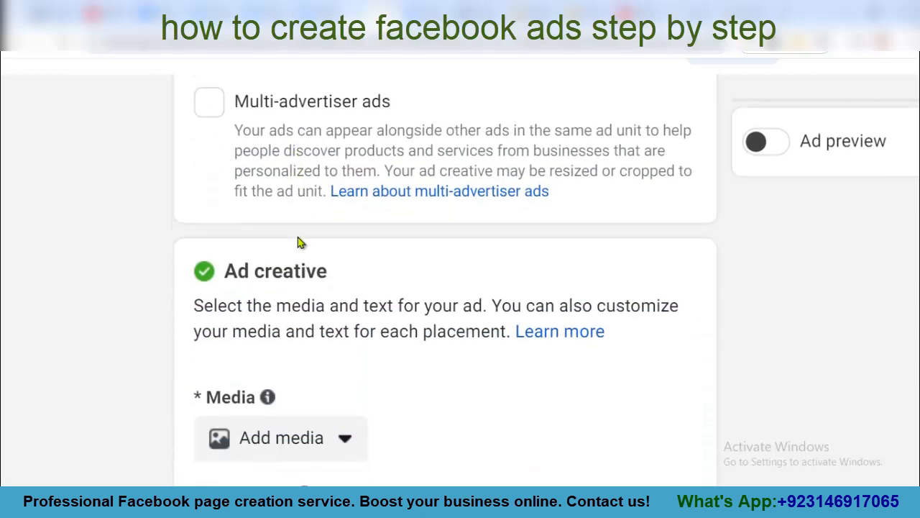
scroll(300, 243, "down", 3)
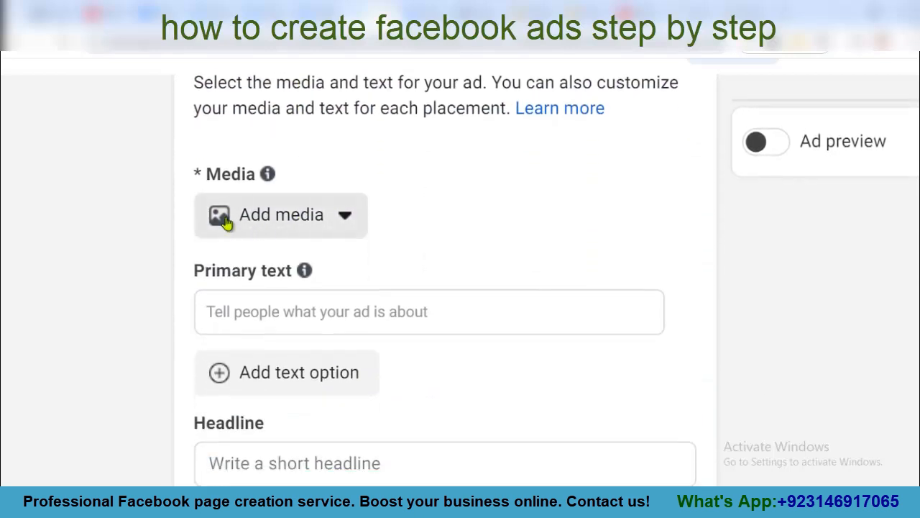
left_click(346, 220)
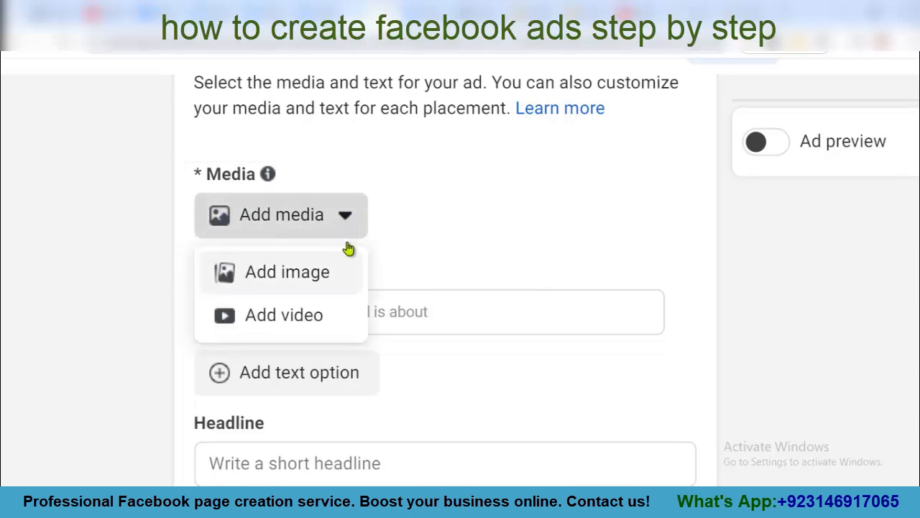
left_click(308, 327)
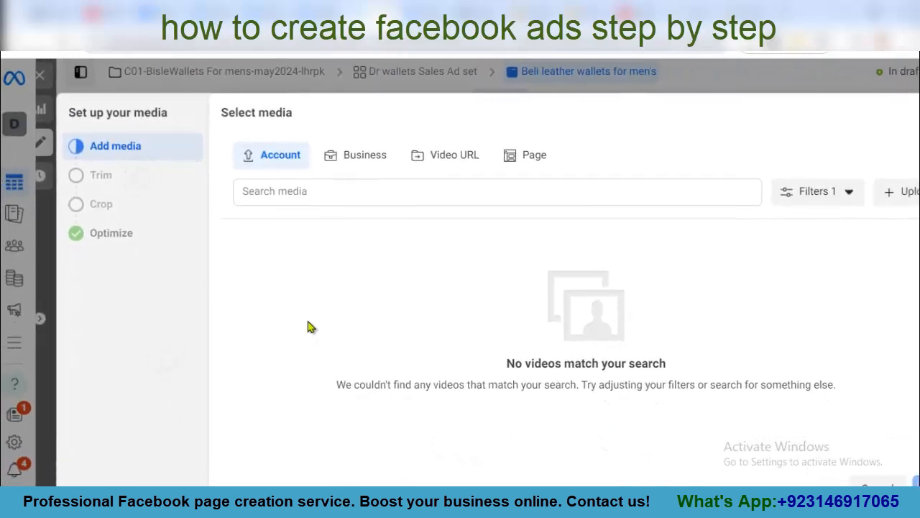
- Upload the wallet videos from the computer and choose the 720 × 720 one as the ad's media
scroll(560, 288, "down", 1)
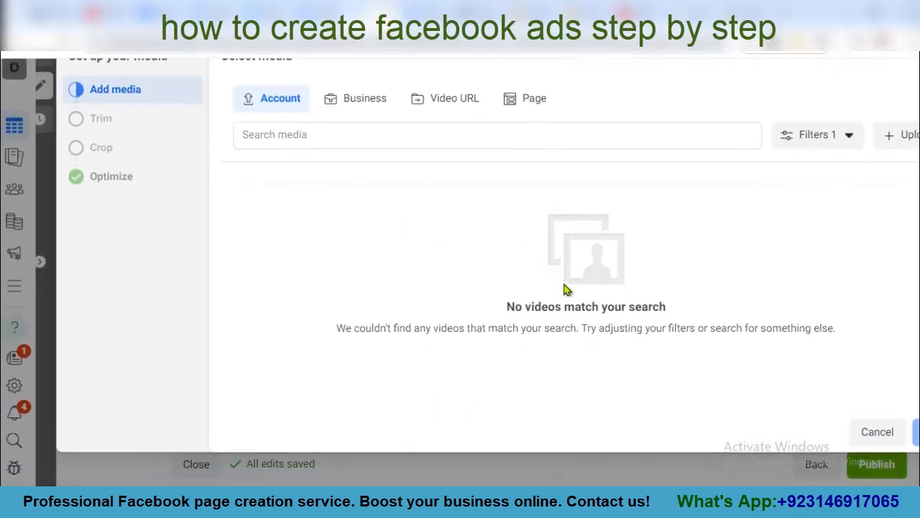
scroll(535, 299, "up", 1)
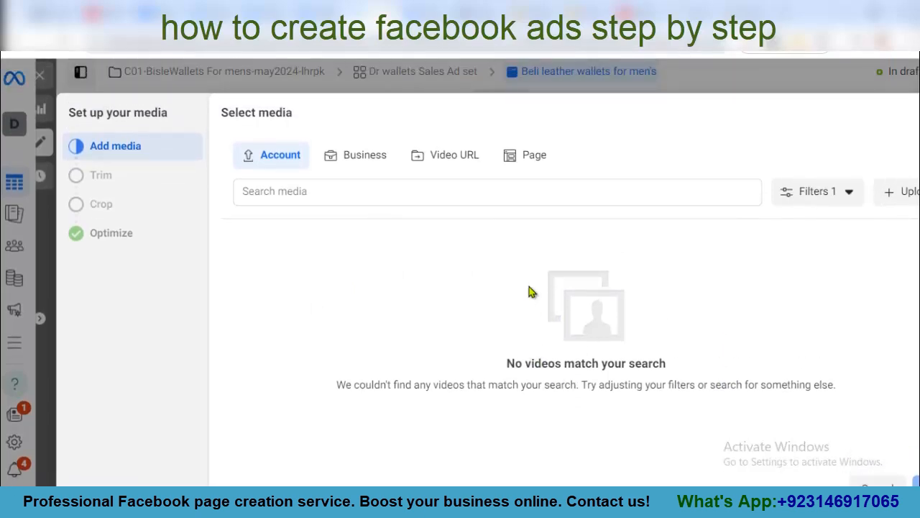
key("ctrl+minus")
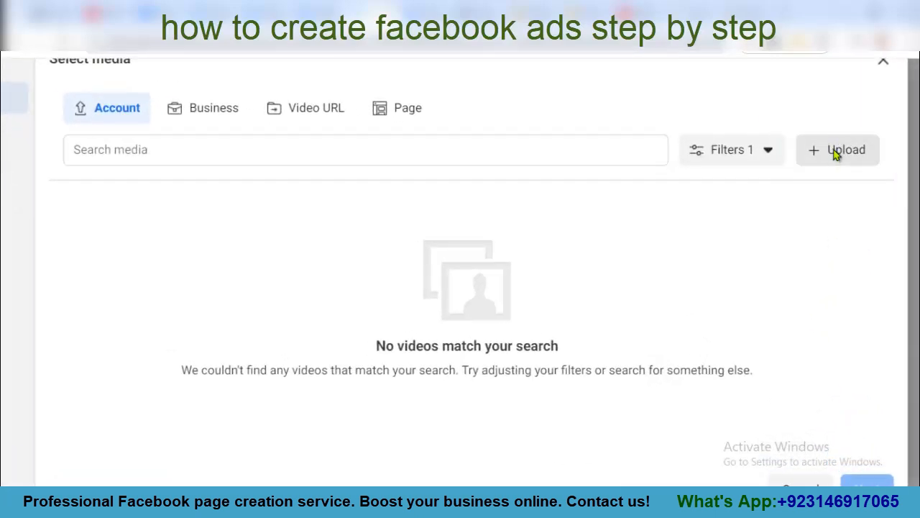
left_click(835, 152)
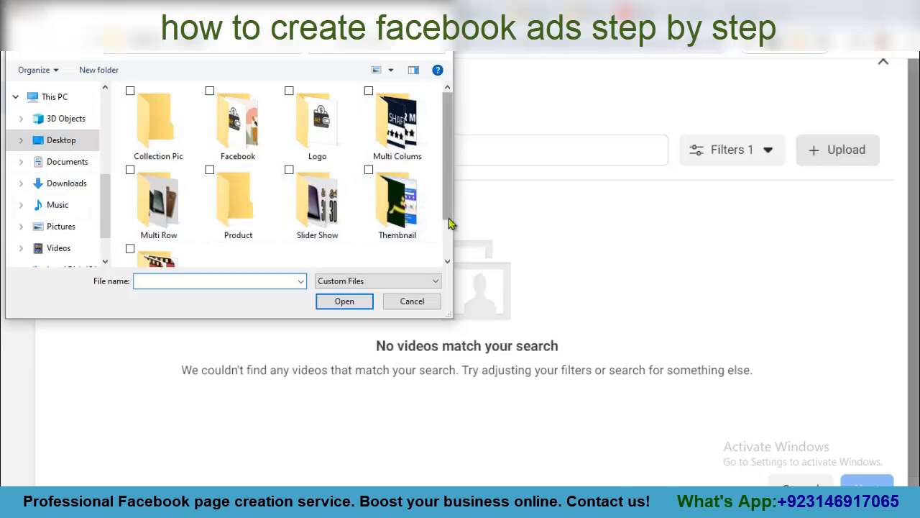
left_click_drag(447, 232, 445, 202)
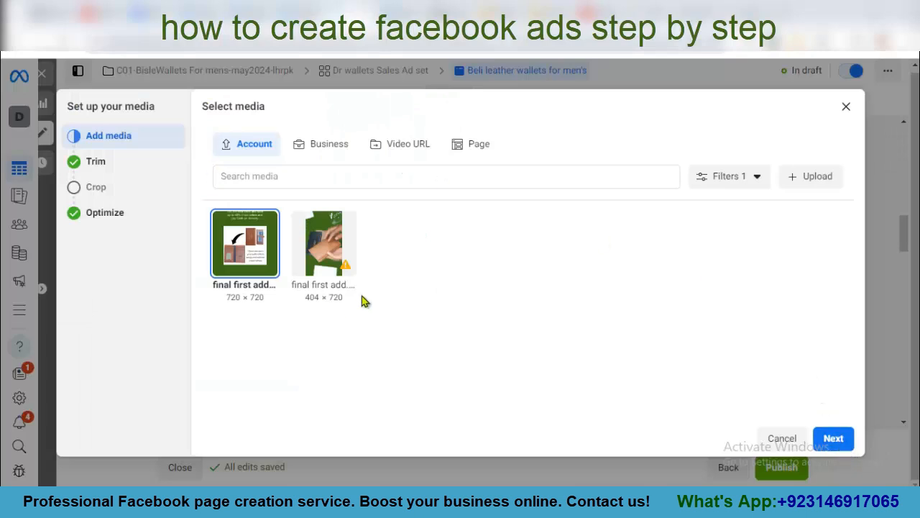
mouse_move(351, 274)
left_click(834, 438)
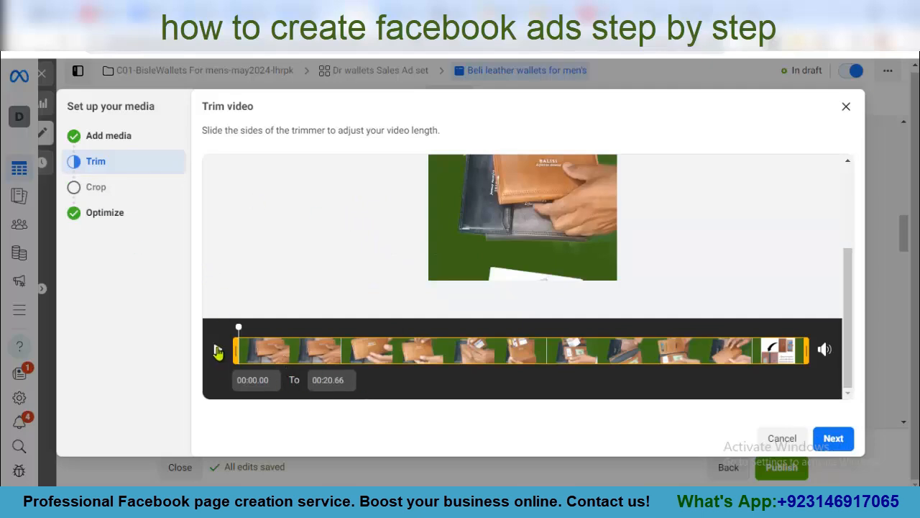
- Preview part of the video in the trimmer and keep its full range, 00:00.00 to 00:20.66
left_click(218, 350)
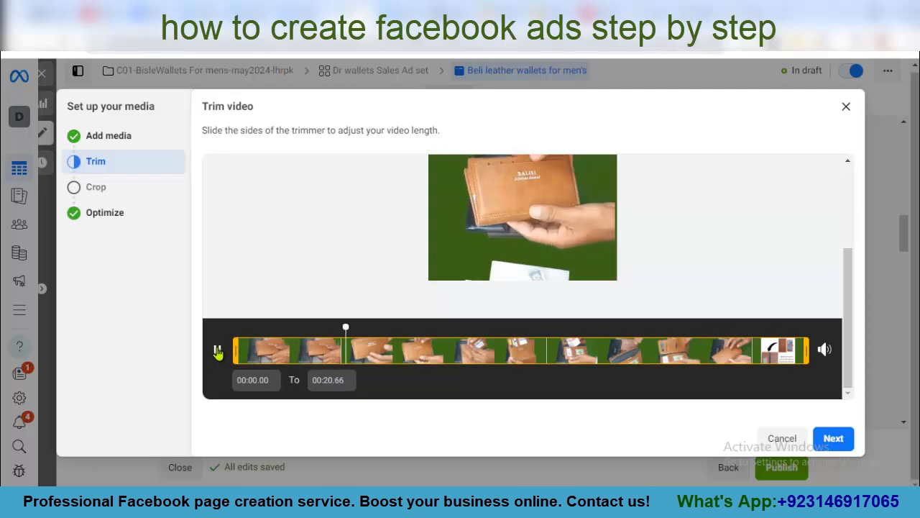
left_click(218, 350)
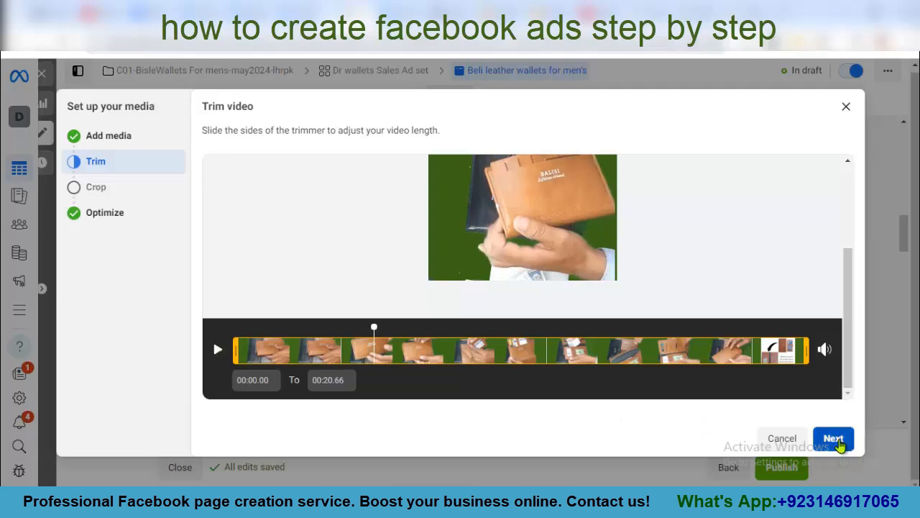
left_click(833, 440)
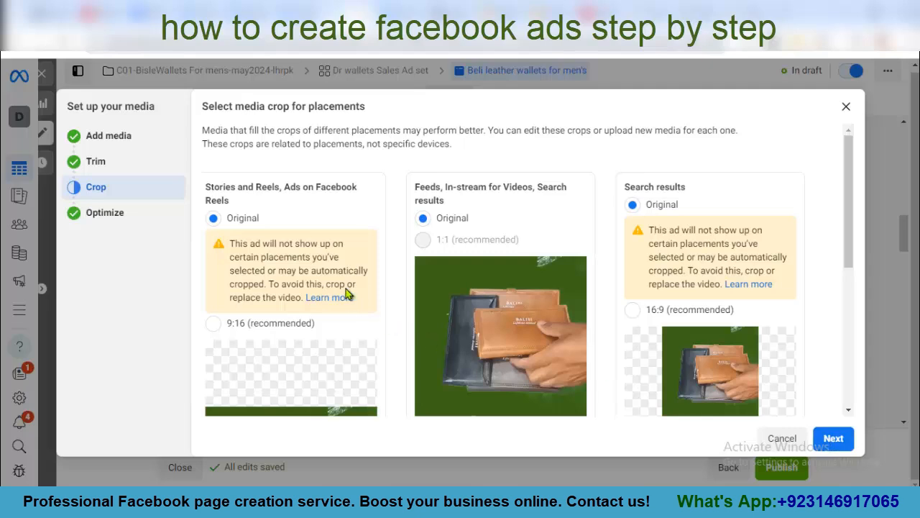
- Review the video crops for each placement group and accept them all as Original
scroll(493, 284, "down", 2)
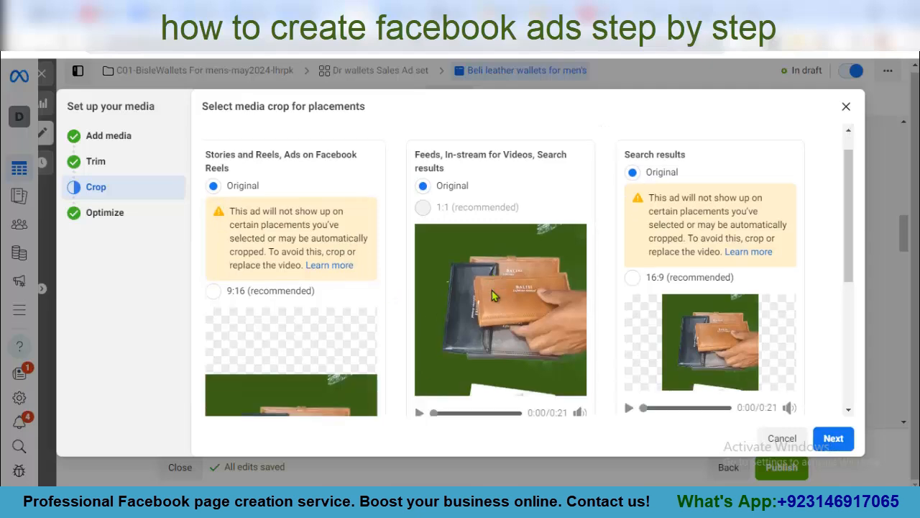
scroll(492, 291, "up", 1)
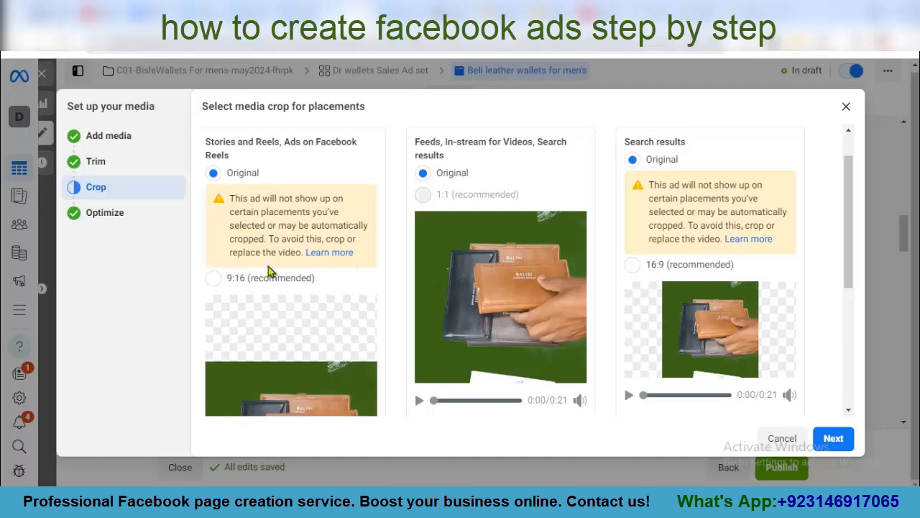
scroll(270, 267, "down", 6)
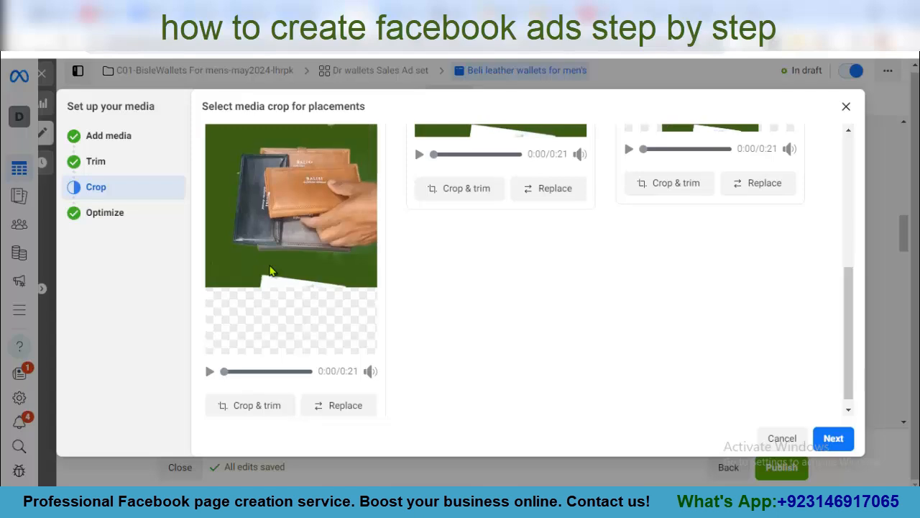
scroll(269, 270, "up", 6)
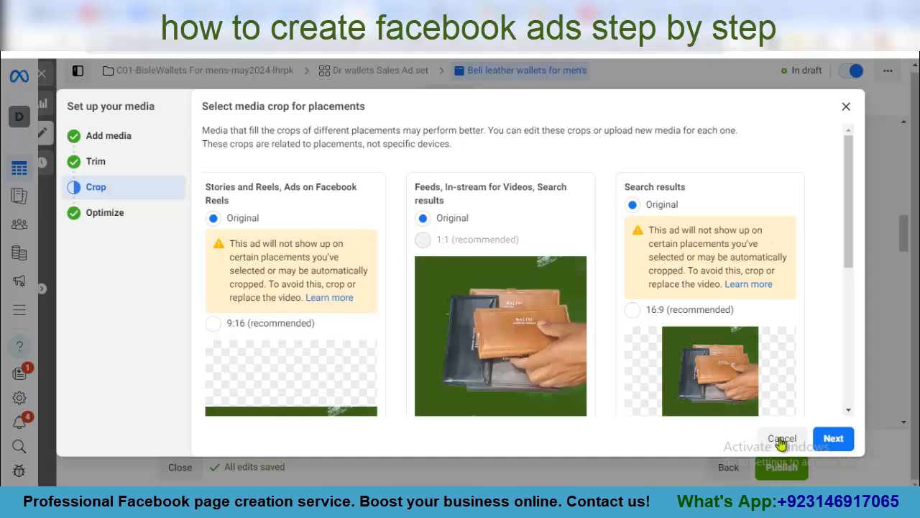
left_click(833, 440)
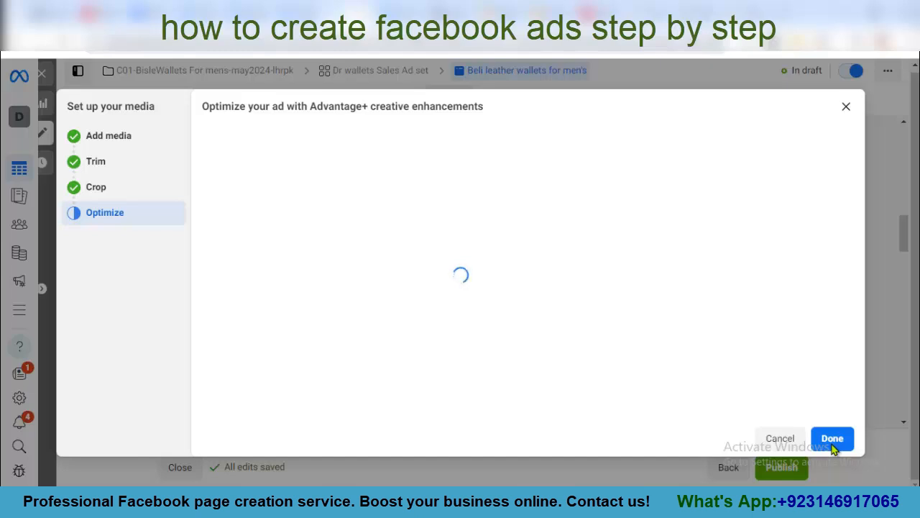
- Turn on the Adjust visuals enhancement, leave Add catalog items off, and finish the media setup
scroll(386, 339, "down", 2)
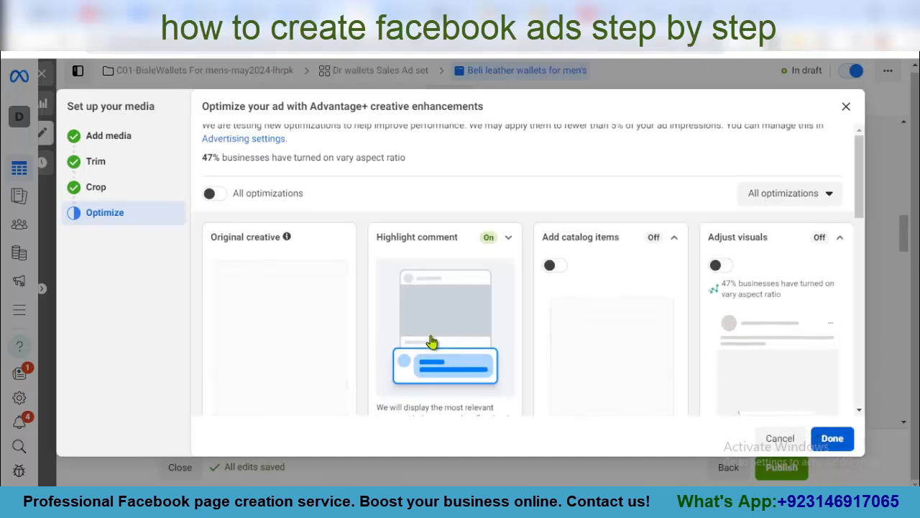
scroll(386, 335, "up", 2)
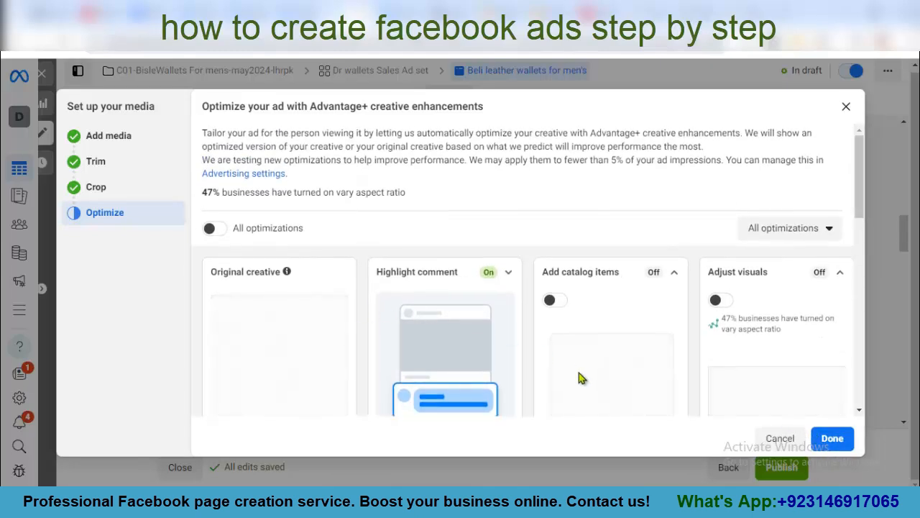
scroll(575, 376, "down", 2)
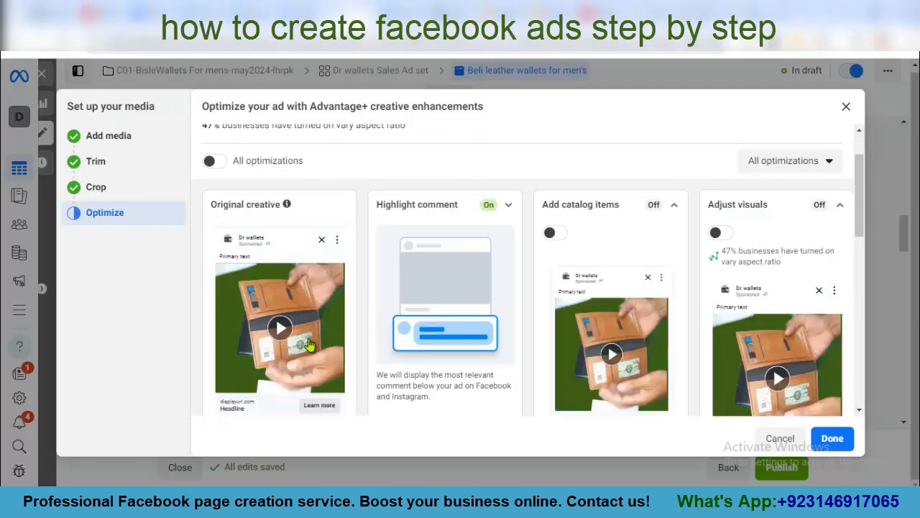
scroll(512, 389, "down", 1)
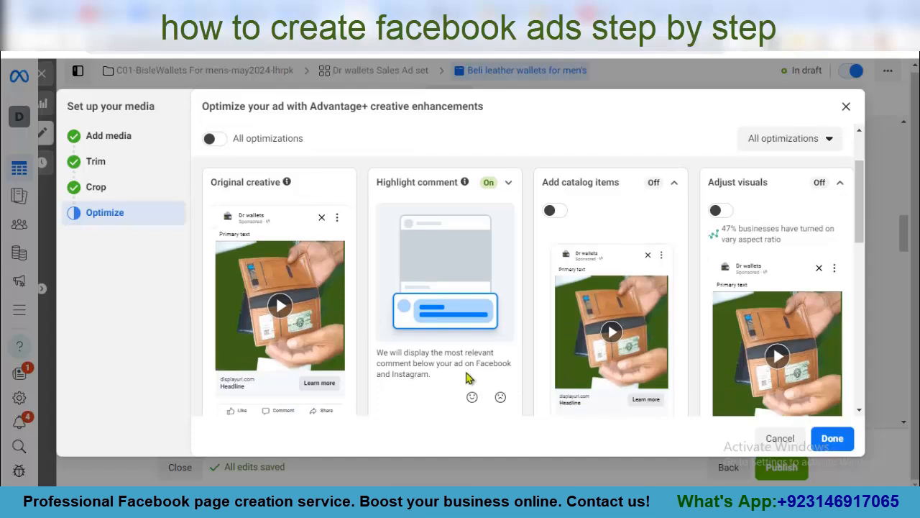
left_click(553, 211)
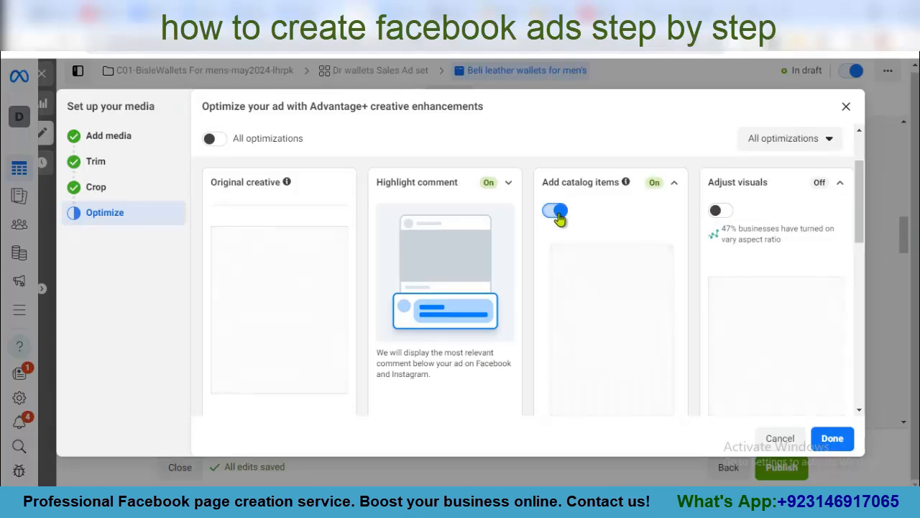
left_click(555, 211)
left_click(719, 210)
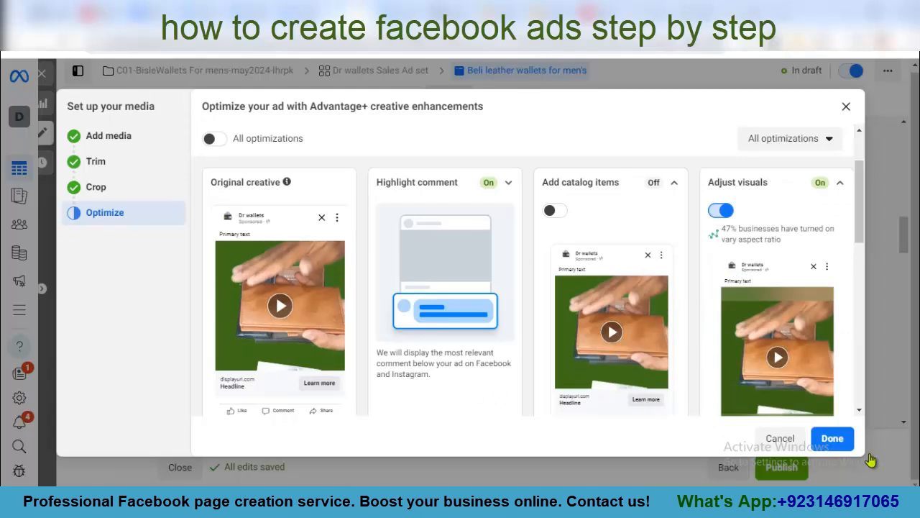
left_click(833, 440)
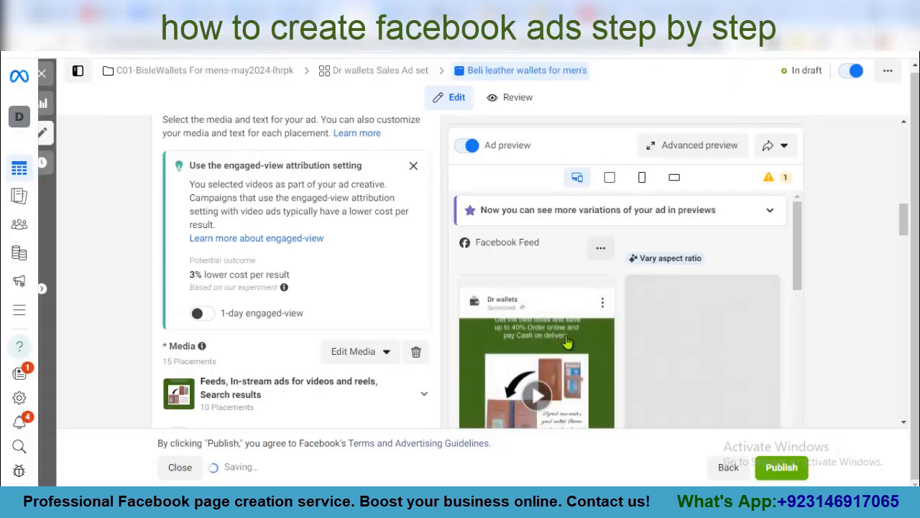
- Look over the Facebook Feed preview of the video ad and its Vary aspect ratio variation
scroll(550, 370, "down", 2)
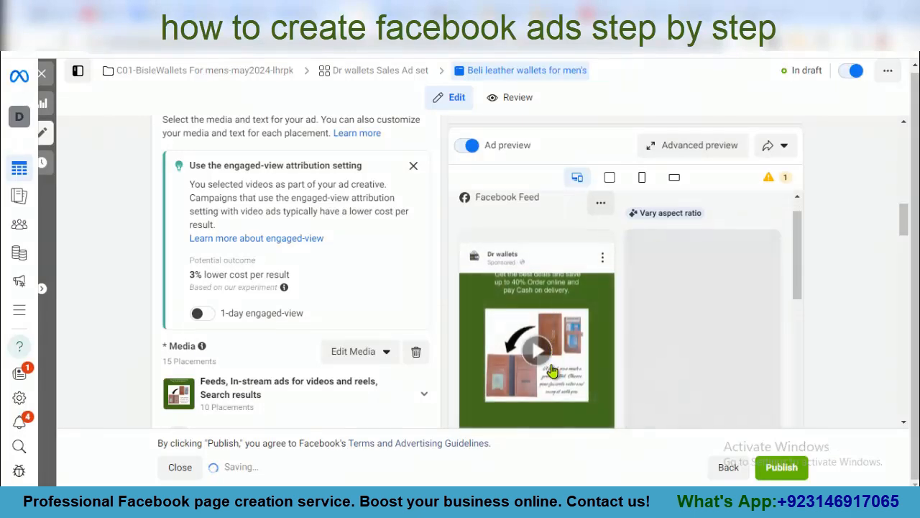
scroll(552, 370, "up", 2)
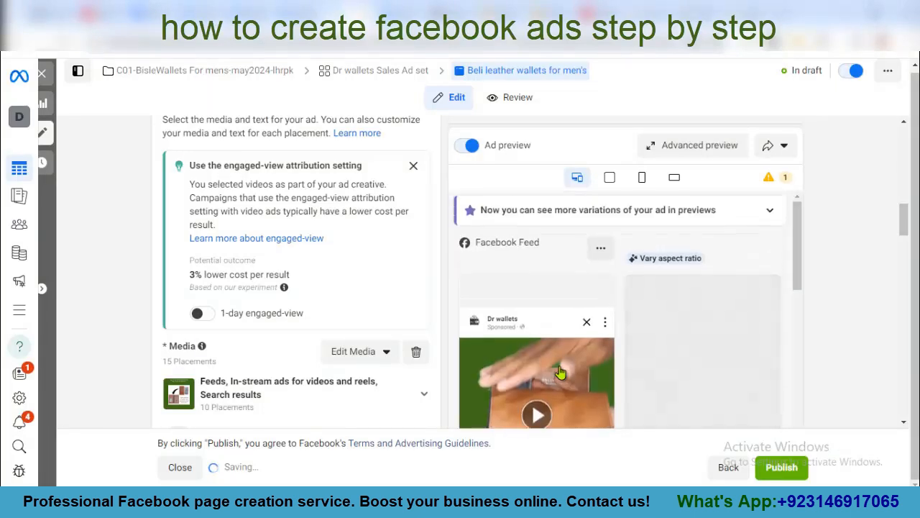
scroll(561, 372, "down", 2)
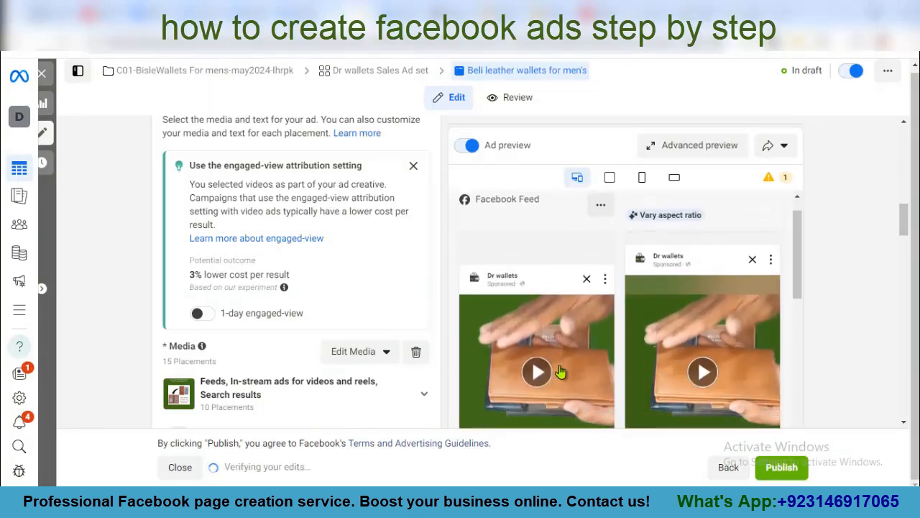
- Complete the headline as "Get the best deals and save up to 40%. Order online and pay with cash on delivery."
scroll(175, 310, "down", 5)
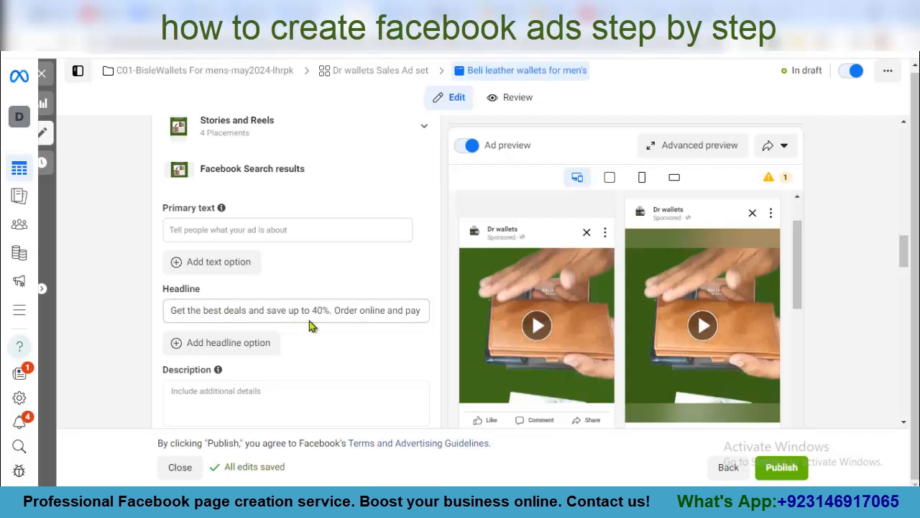
left_click(422, 310)
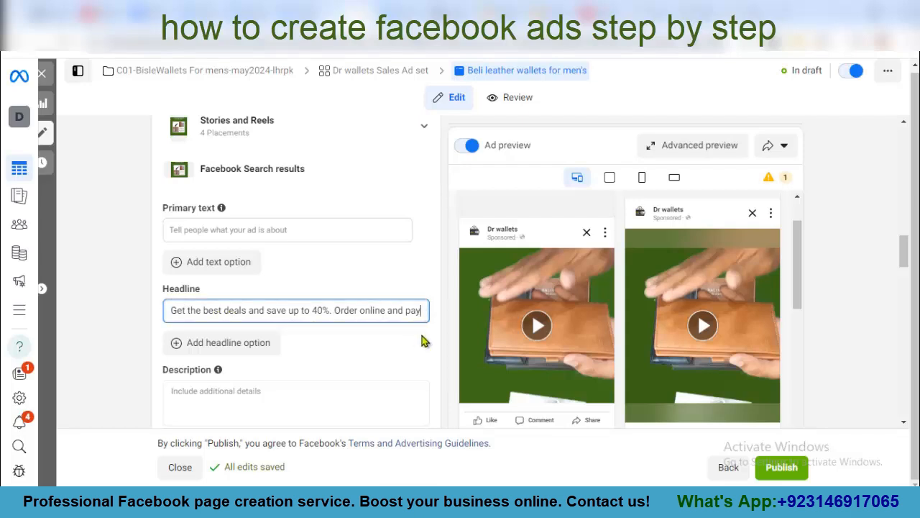
type("with cash on del")
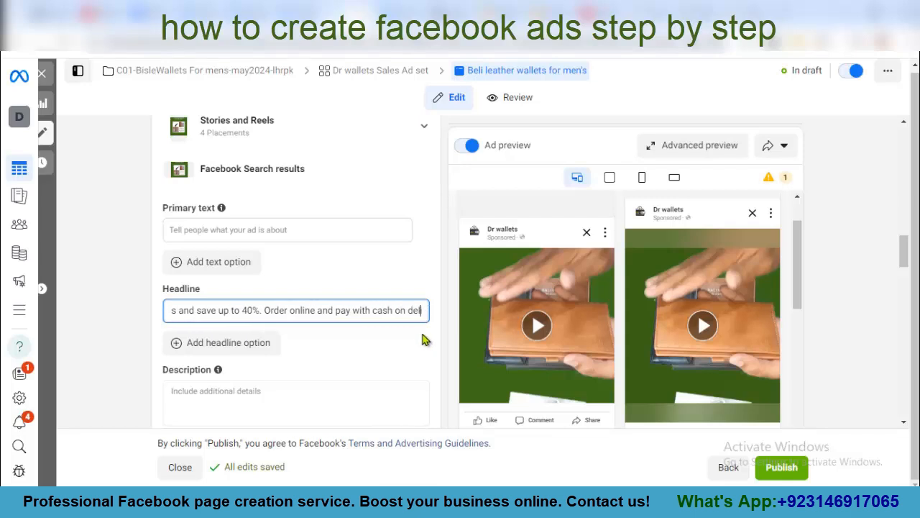
type("ivery.")
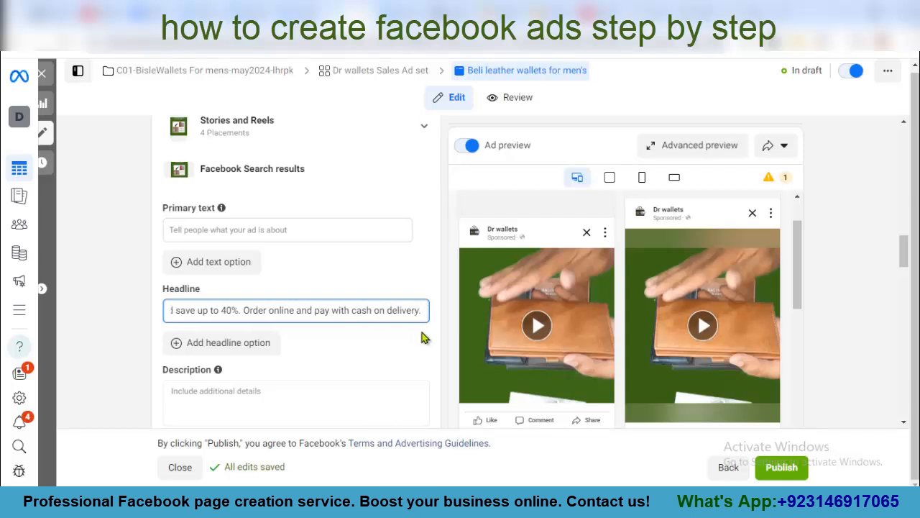
left_click(376, 341)
scroll(376, 340, "down", 2)
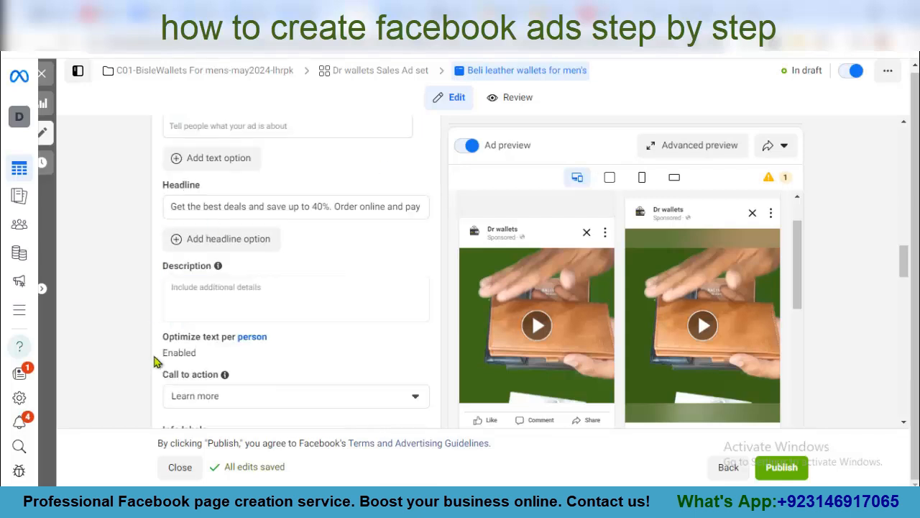
- Fill the ad description with the full "Explore our high-quality leather wallets, featuring multiple compartments" text copied from the notes file
left_click(190, 288)
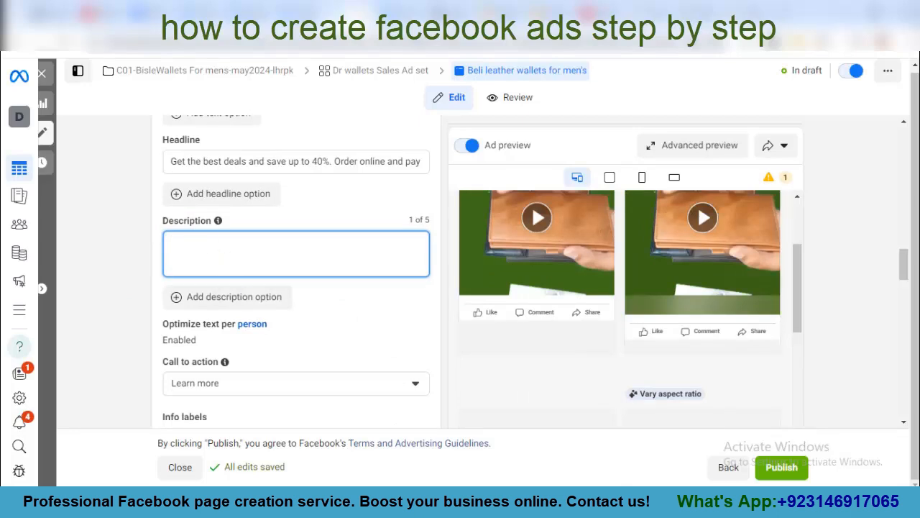
key("alt+Tab")
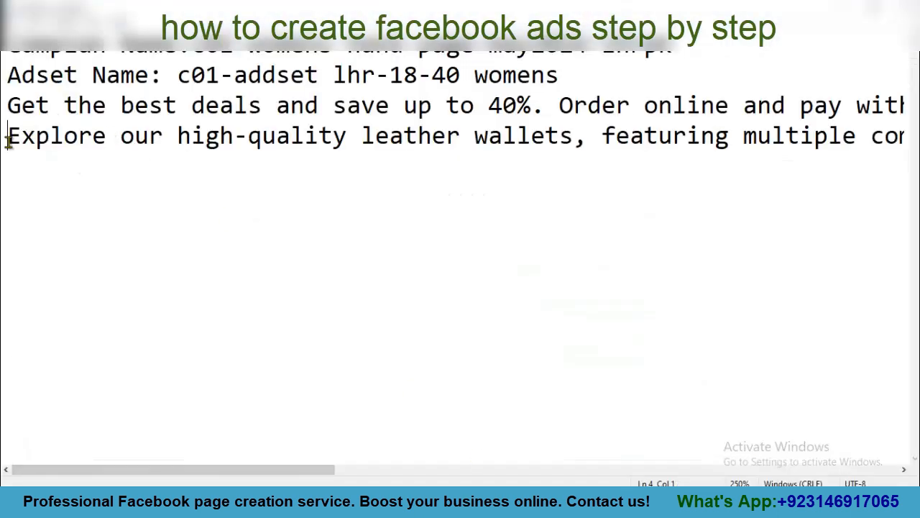
key("shift+Right")
key("shift+Right")
key("shift+Right")
key("shift+Right")
key("shift+Right")
key("shift+Right")
key("shift+Right")
key("shift+Right")
key("shift+Right")
key("shift+Right")
key("shift+Right")
key("shift+Right")
key("shift+Right")
key("shift+Right")
key("shift+End")
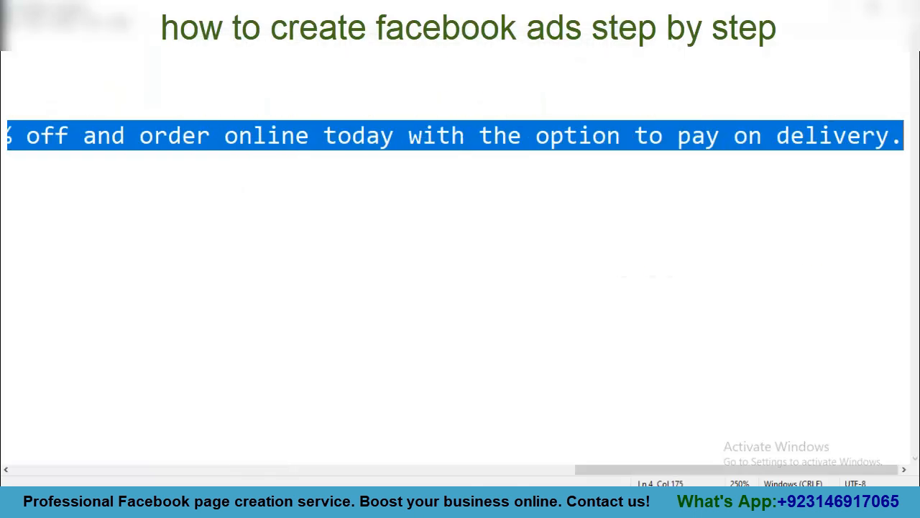
right_click(729, 140)
left_click(626, 183)
left_click(839, 8)
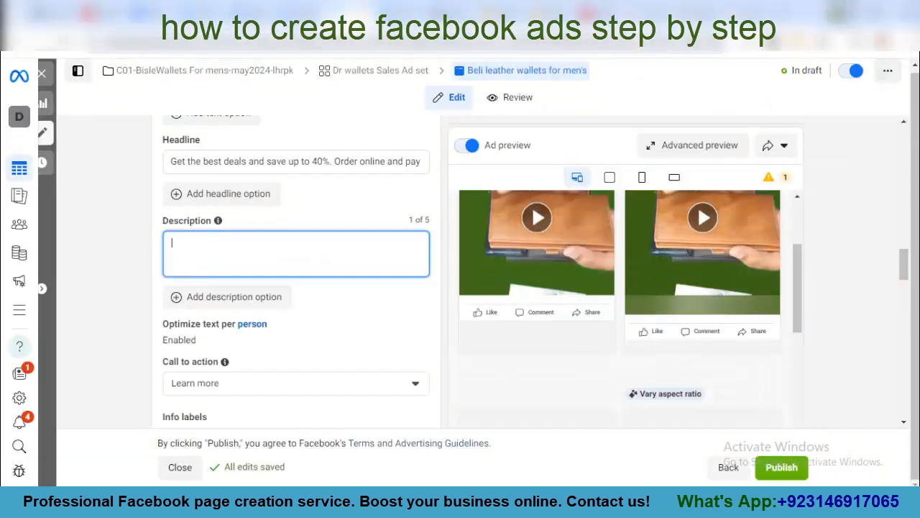
right_click(213, 257)
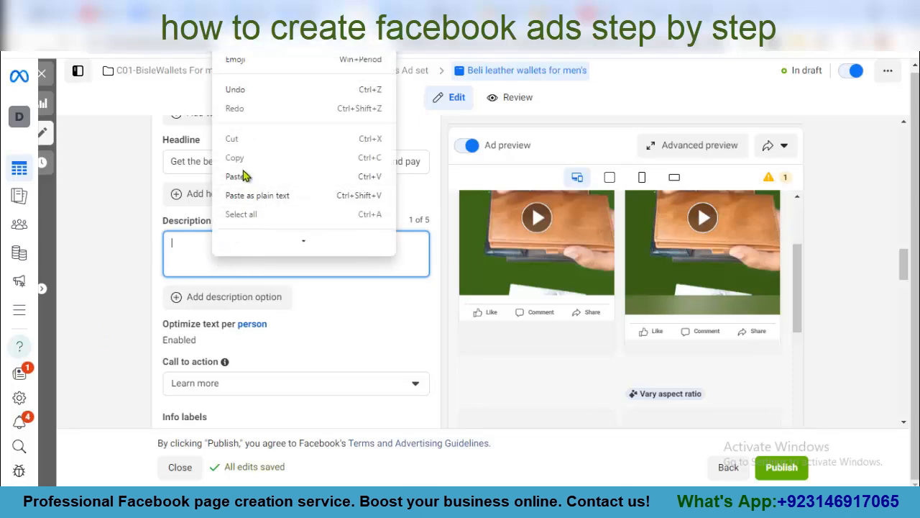
left_click(243, 176)
- Set the ad's call to action to Order now
left_click(468, 392)
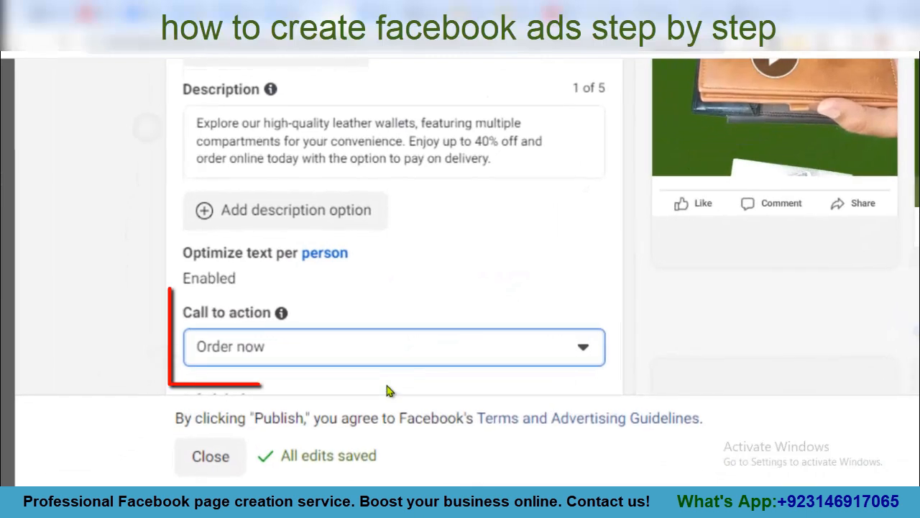
left_click(585, 352)
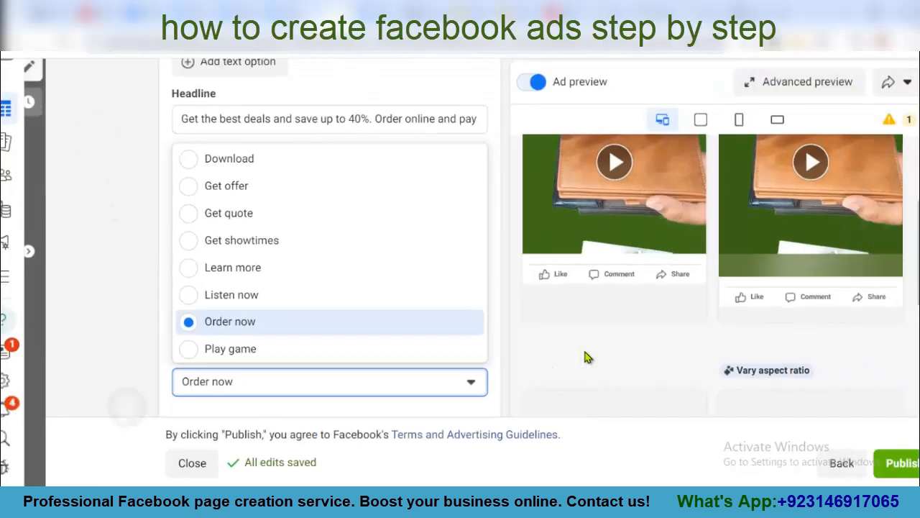
scroll(886, 366, "down", 5)
scroll(886, 366, "down", 1)
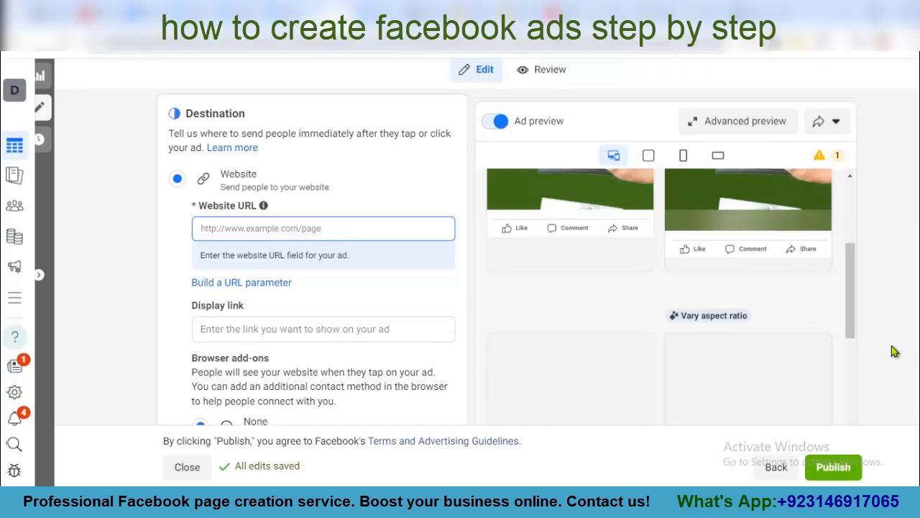
left_click(208, 230)
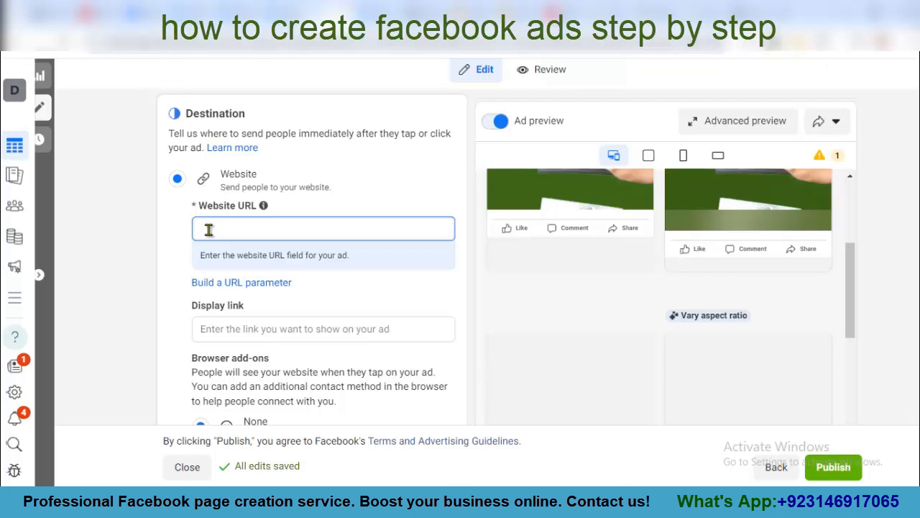
left_click(757, 17)
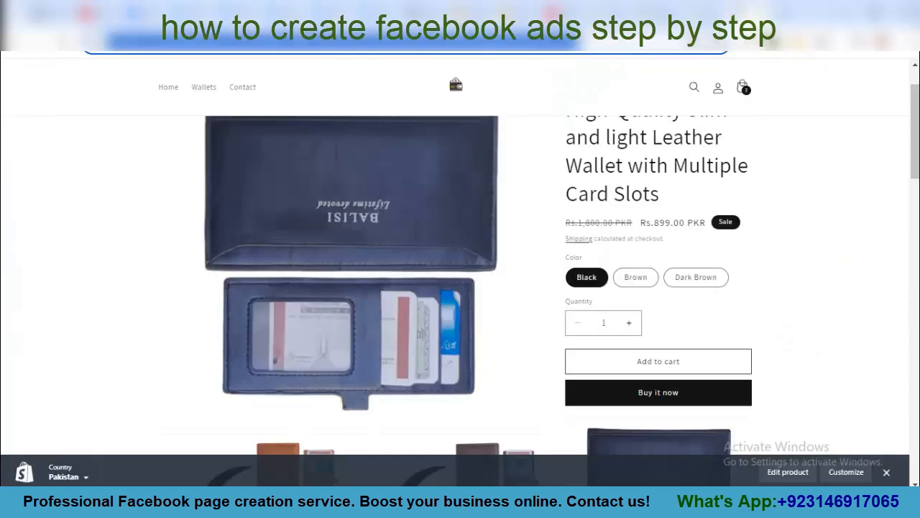
right_click(279, 52)
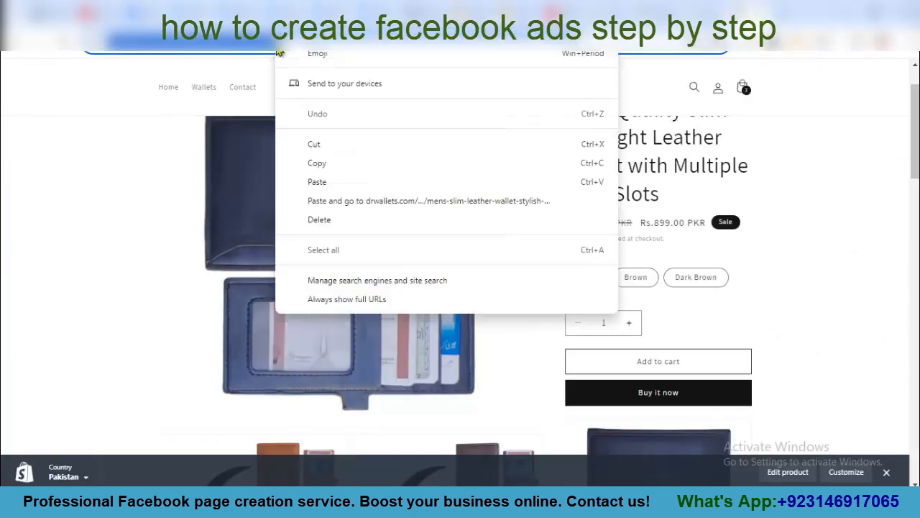
left_click(317, 164)
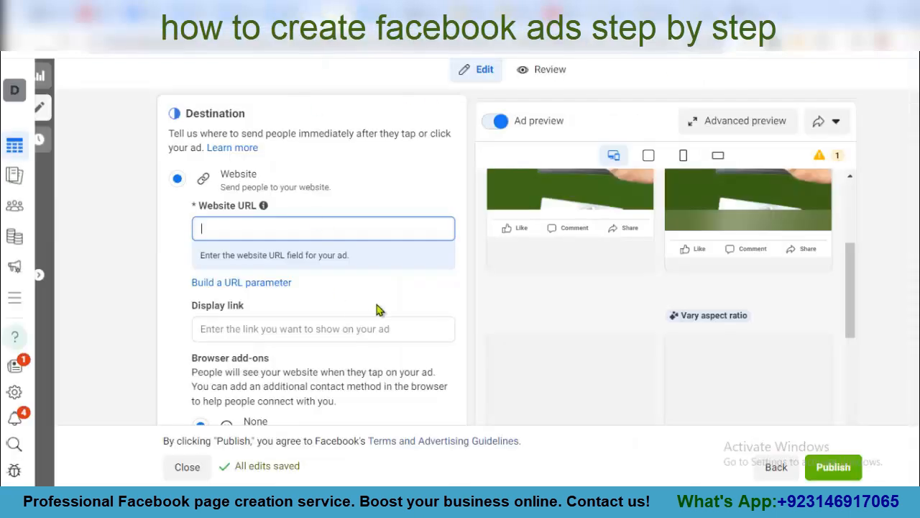
right_click(213, 234)
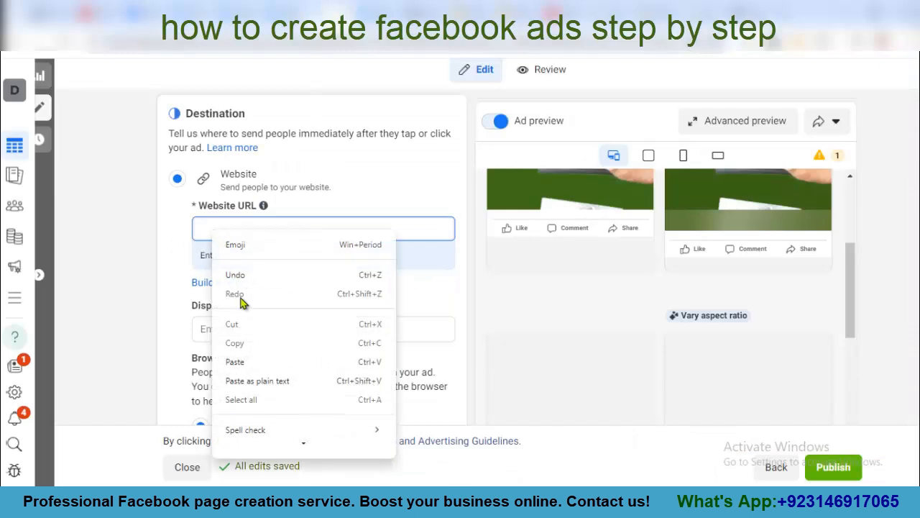
left_click(239, 361)
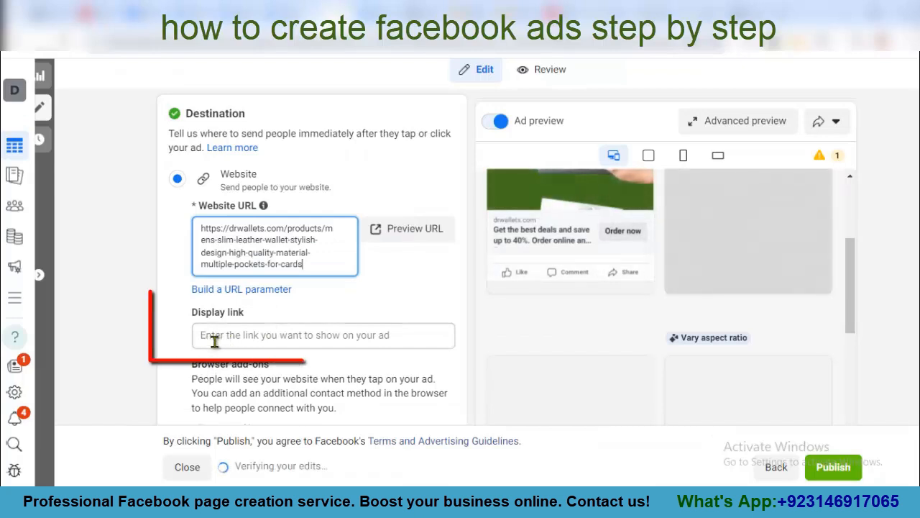
left_click(214, 342)
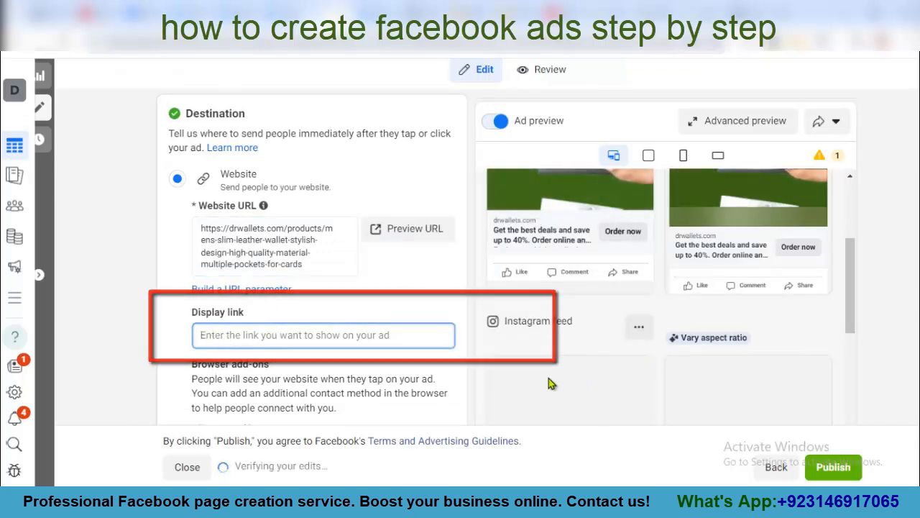
scroll(549, 397, "up", 2)
scroll(549, 397, "down", 1)
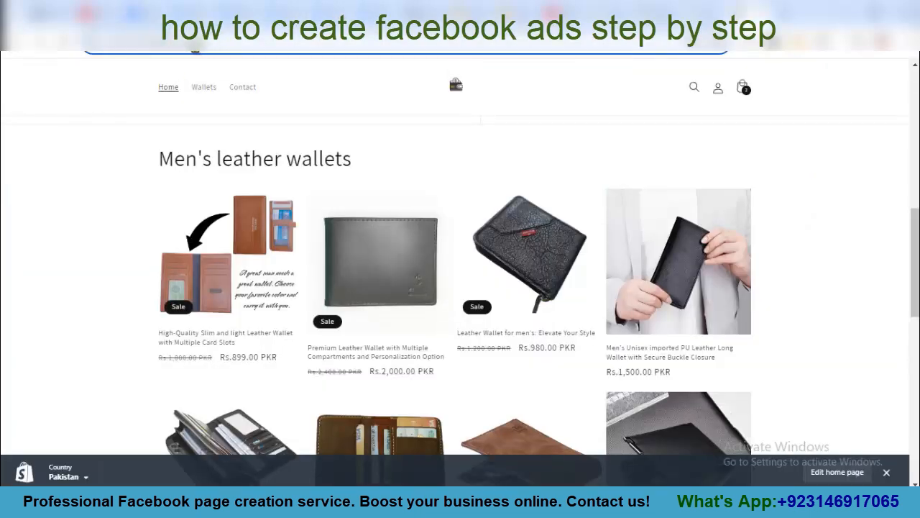
right_click(147, 50)
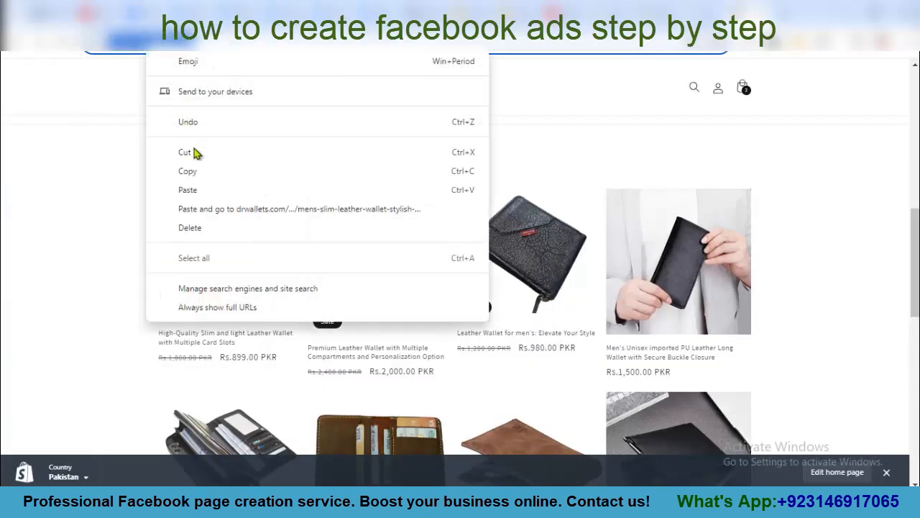
left_click(196, 177)
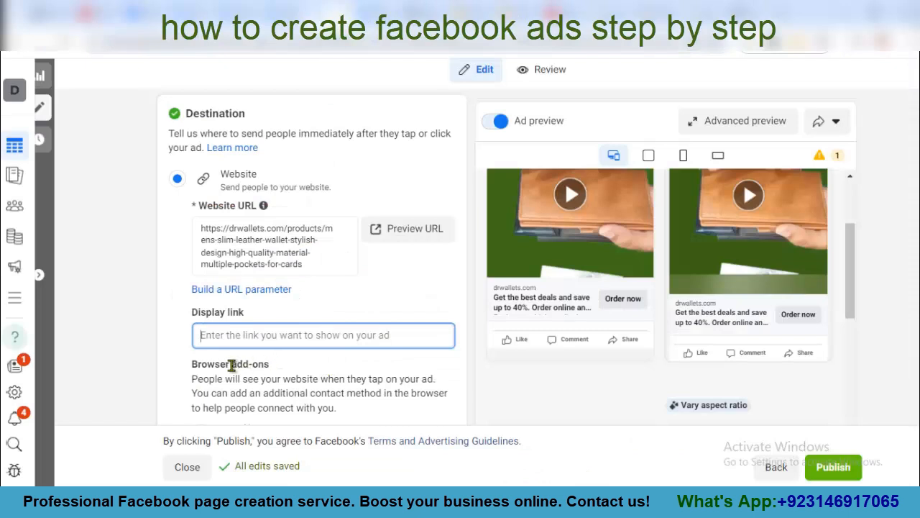
right_click(215, 341)
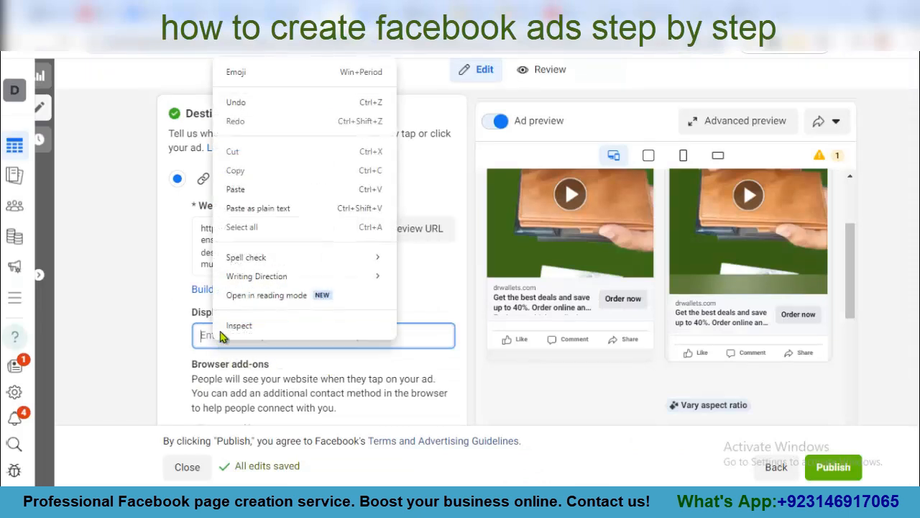
left_click(246, 189)
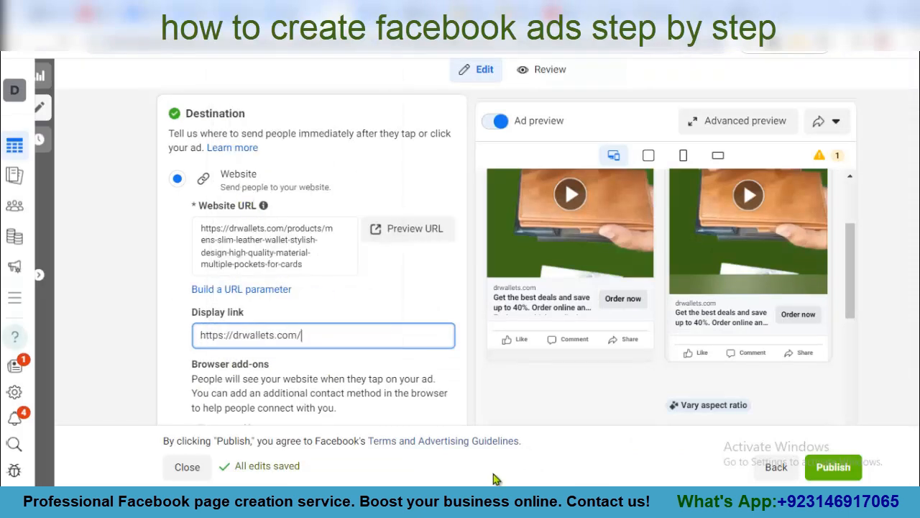
left_click(507, 385)
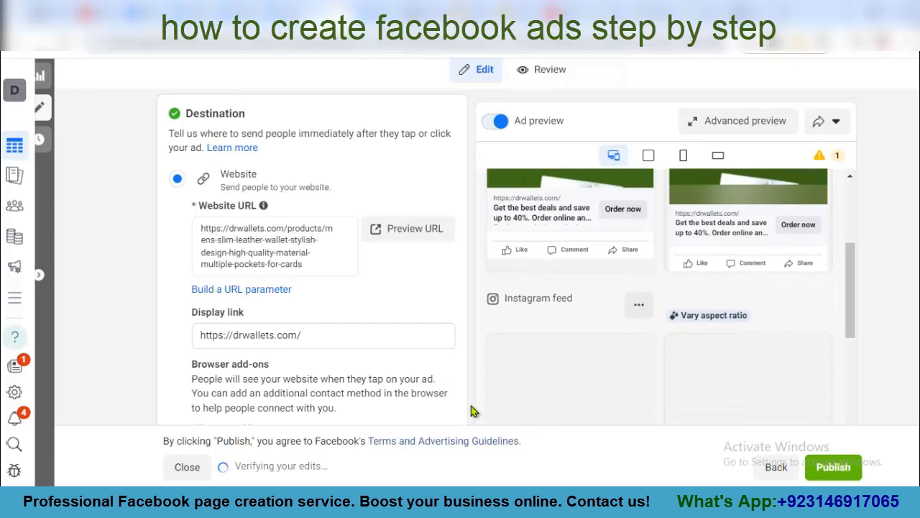
- Review the remaining ad settings: browser add-ons, other destination types, languages, tracking events and URL parameters
scroll(424, 413, "down", 1)
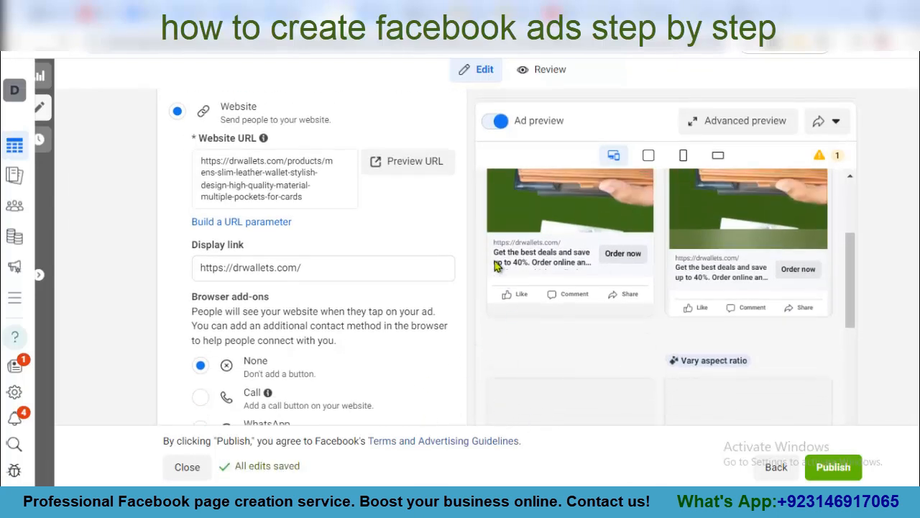
scroll(447, 374, "down", 5)
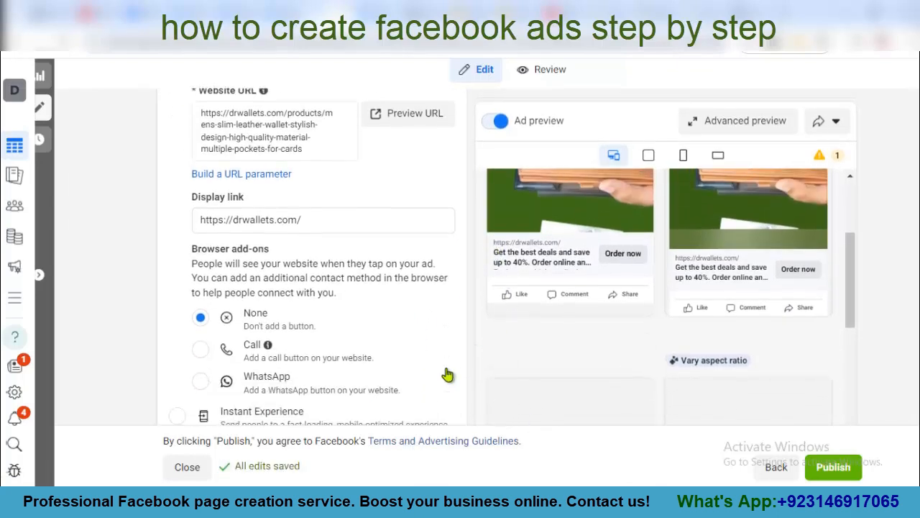
scroll(422, 386, "down", 3)
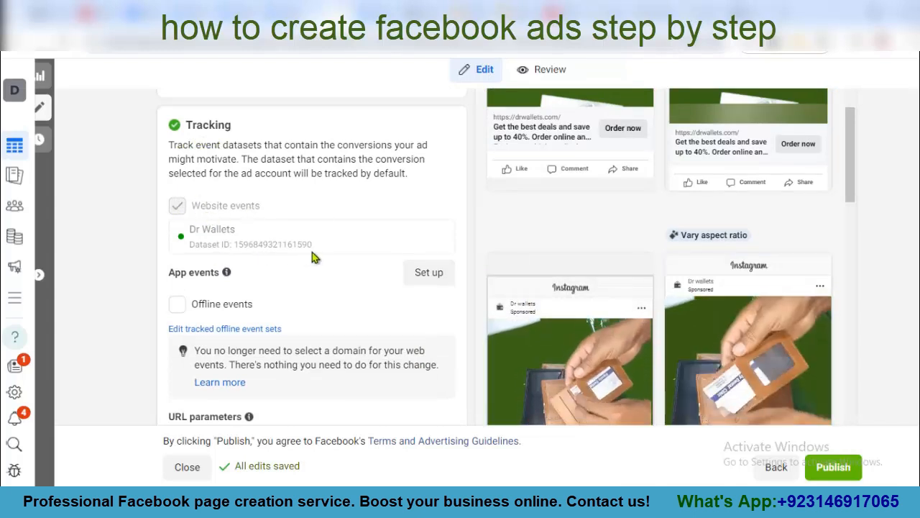
scroll(289, 271, "down", 1)
scroll(289, 271, "down", 1)
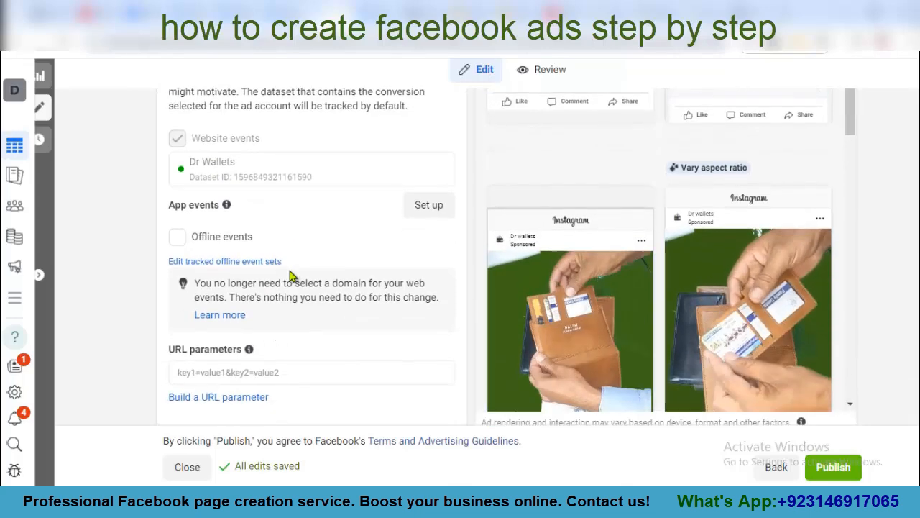
scroll(290, 271, "up", 1)
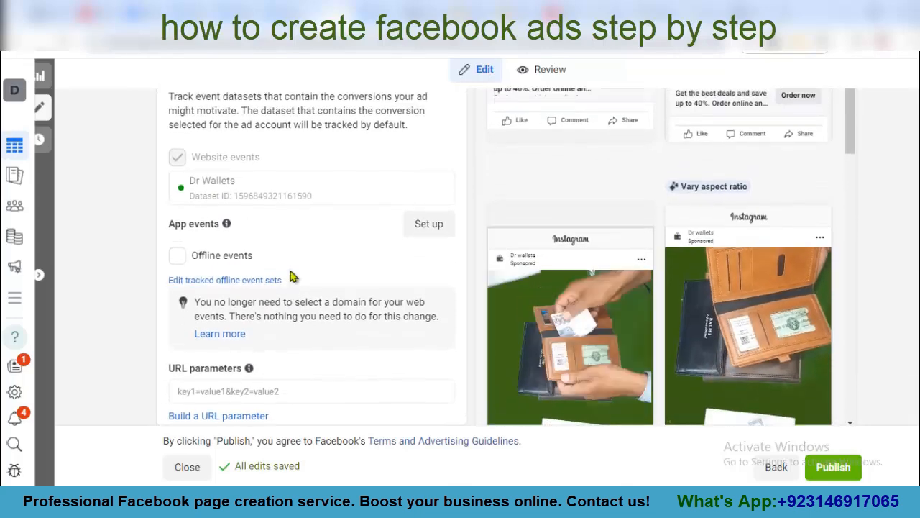
scroll(293, 273, "down", 1)
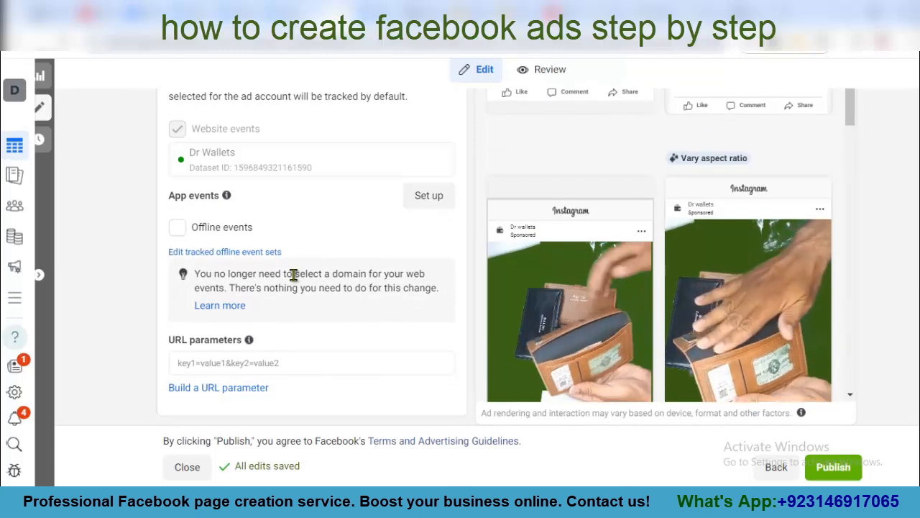
scroll(292, 275, "up", 4)
scroll(297, 281, "up", 4)
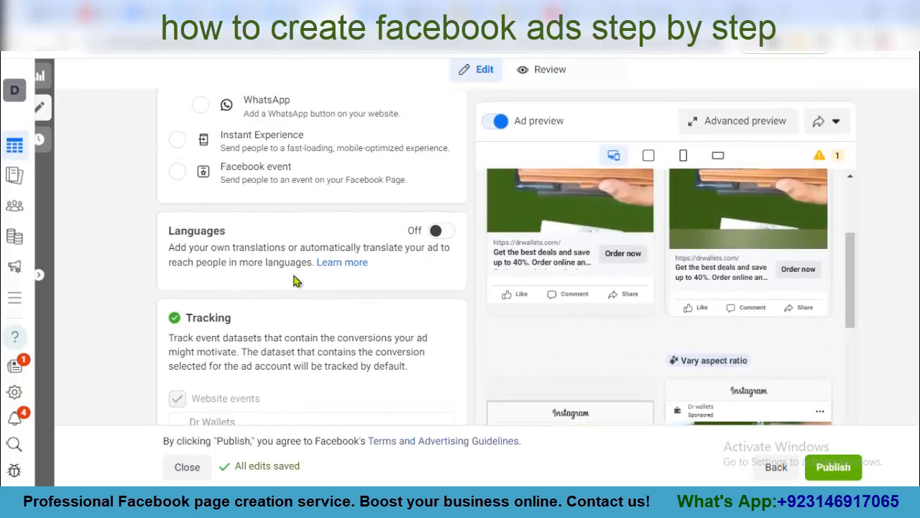
scroll(775, 310, "down", 3)
scroll(775, 310, "down", 2)
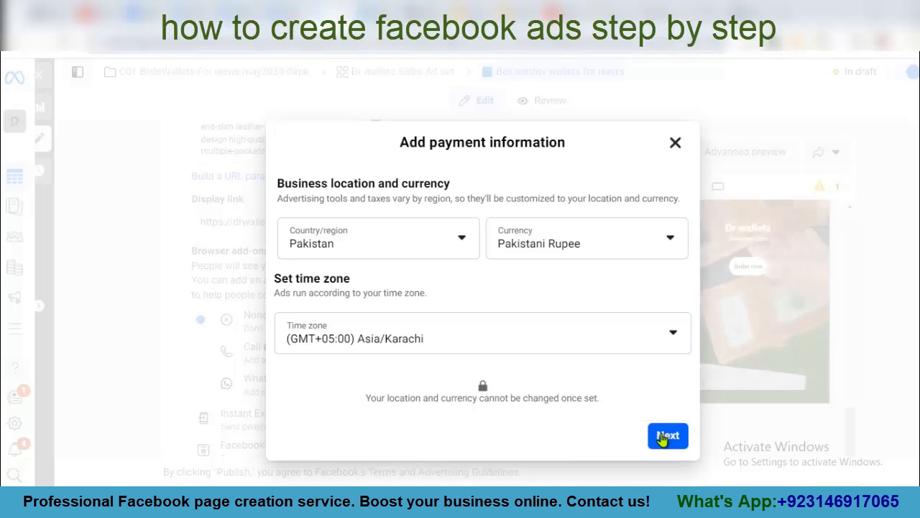
- Accept Pakistan, Pakistani Rupee and the Asia/Karachi time zone, mark an ad credit to claim, and continue with debit or credit card payment
left_click(663, 437)
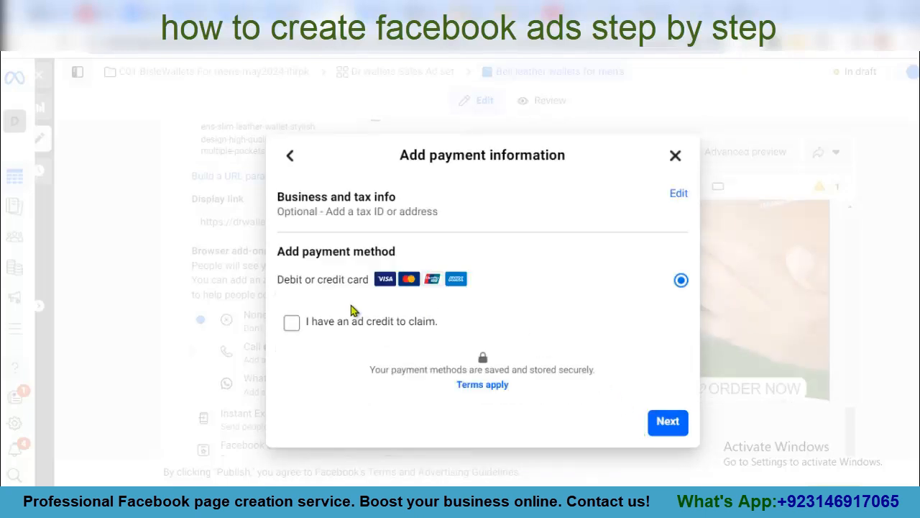
left_click(292, 325)
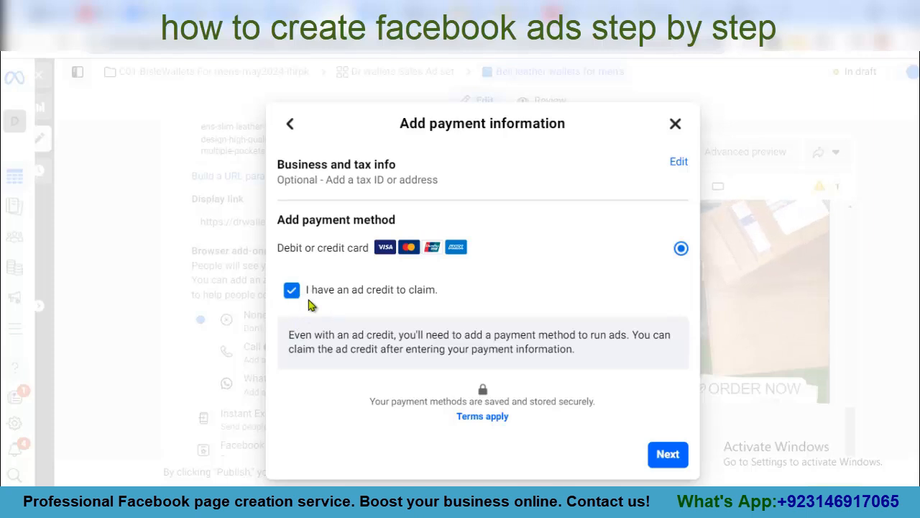
left_click(674, 451)
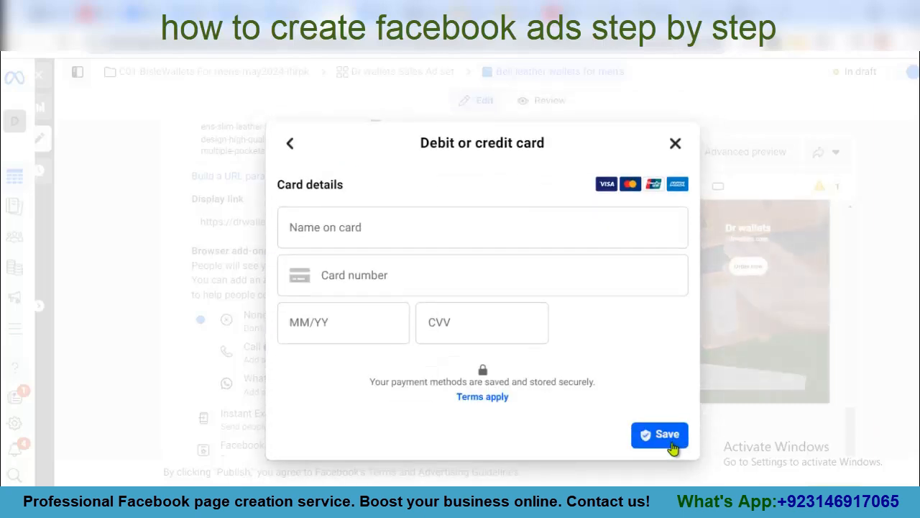
- Go through the payment card form's name, card number, expiry date and CVV fields
left_click(370, 227)
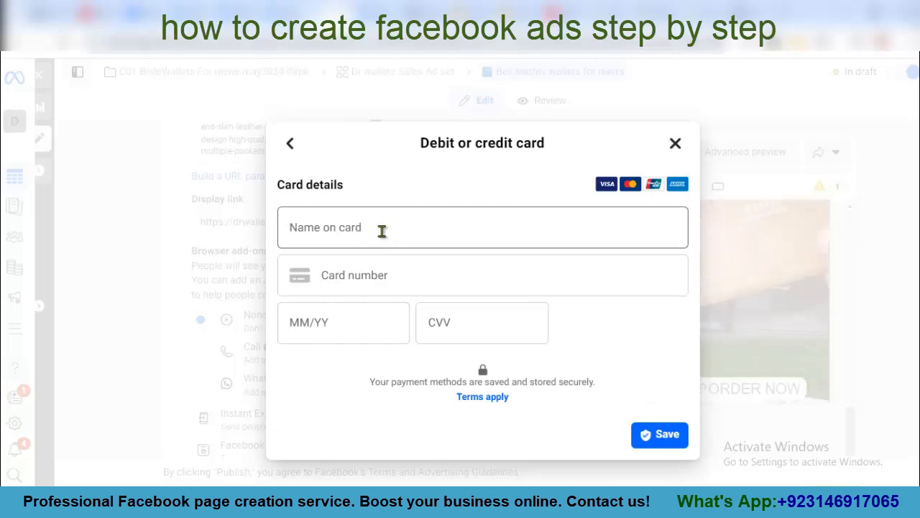
left_click(382, 230)
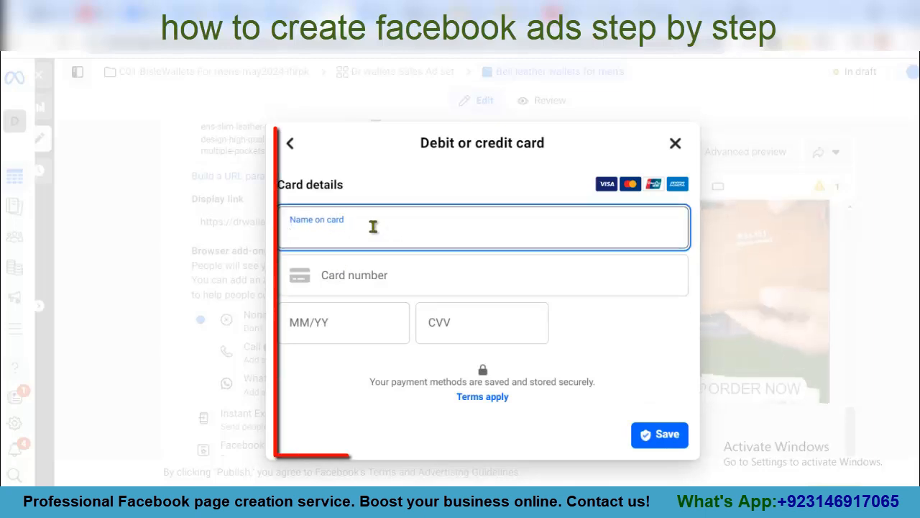
left_click(360, 274)
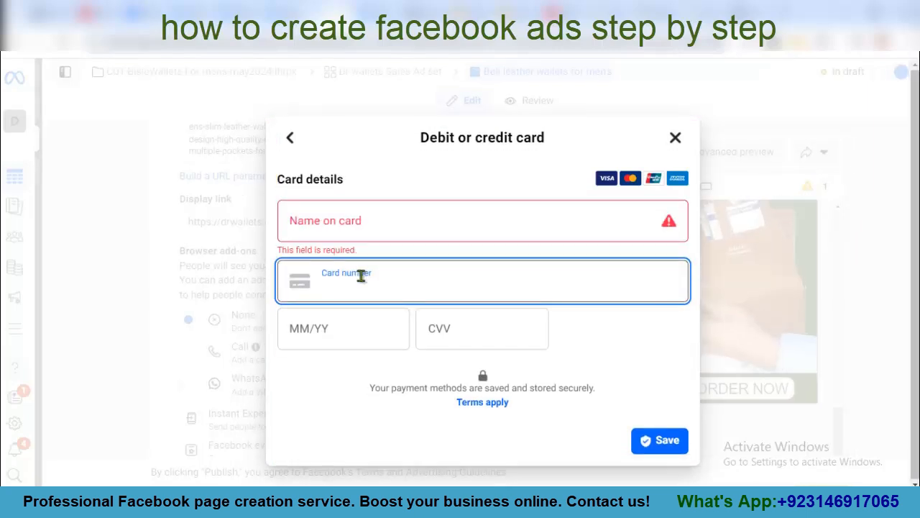
left_click(341, 338)
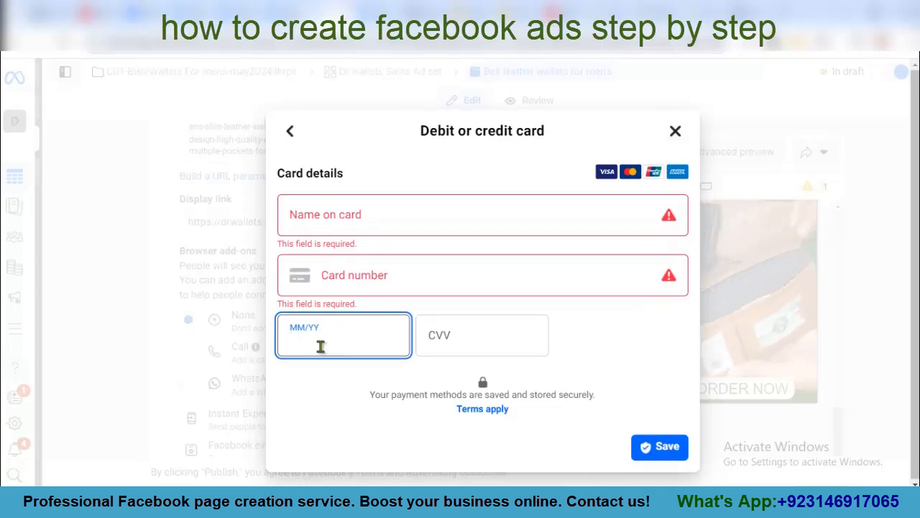
left_click(451, 345)
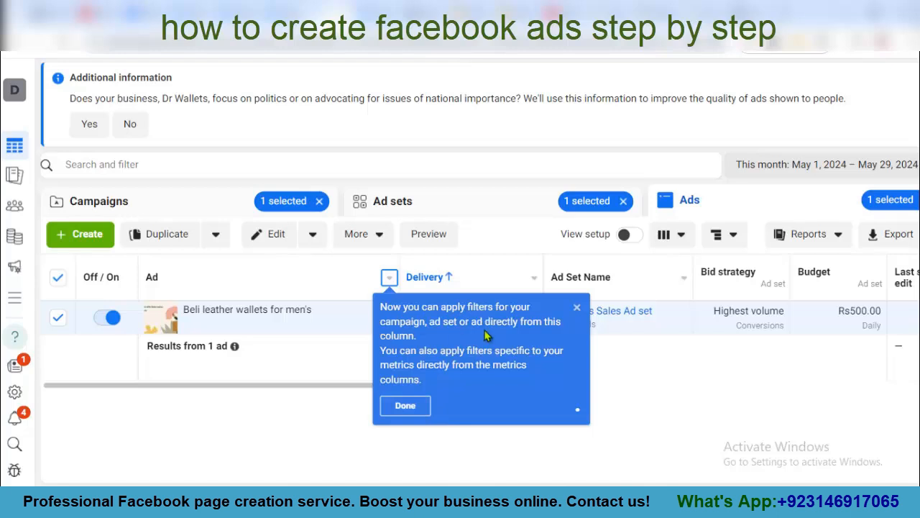
- Dismiss the column filter tip and look across the ad's delivery, ad set, bid strategy, budget and attribution columns
left_click(576, 307)
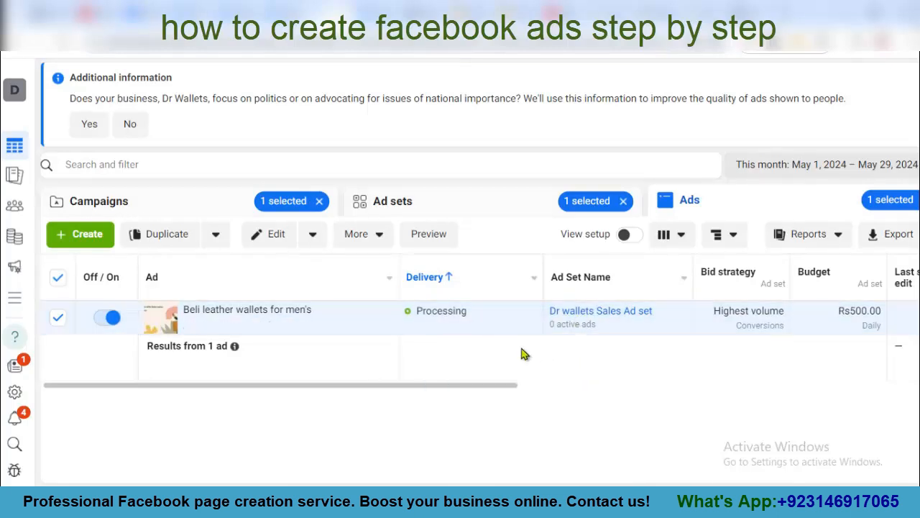
left_click_drag(464, 393, 571, 393)
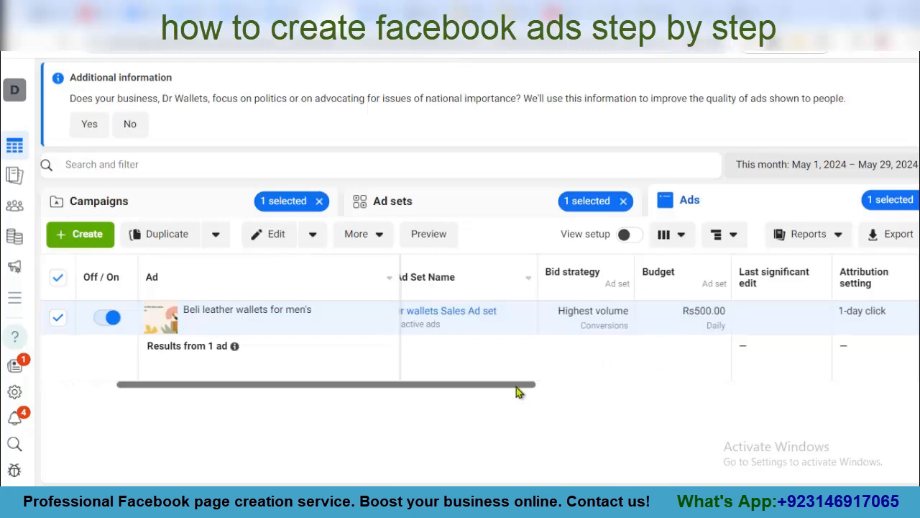
left_click_drag(516, 387, 268, 440)
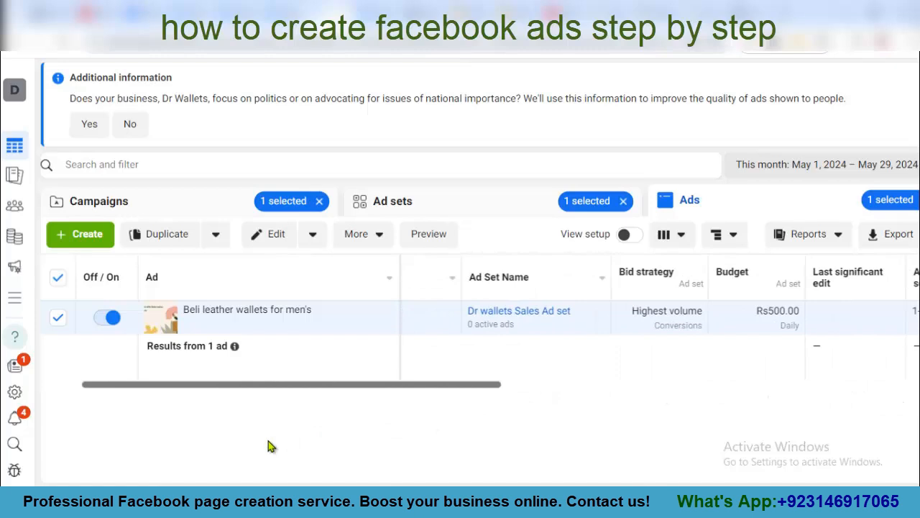